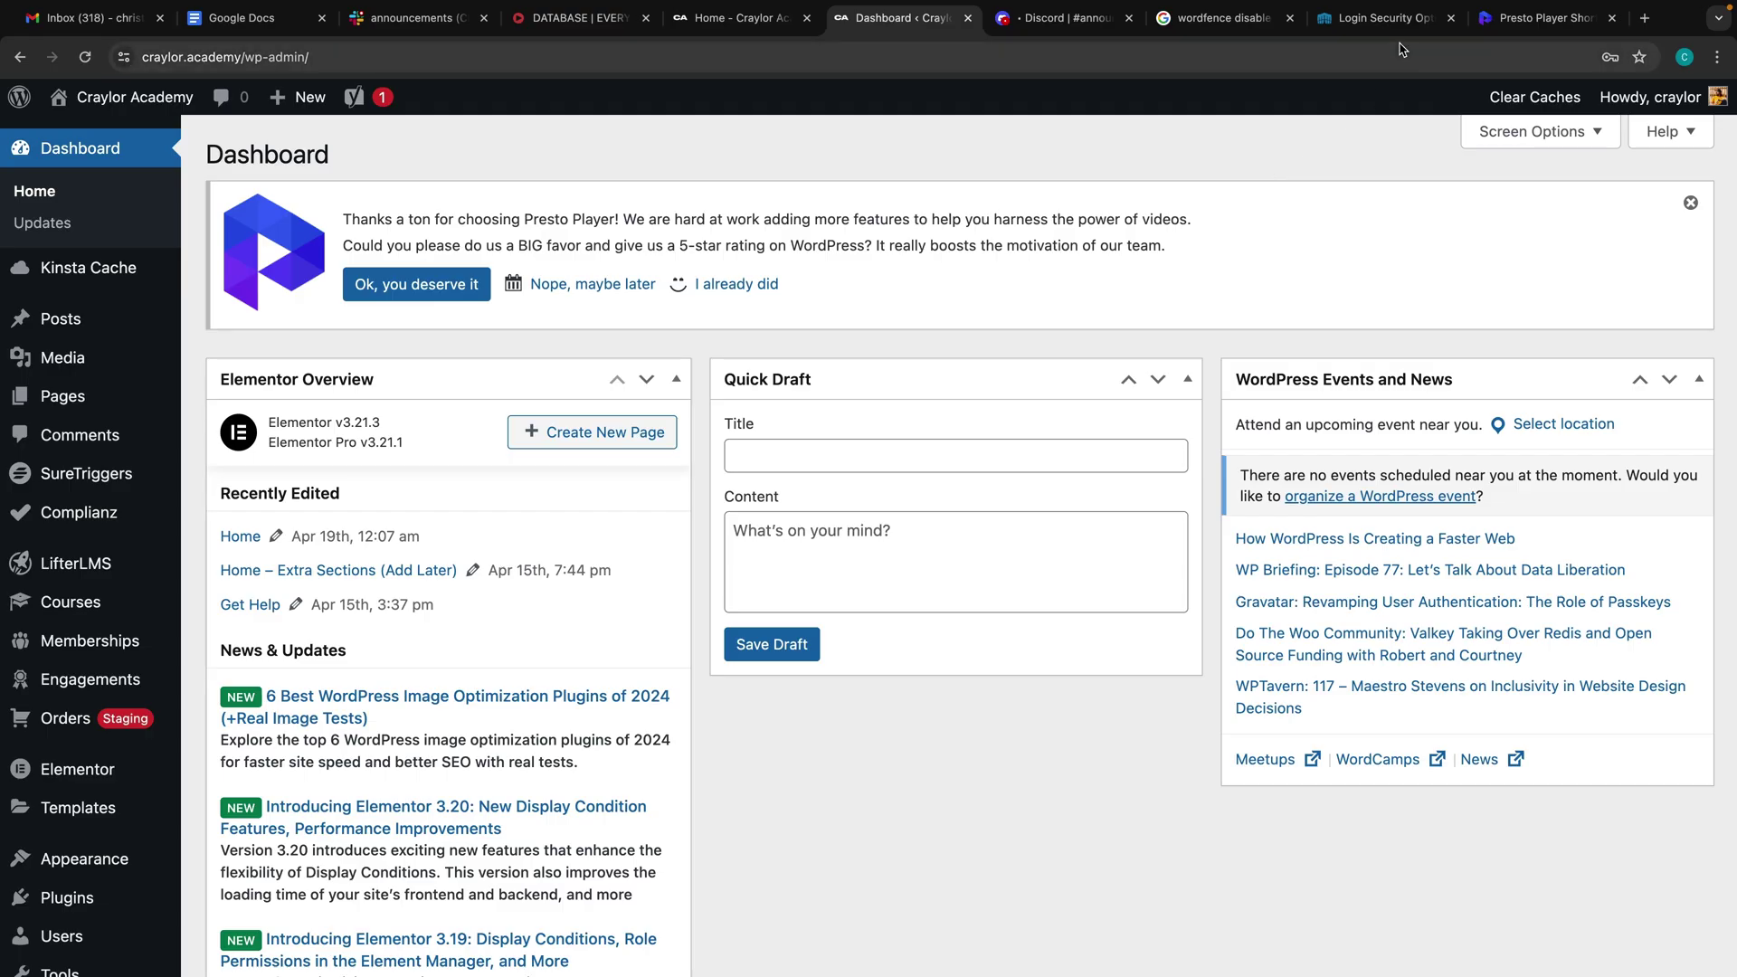
- Bring up the Wordfence Login Security Options help page from the crowded tab bar
{"action": "left_click", "coordinate": [1409, 27]}
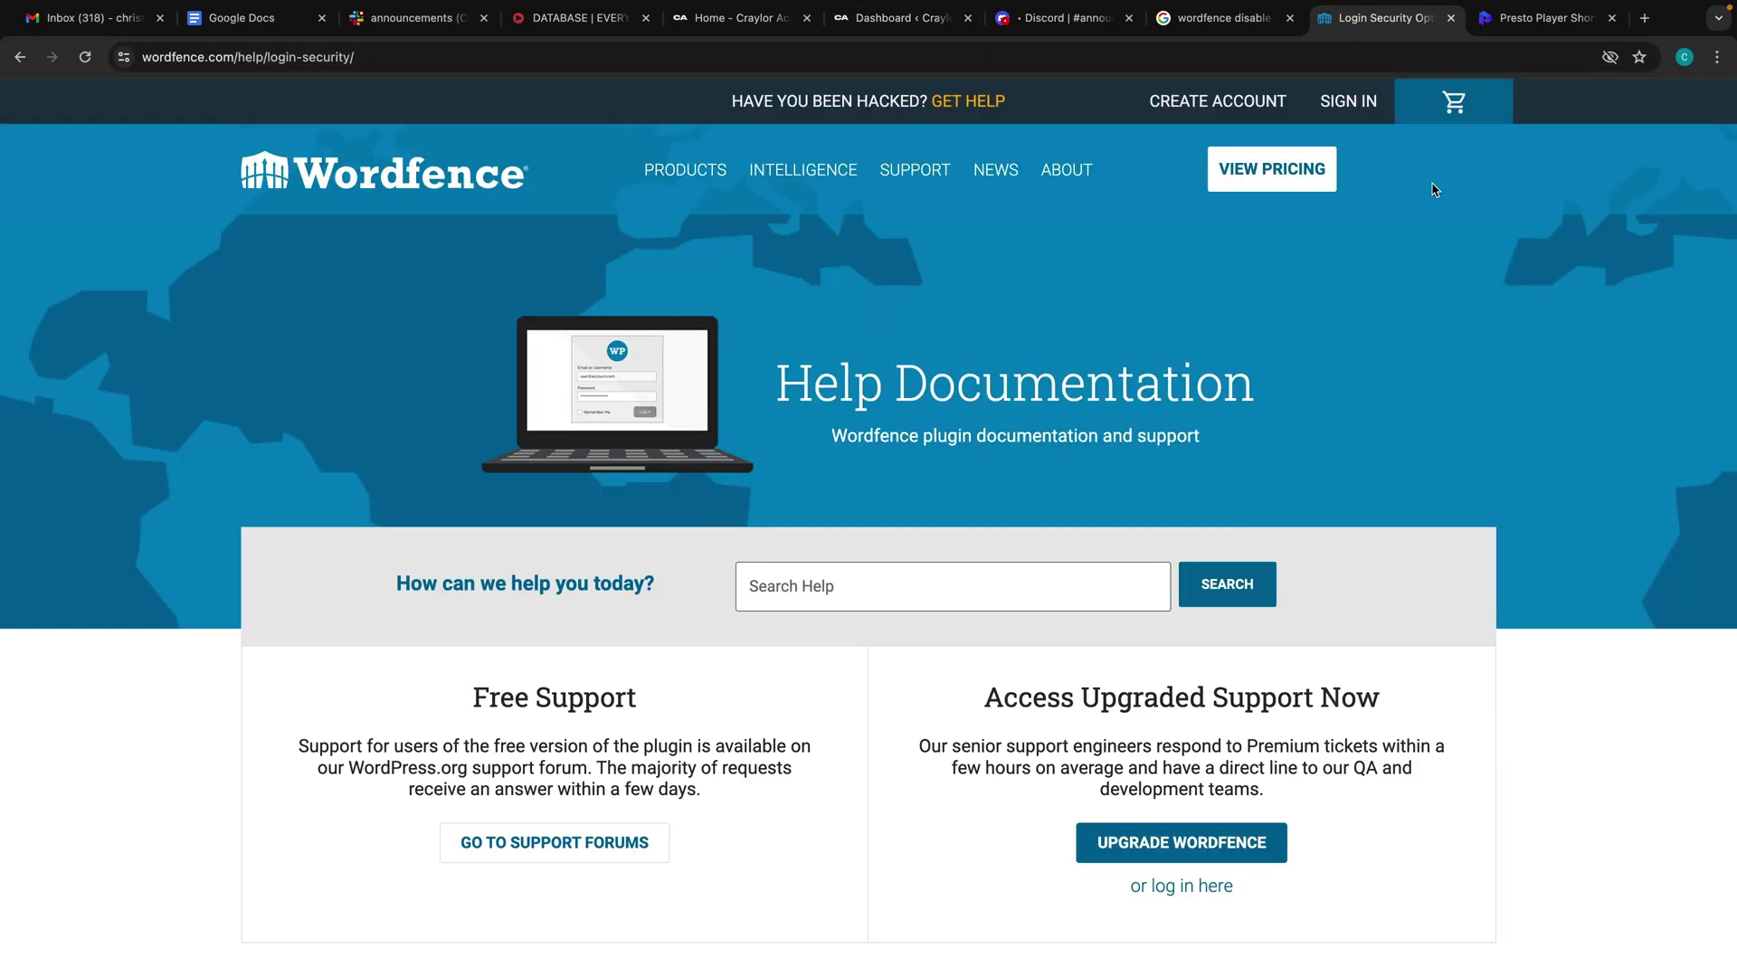
- Look over the Notion content database, the Outlook April 2024 calendar and the Google Docs home page
{"action": "left_click", "coordinate": [579, 18]}
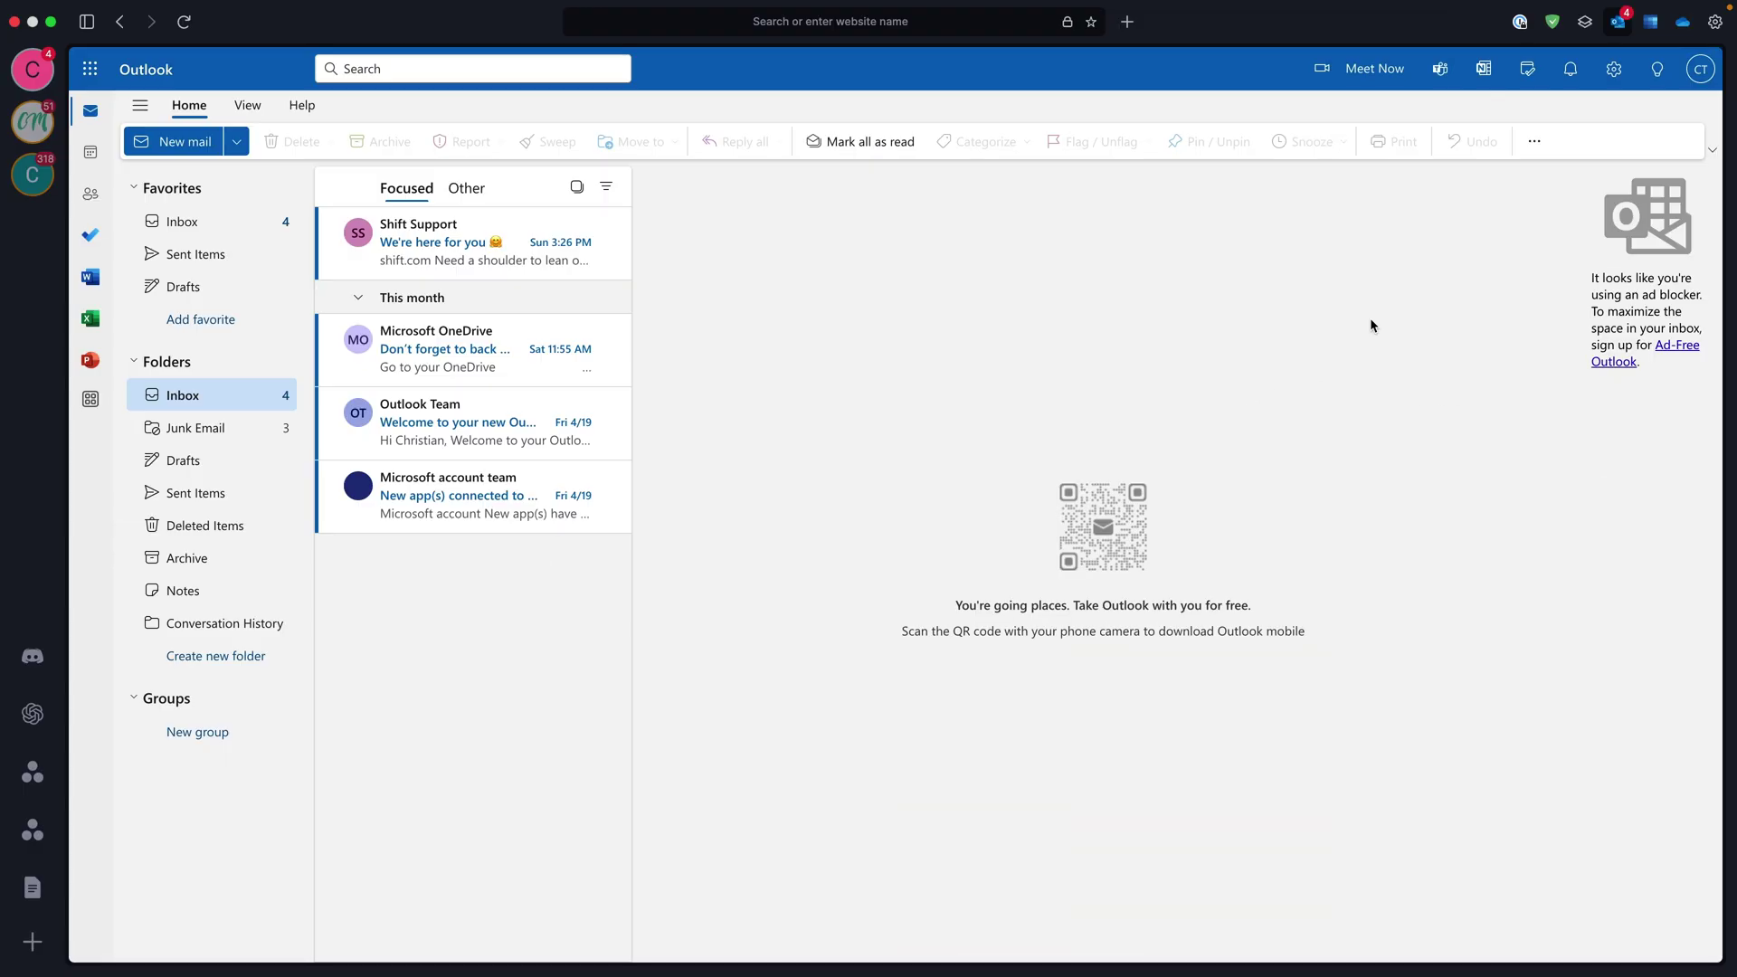
{"action": "left_click", "coordinate": [1655, 31]}
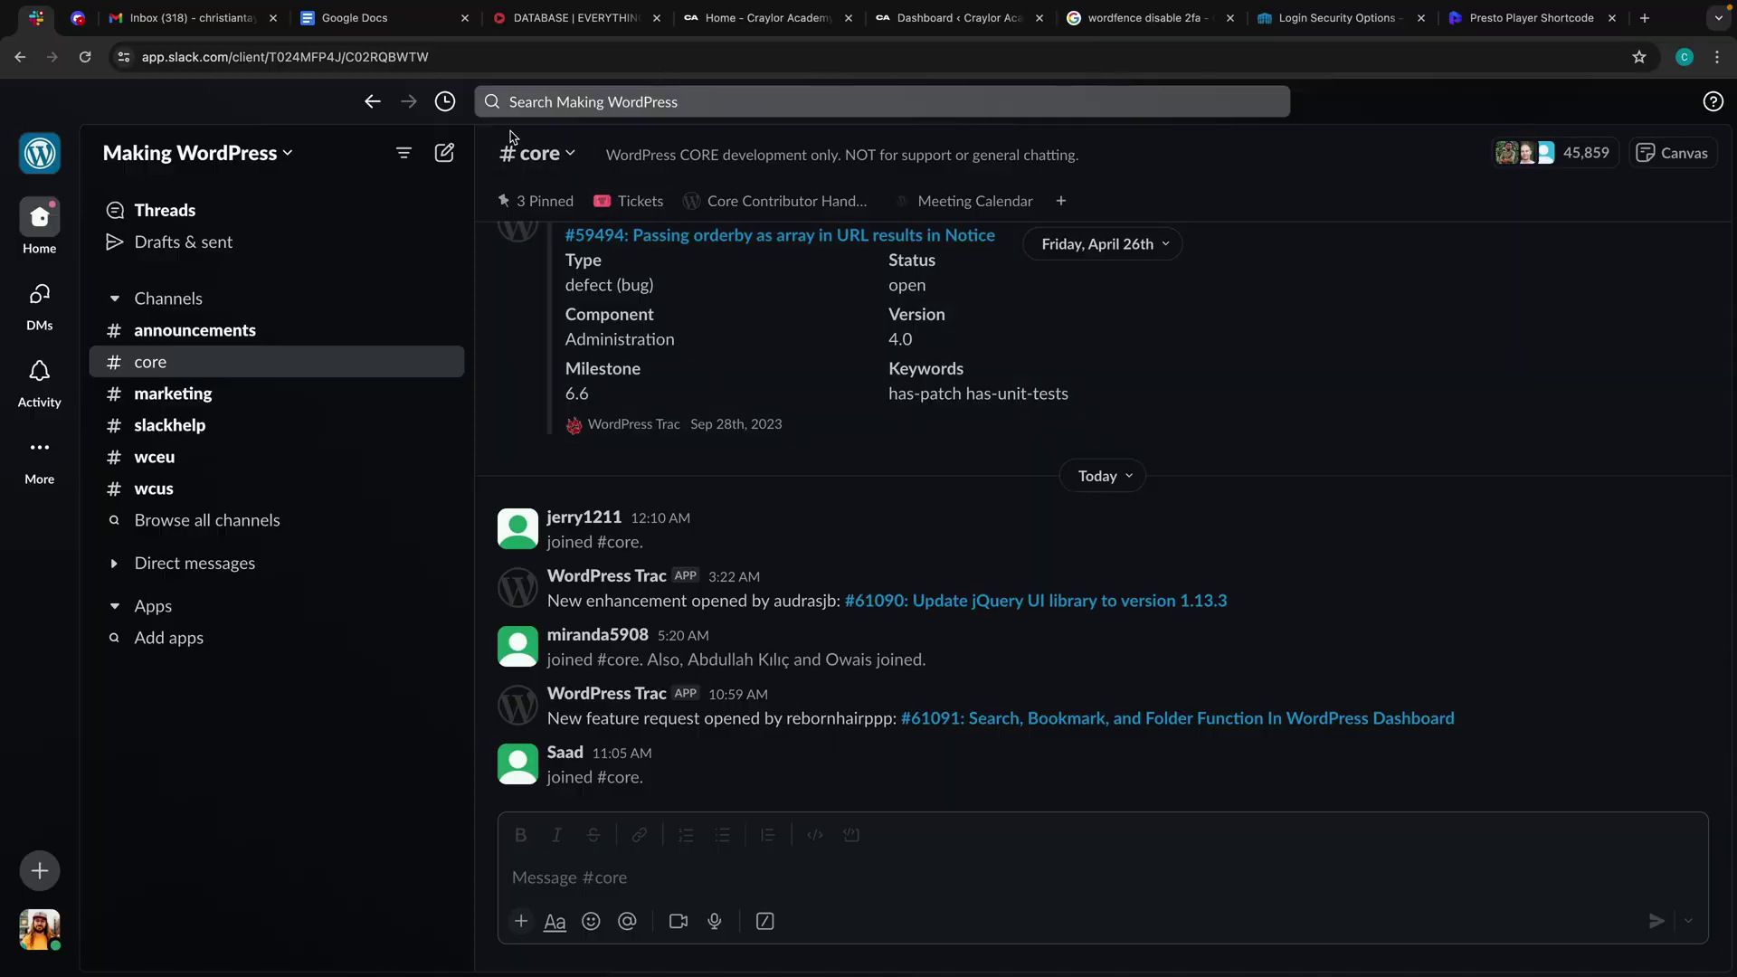
{"action": "left_click", "coordinate": [391, 20]}
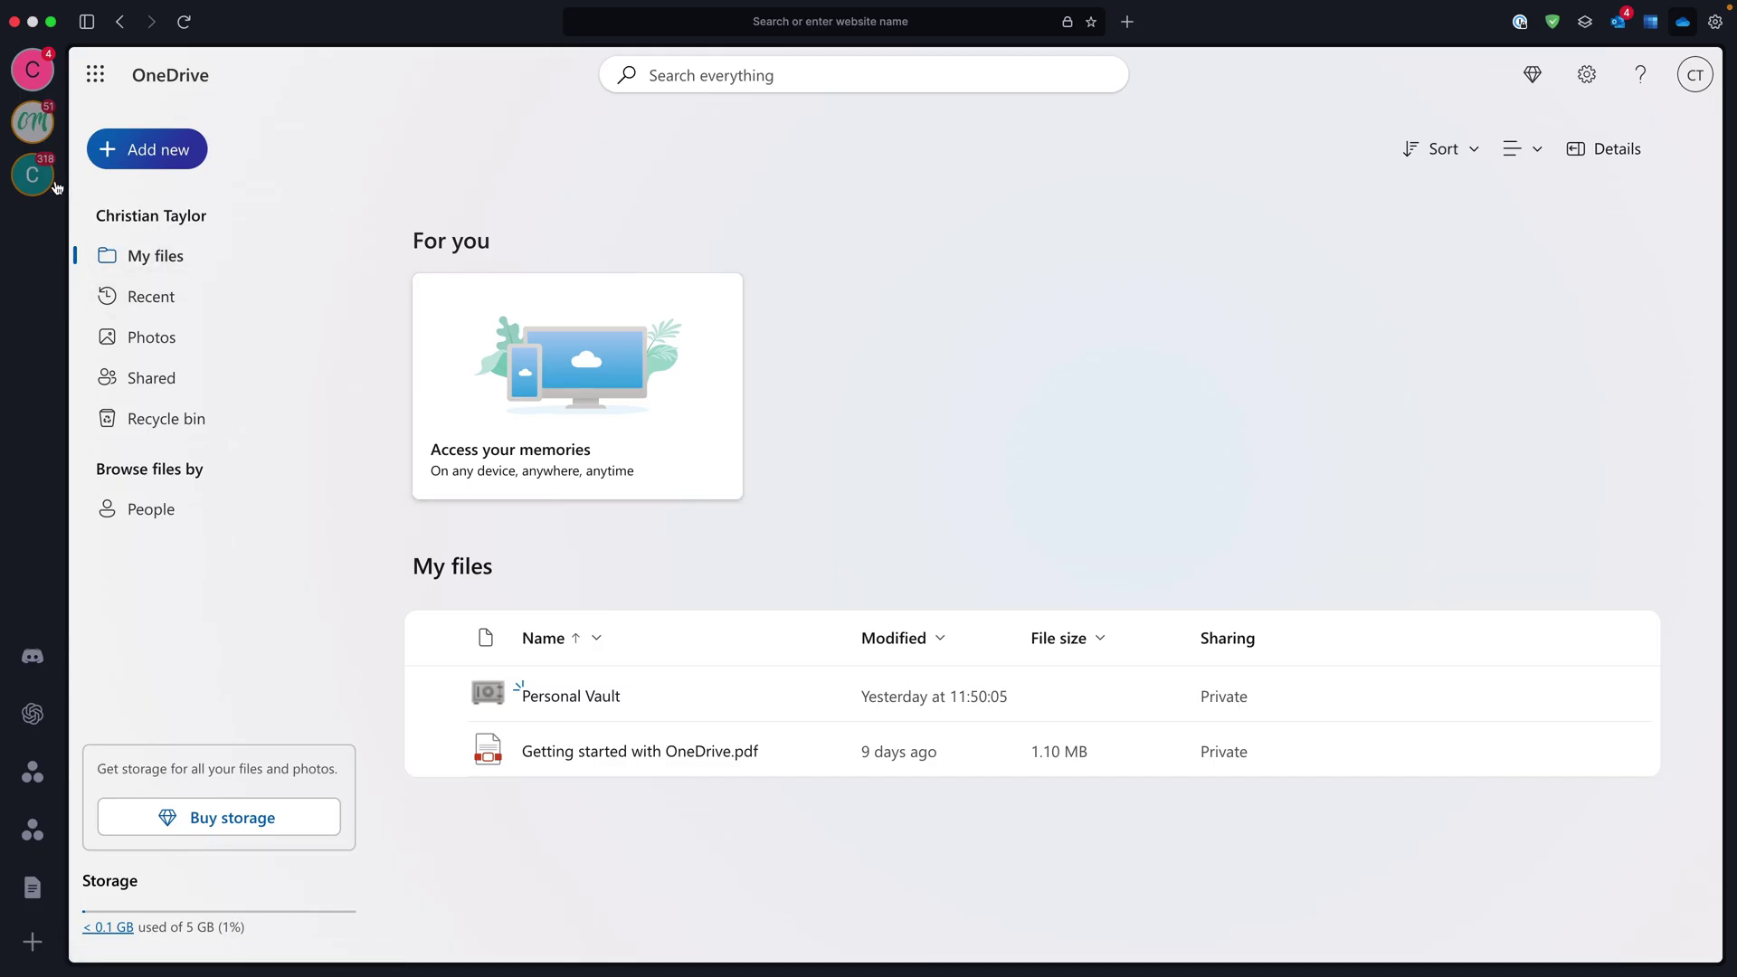
- Go to the Craylor Media Gmail inbox and list its signed-in Google accounts
{"action": "left_click", "coordinate": [33, 176]}
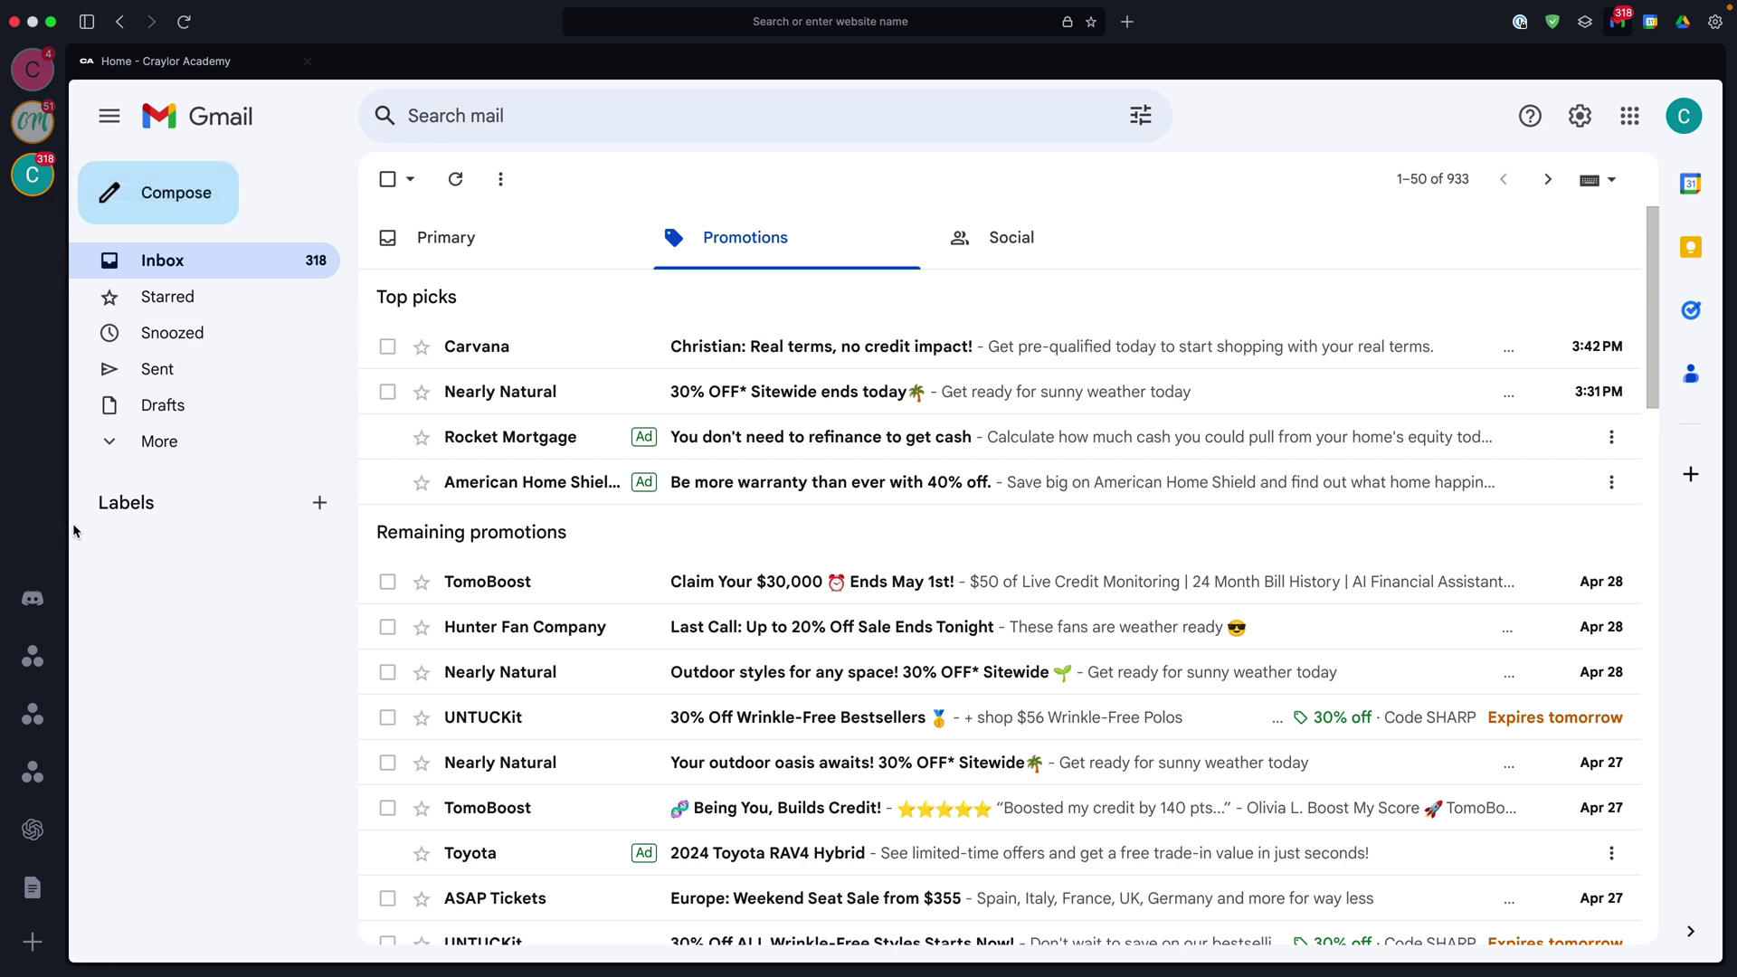
{"action": "left_click", "coordinate": [45, 662]}
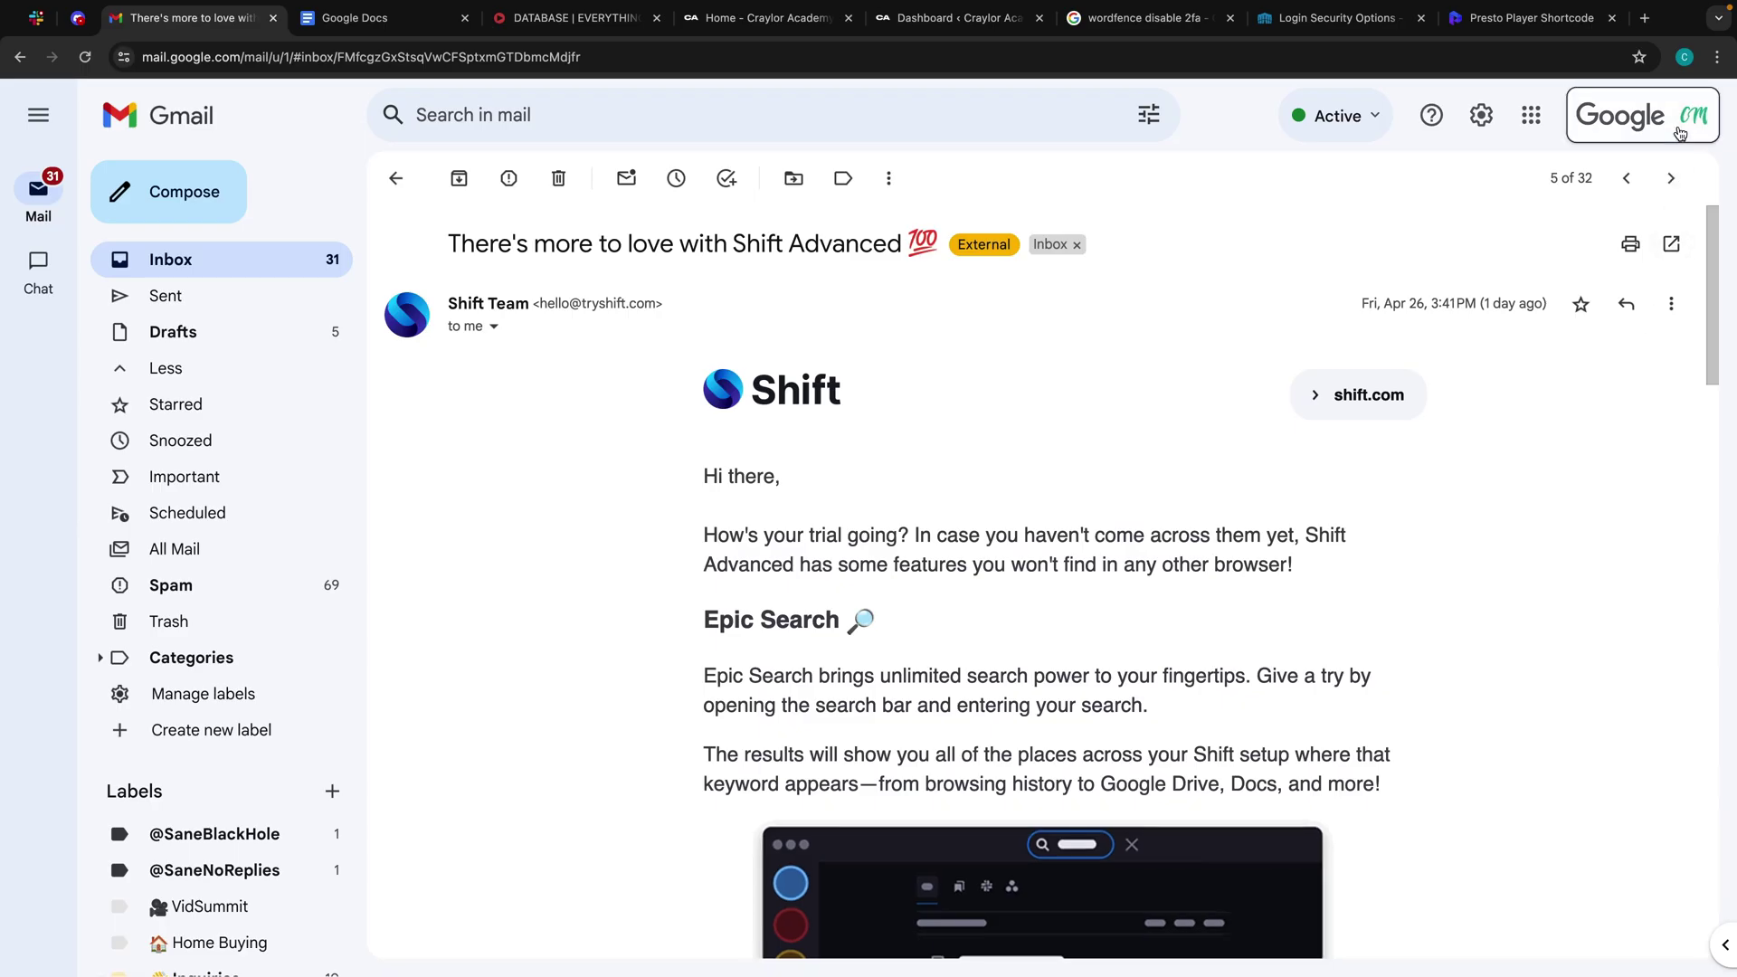
{"action": "left_click", "coordinate": [1681, 134]}
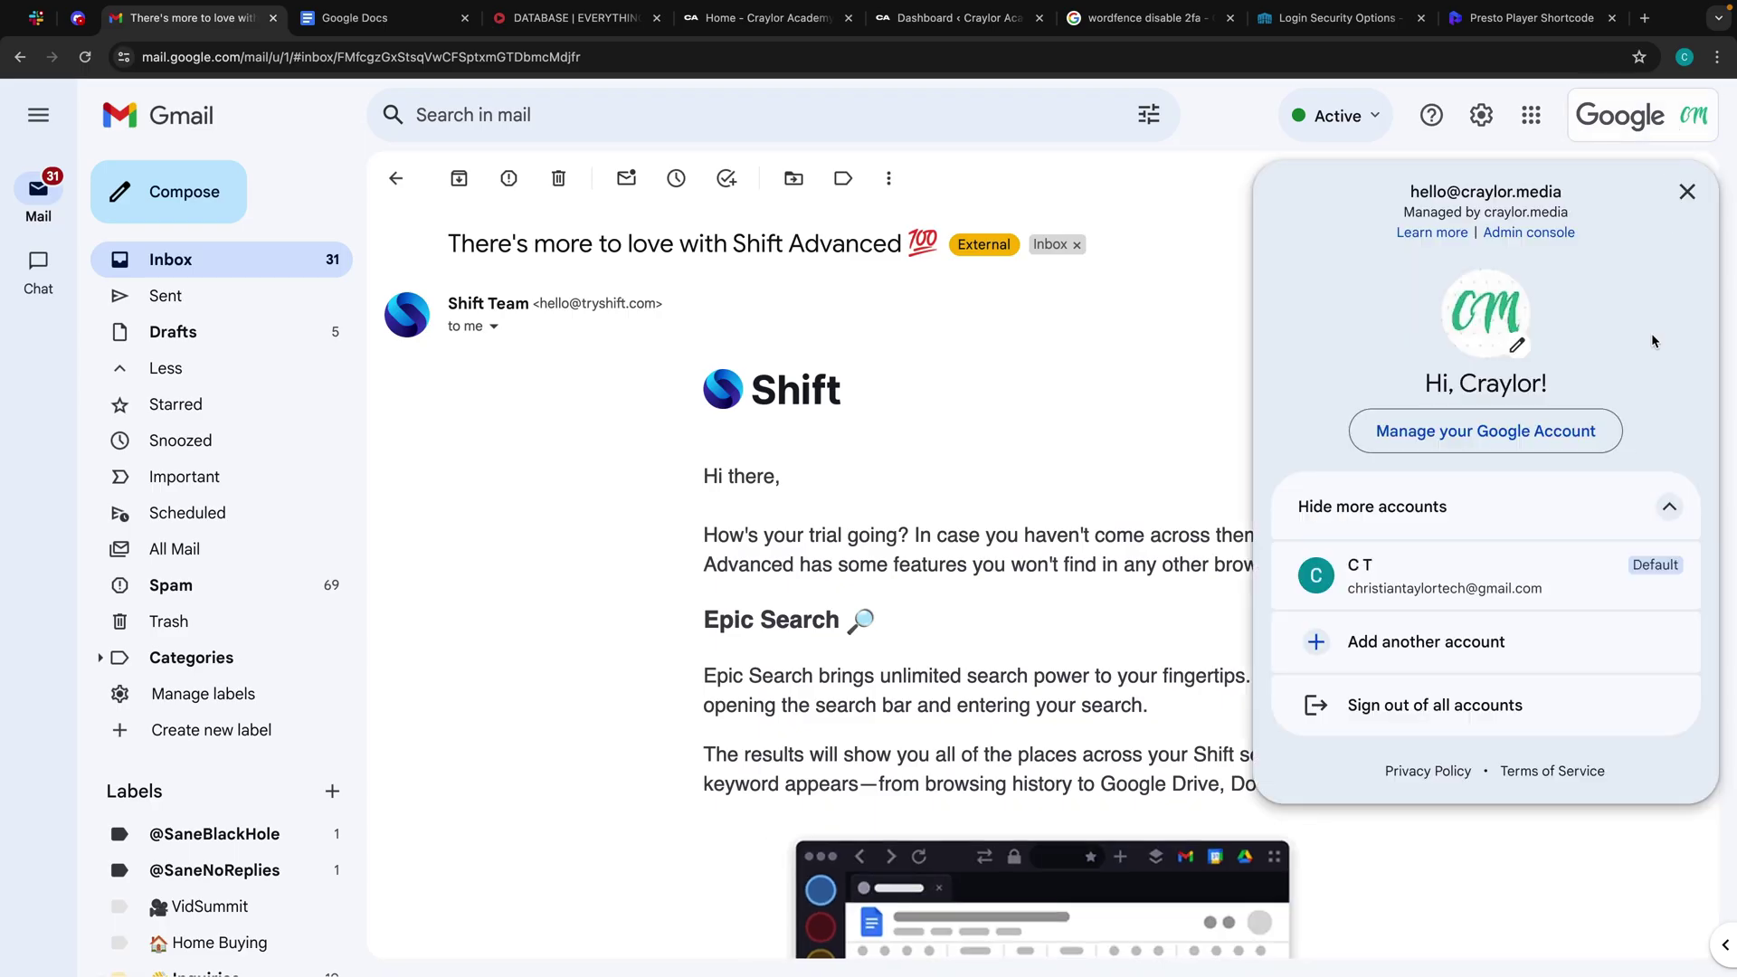
- Open the second Google account's Gmail inbox in a new tab and recheck the signed-in accounts
{"action": "left_click", "coordinate": [1611, 569]}
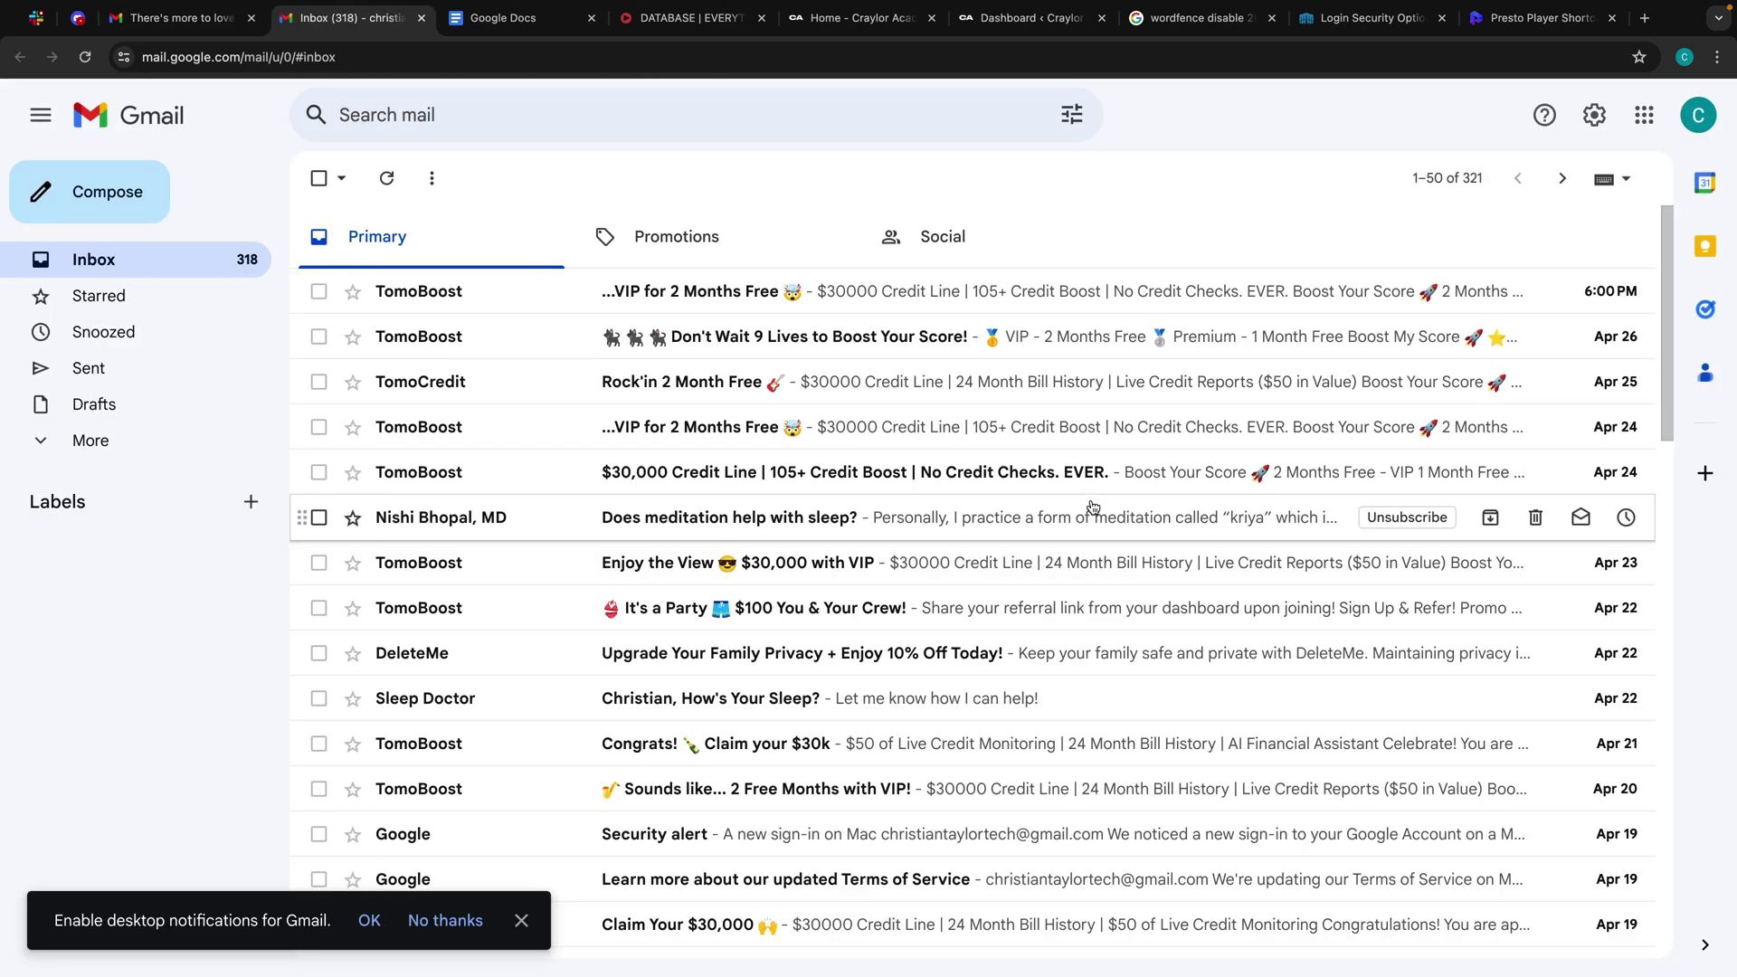
{"action": "left_click", "coordinate": [1694, 113]}
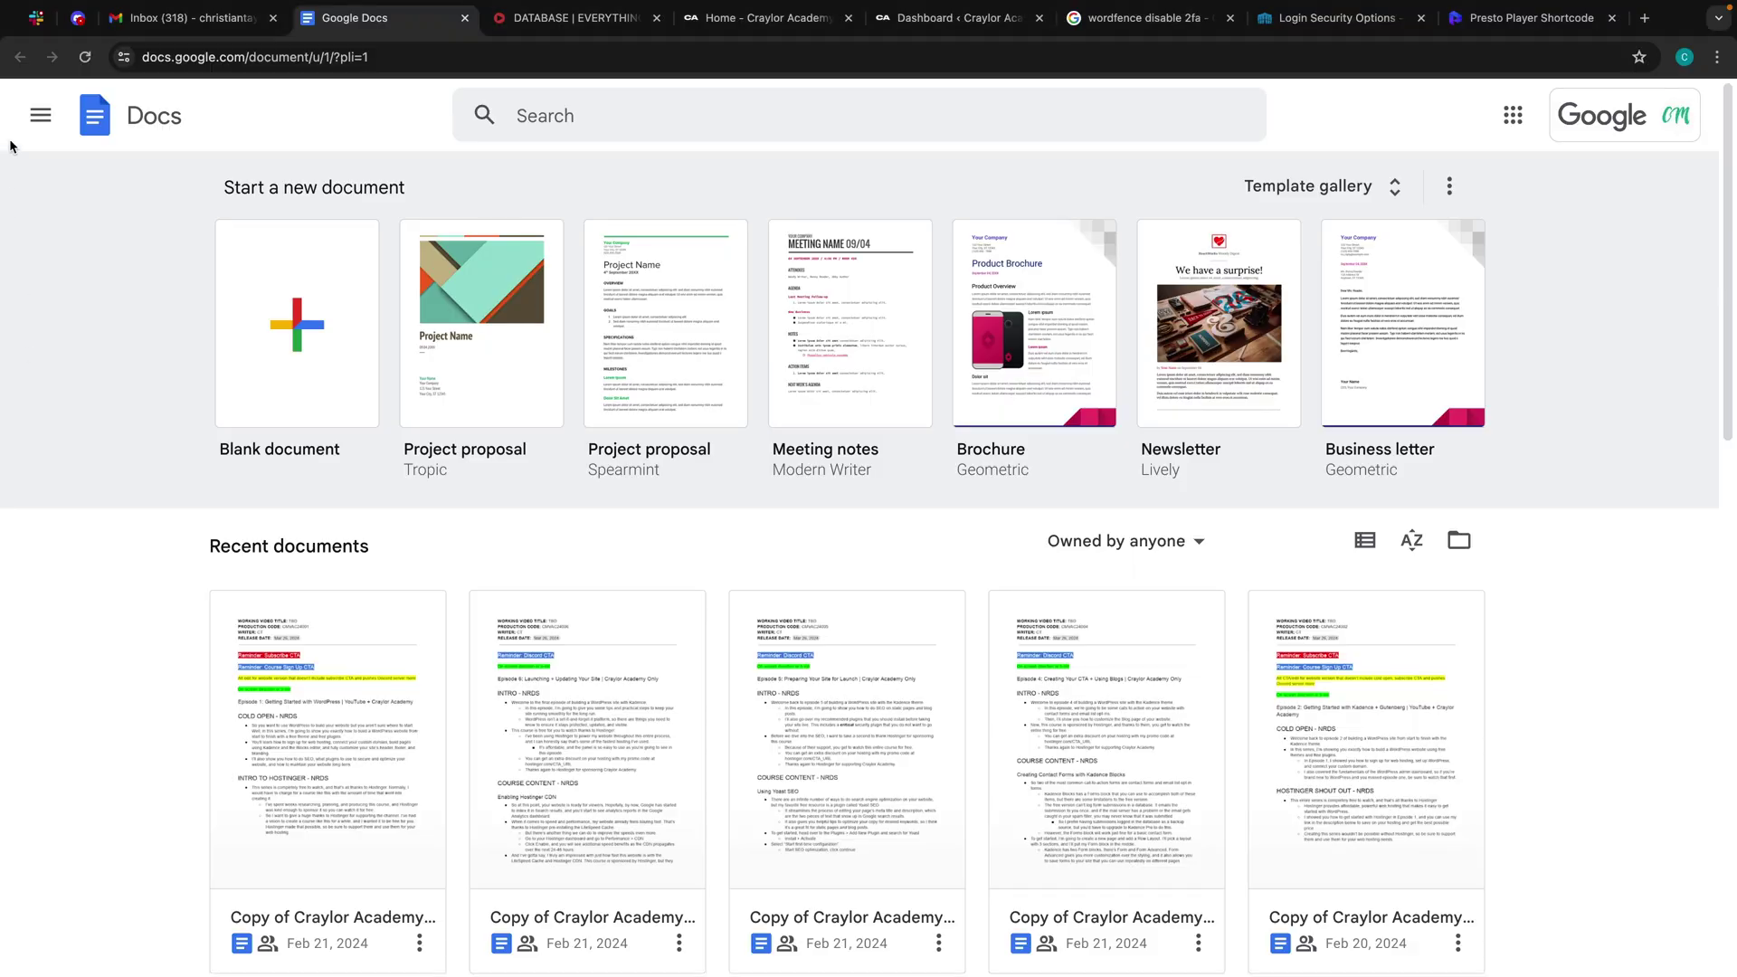
{"action": "left_click", "coordinate": [39, 27]}
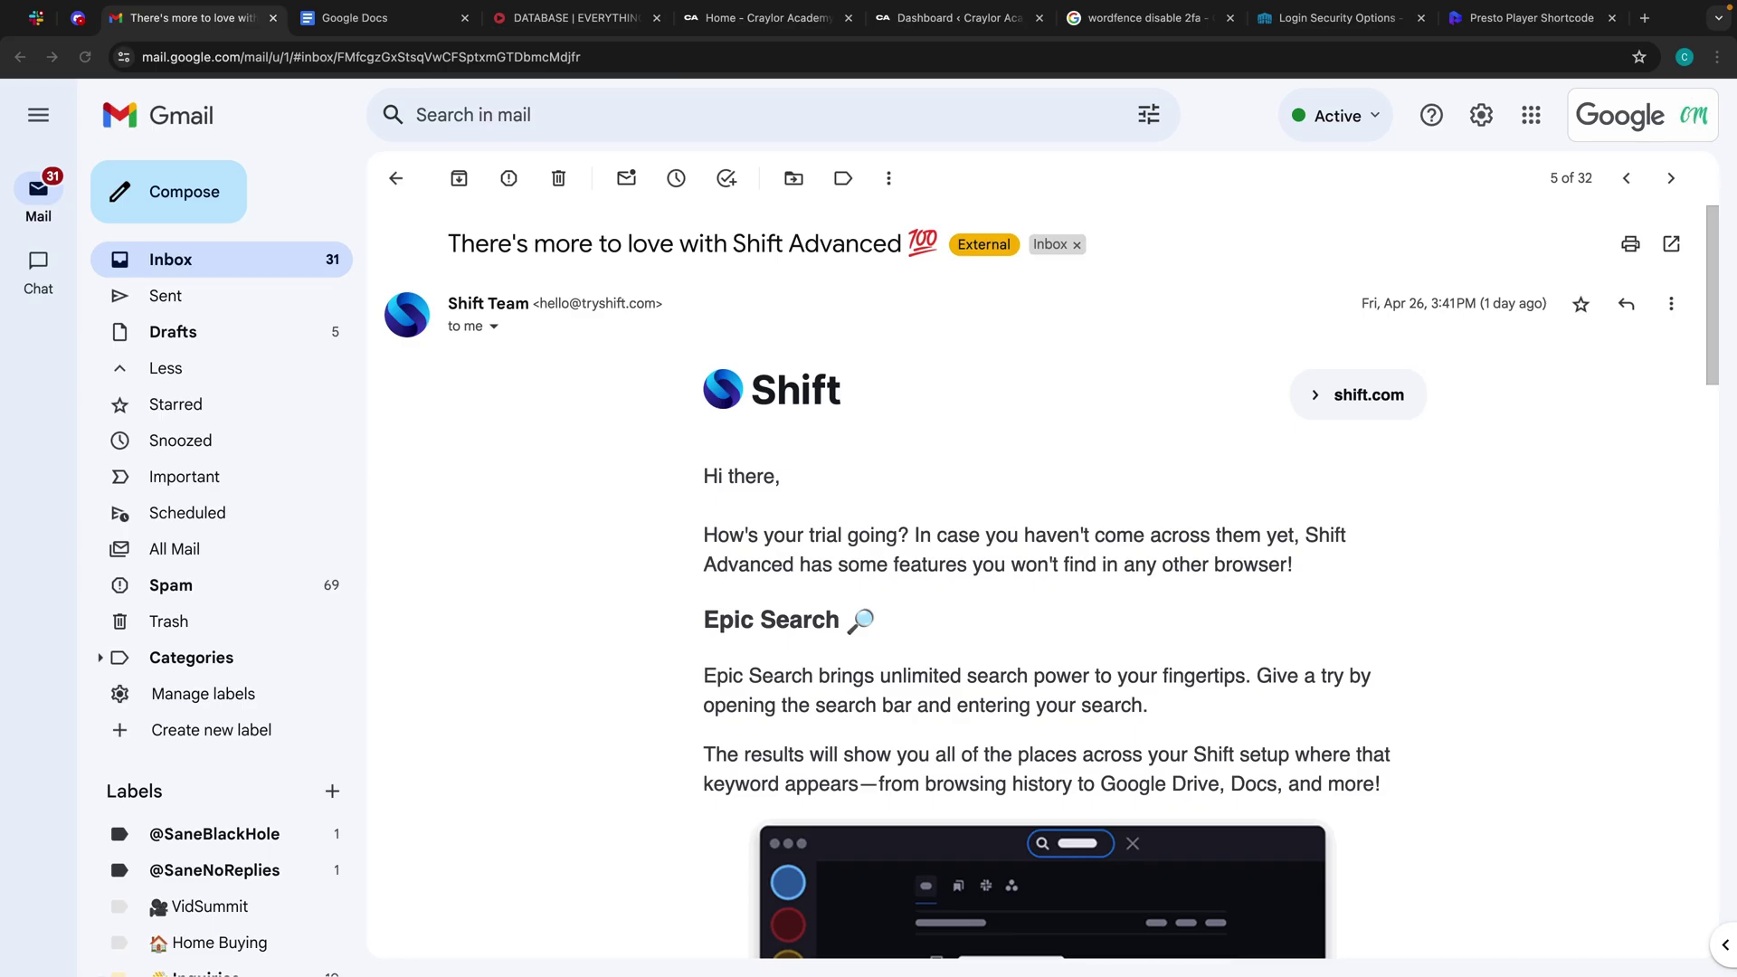
{"action": "left_click", "coordinate": [1680, 136]}
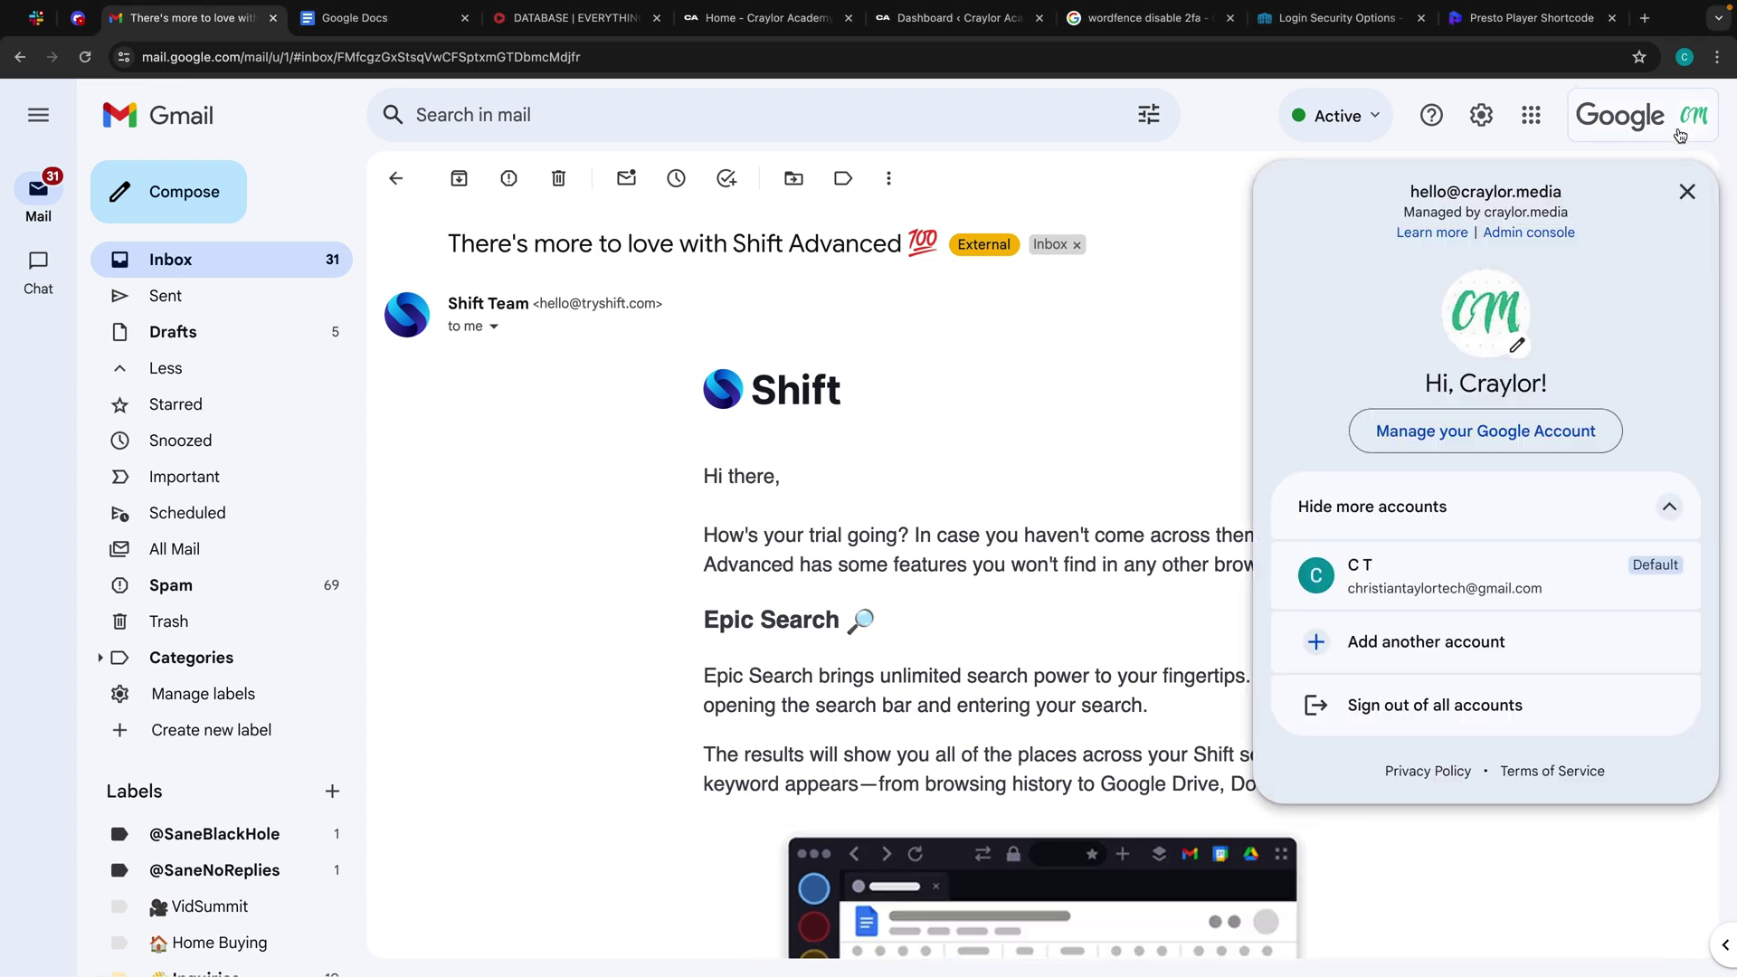
{"action": "left_click", "coordinate": [1484, 570]}
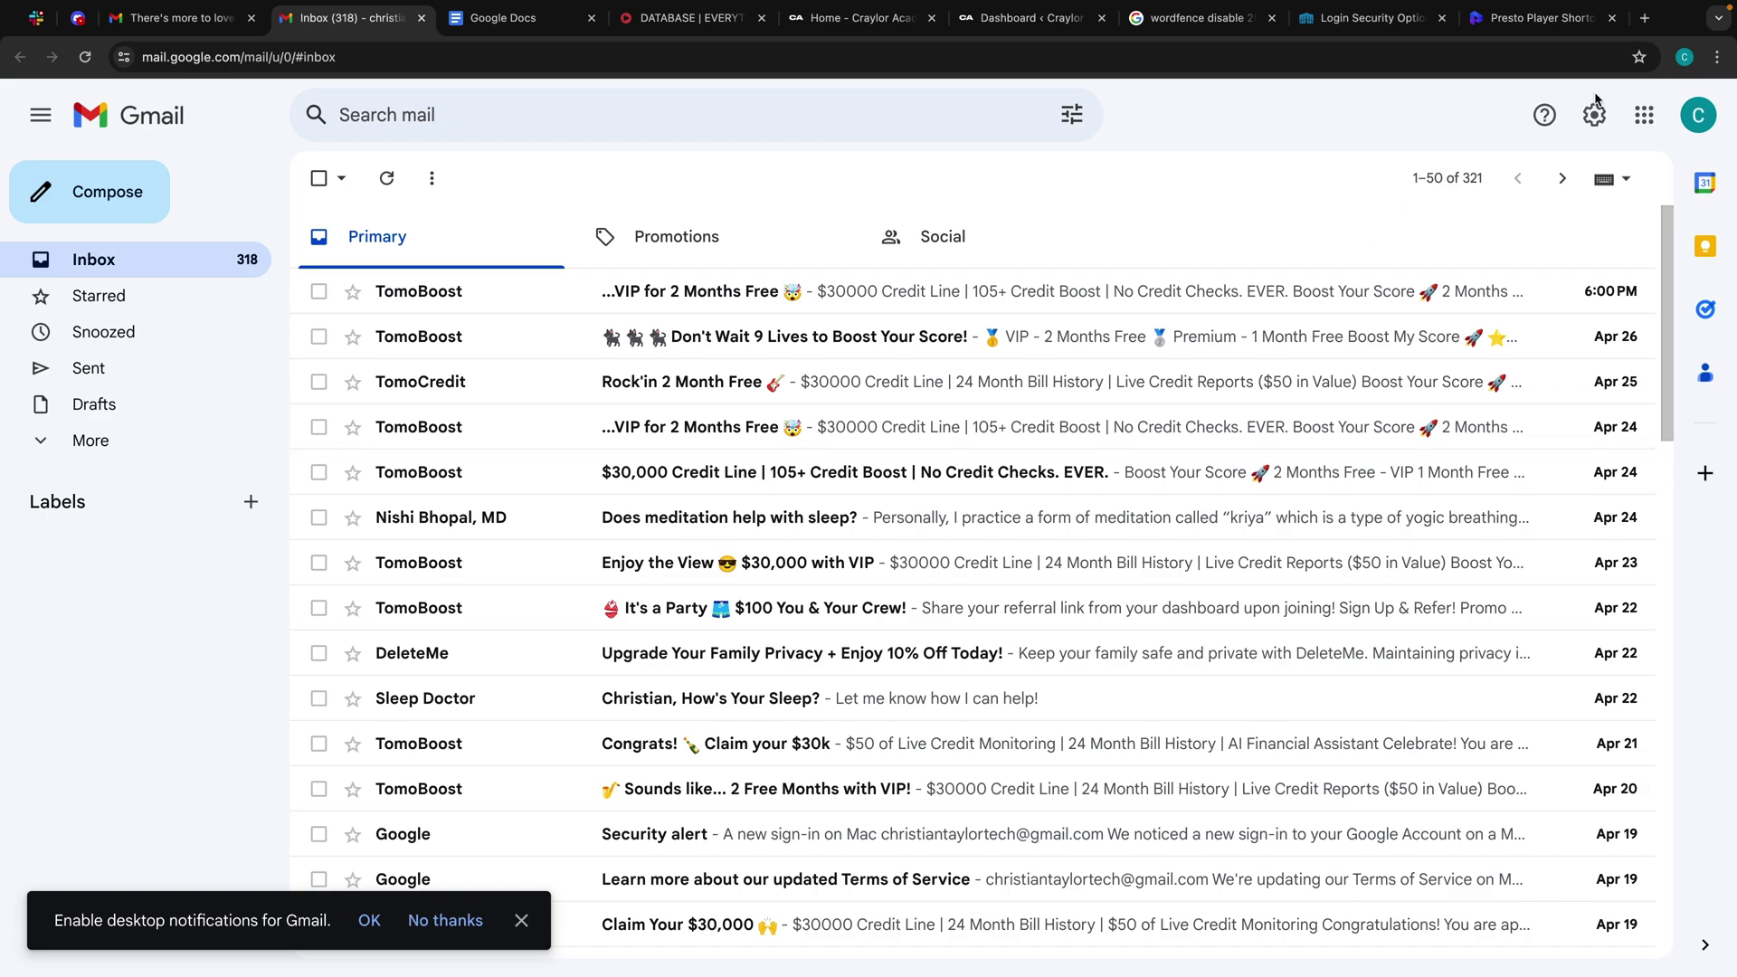
{"action": "left_click", "coordinate": [1698, 115]}
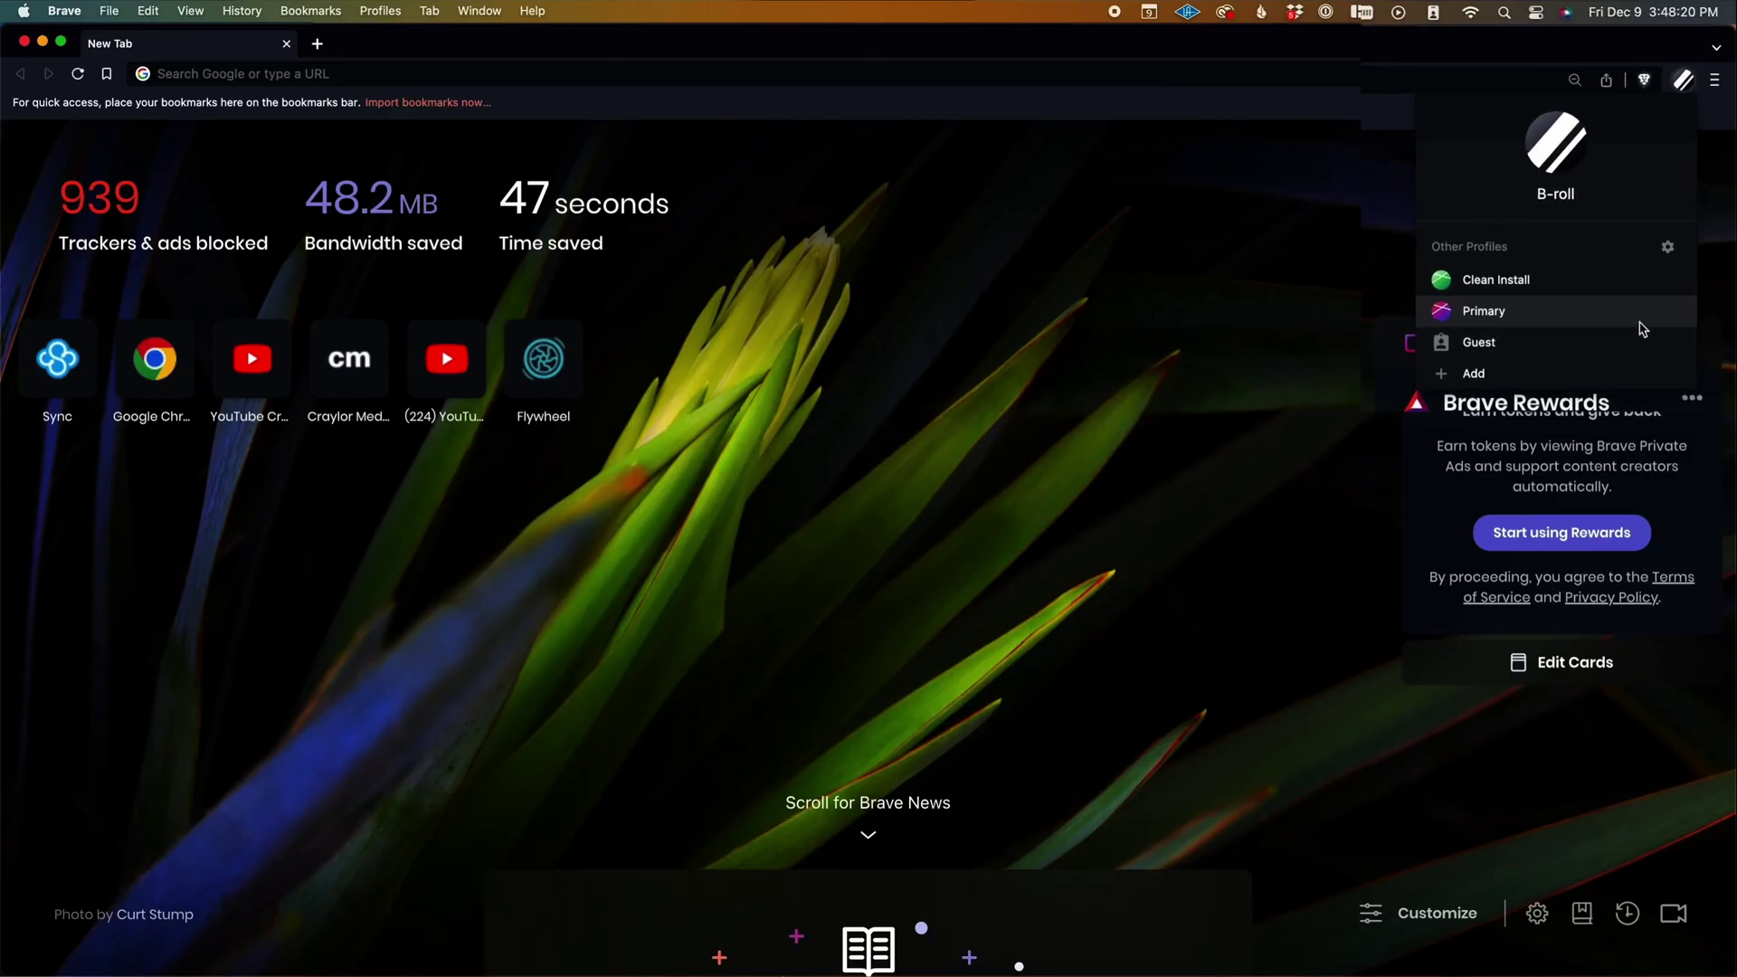
- Open a Brave Clean Install profile window, then switch to a Primary profile window
{"action": "left_click", "coordinate": [1595, 416]}
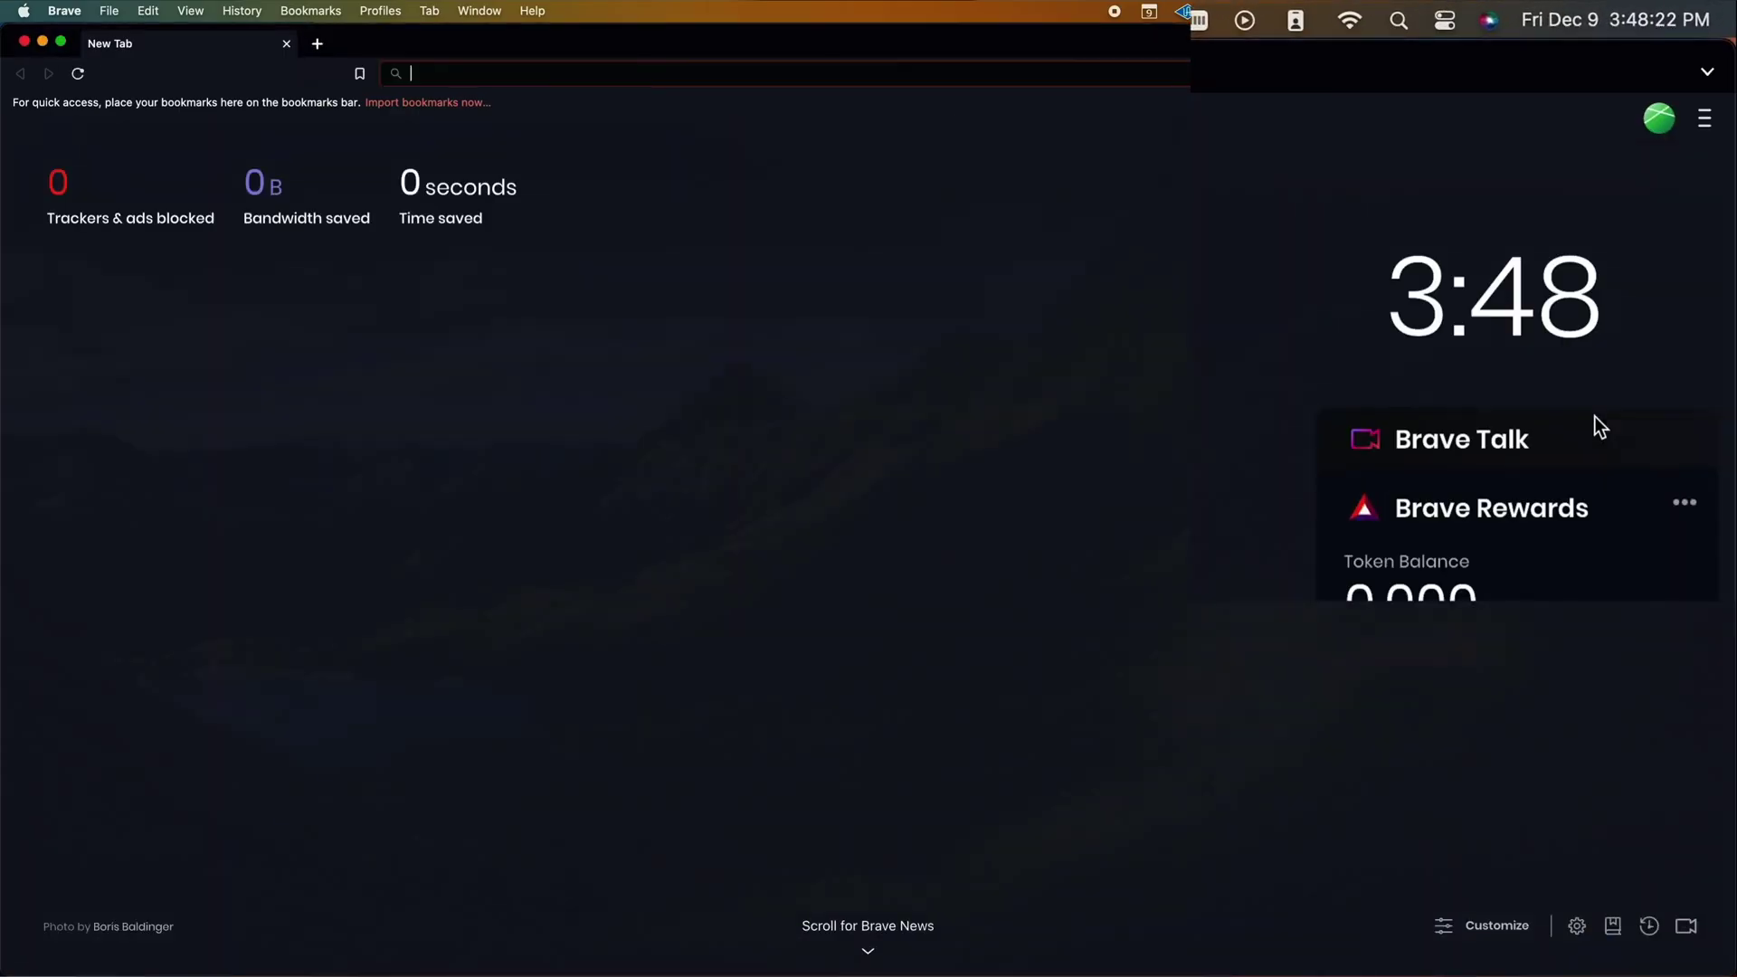
{"action": "left_click", "coordinate": [1660, 124]}
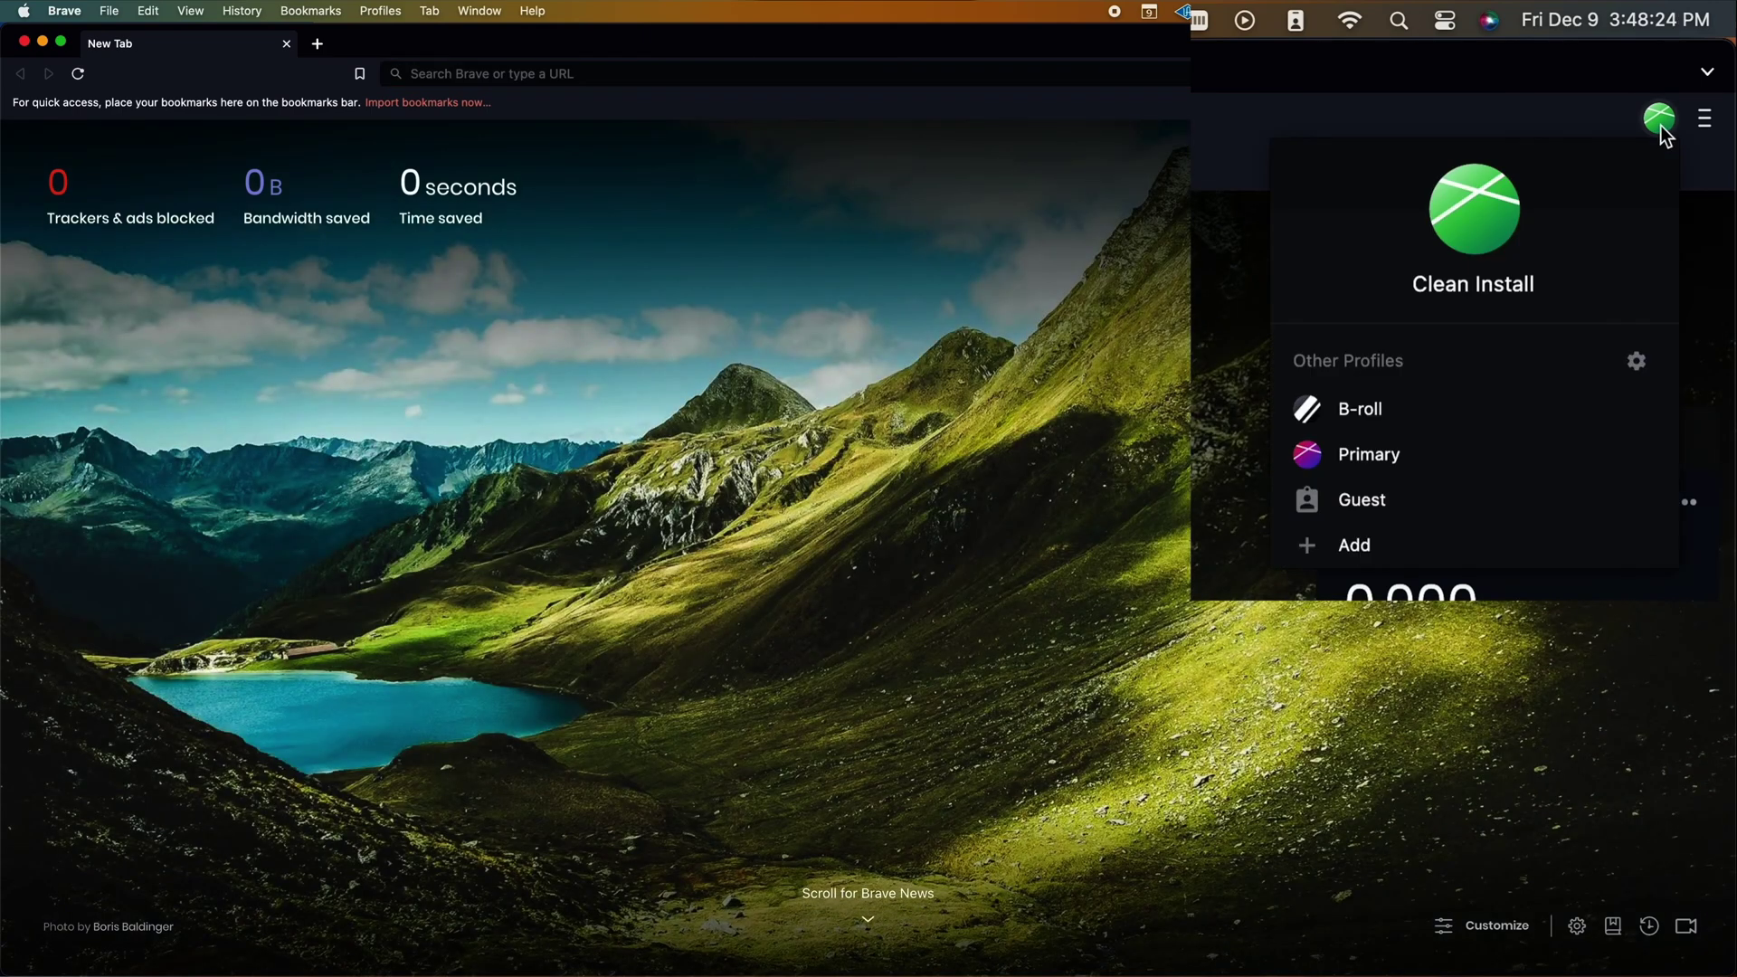
{"action": "left_click", "coordinate": [1600, 448]}
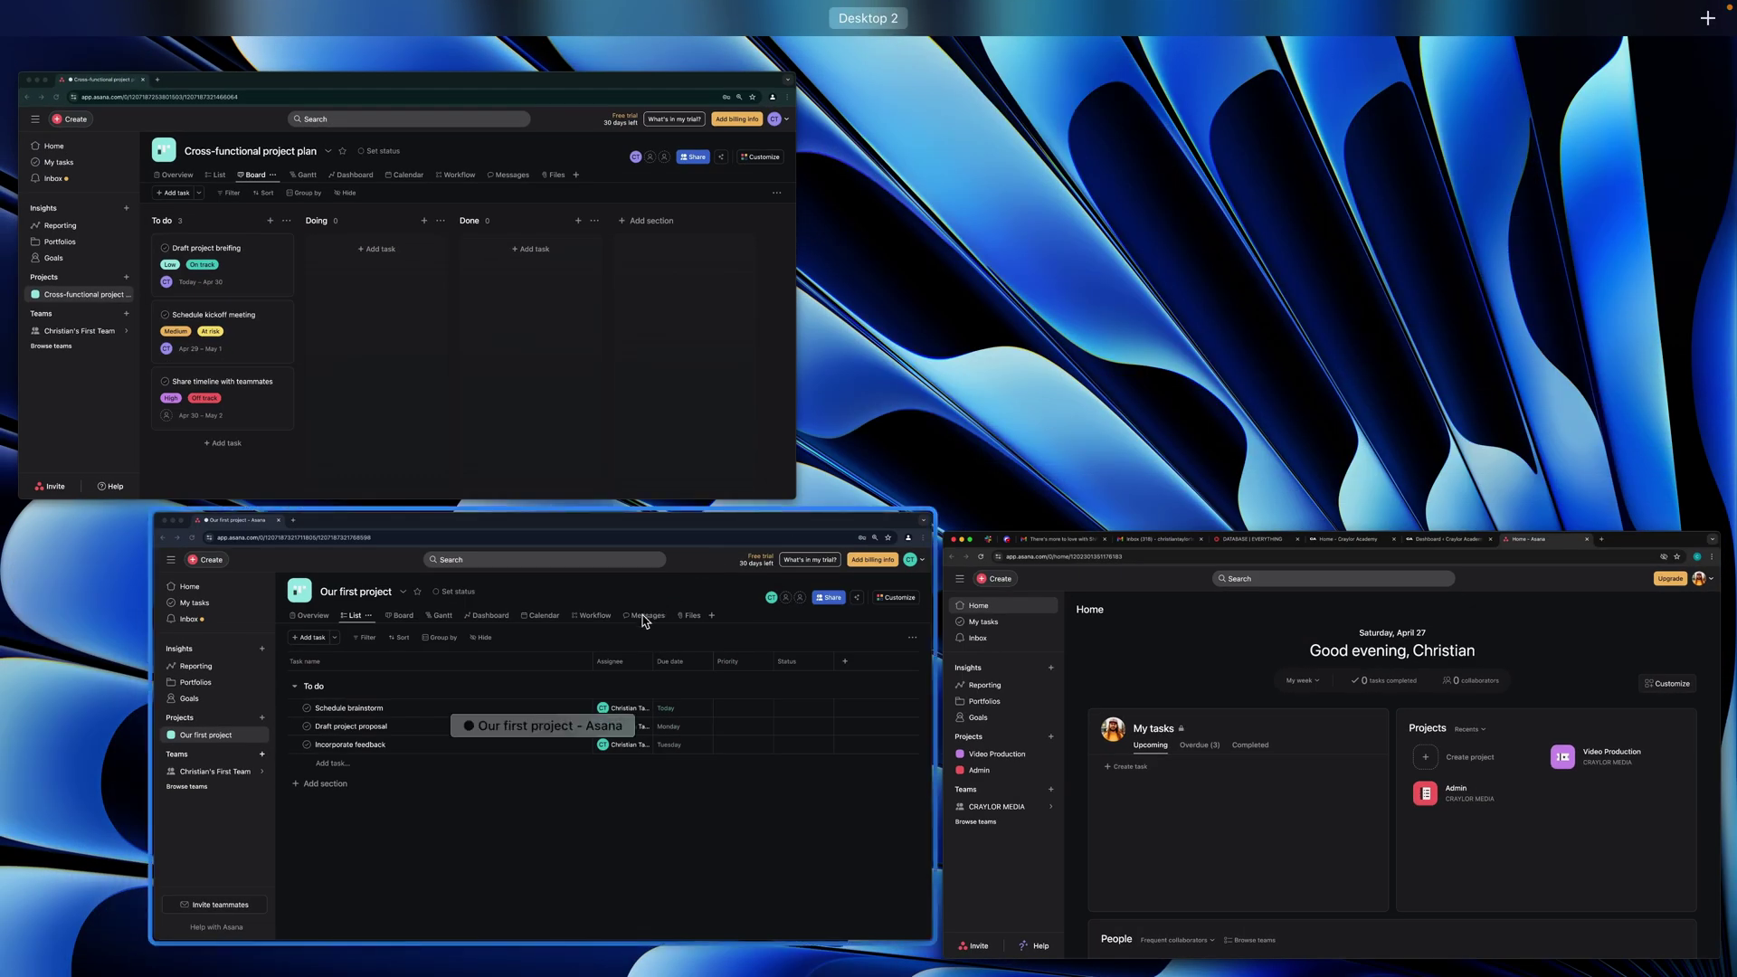
- Bring the Asana 'Our first project' window forward, then the Cross-functional project plan window
{"action": "left_click", "coordinate": [644, 621]}
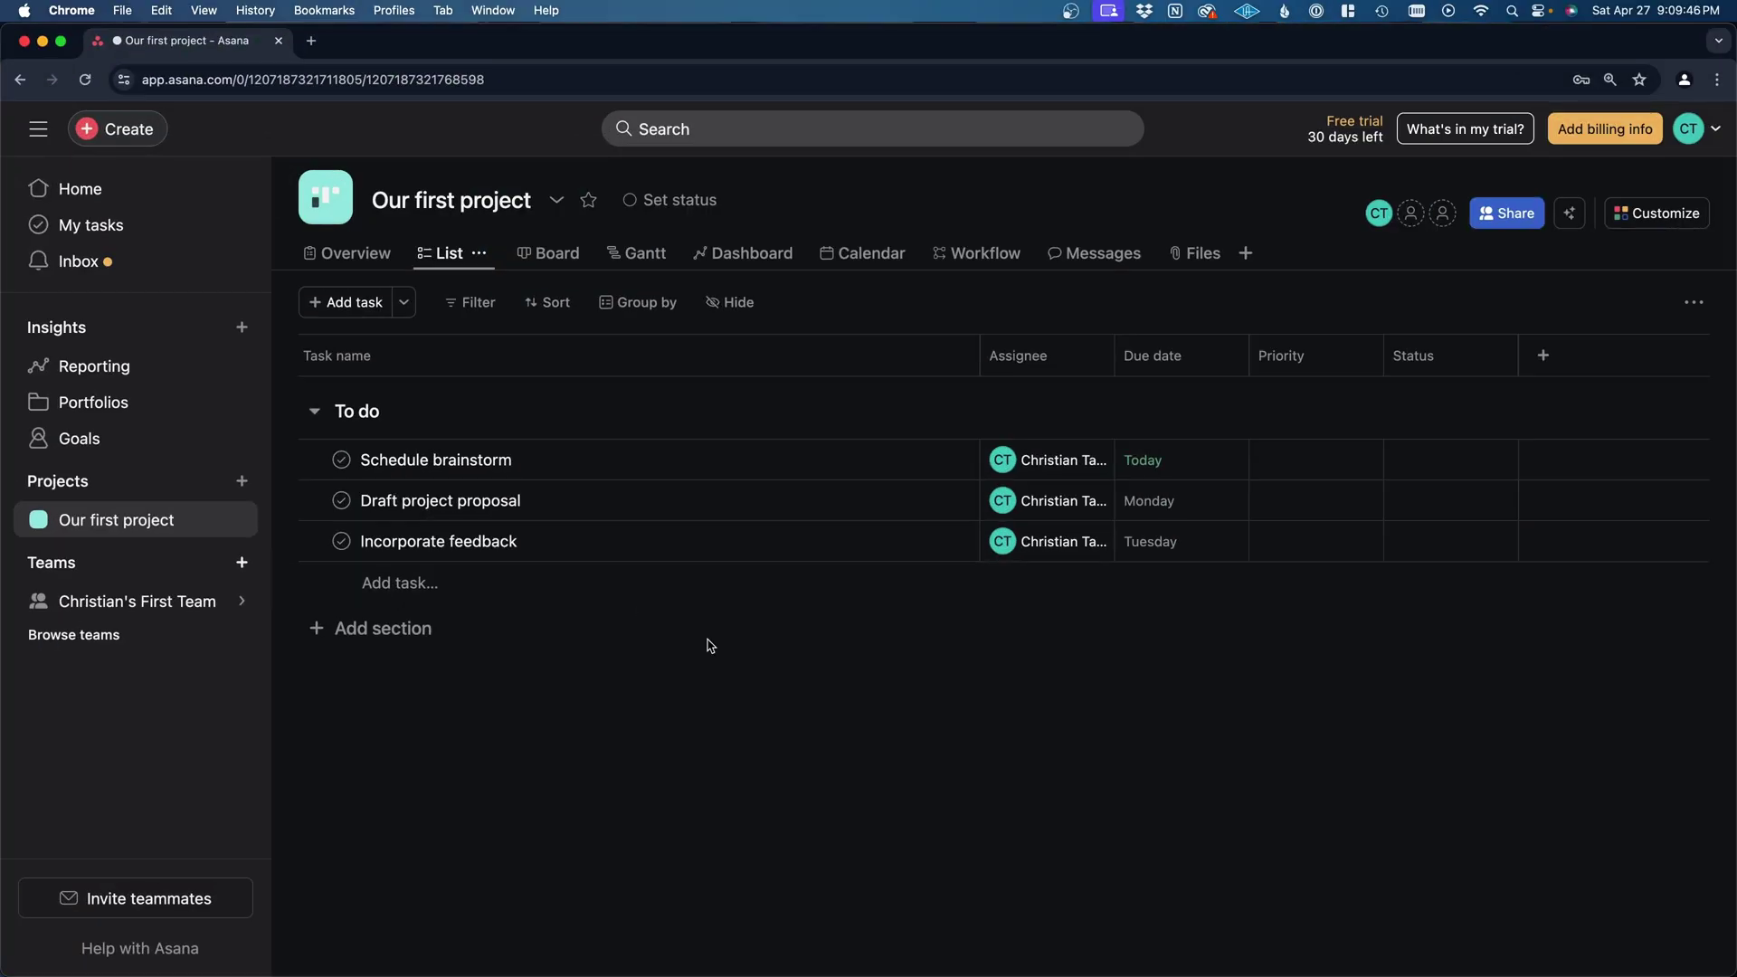
{"action": "key", "text": "ctrl+Up"}
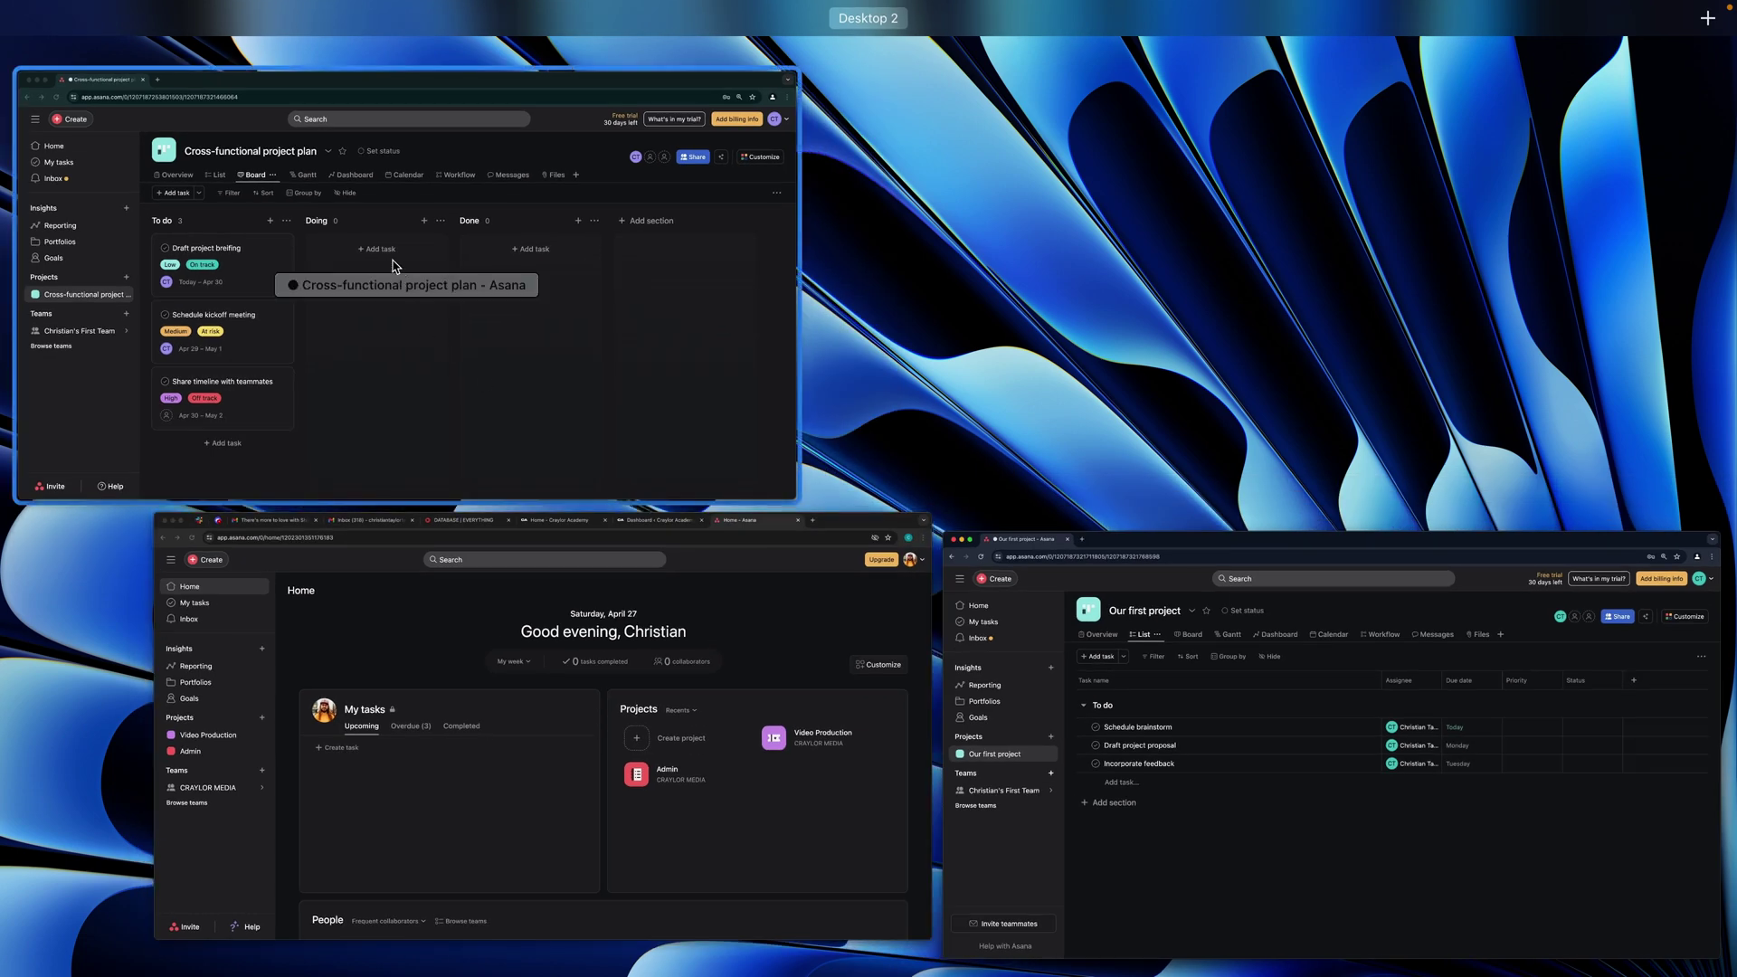
{"action": "left_click", "coordinate": [394, 265]}
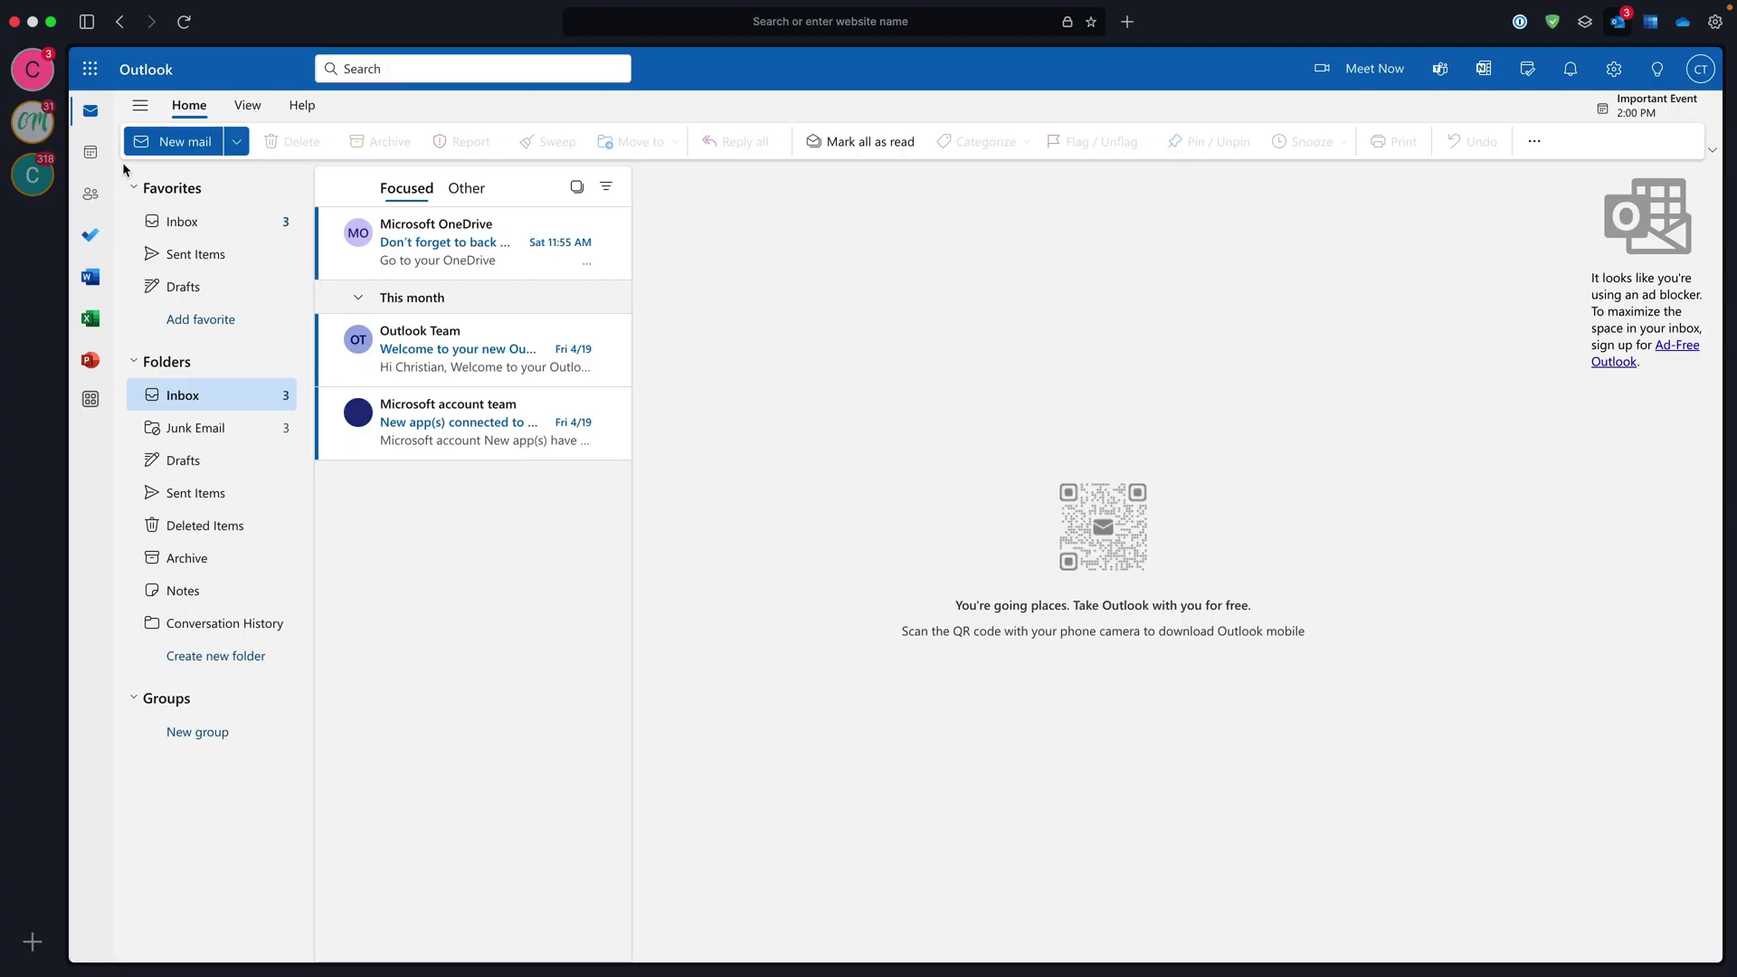
- Add a CT Personal workspace linked to the personal Gmail account, then return to the Outlook workspace
{"action": "left_click", "coordinate": [53, 125]}
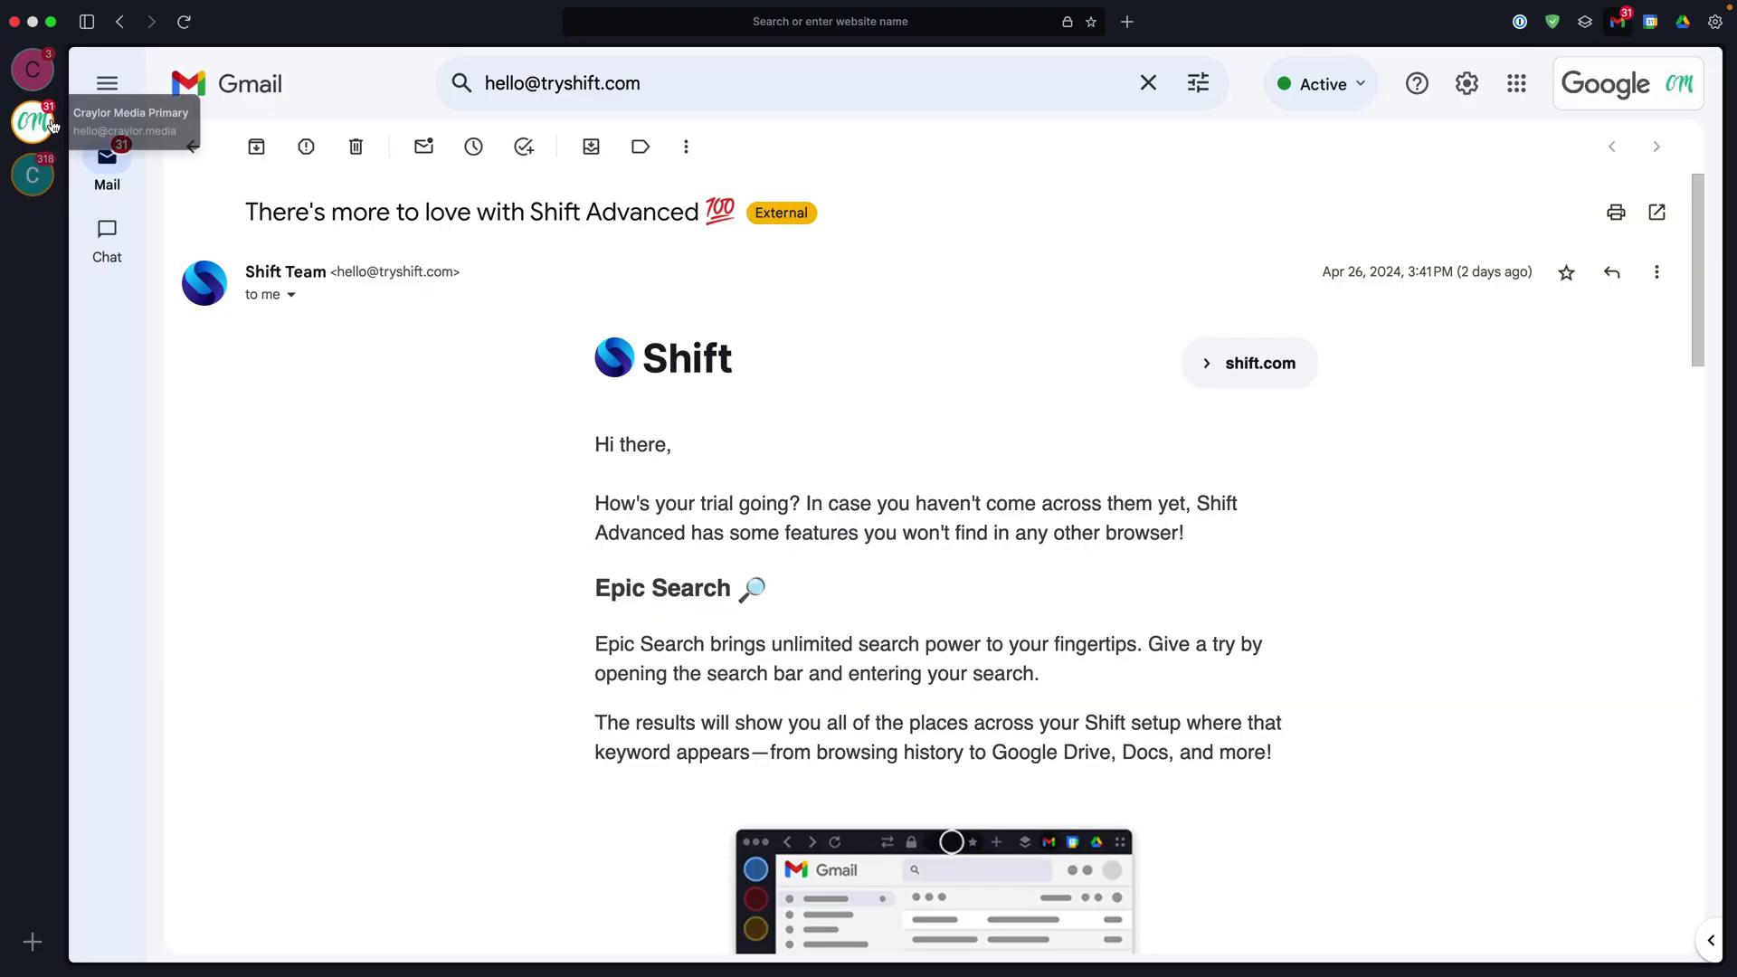
{"action": "left_click", "coordinate": [33, 175]}
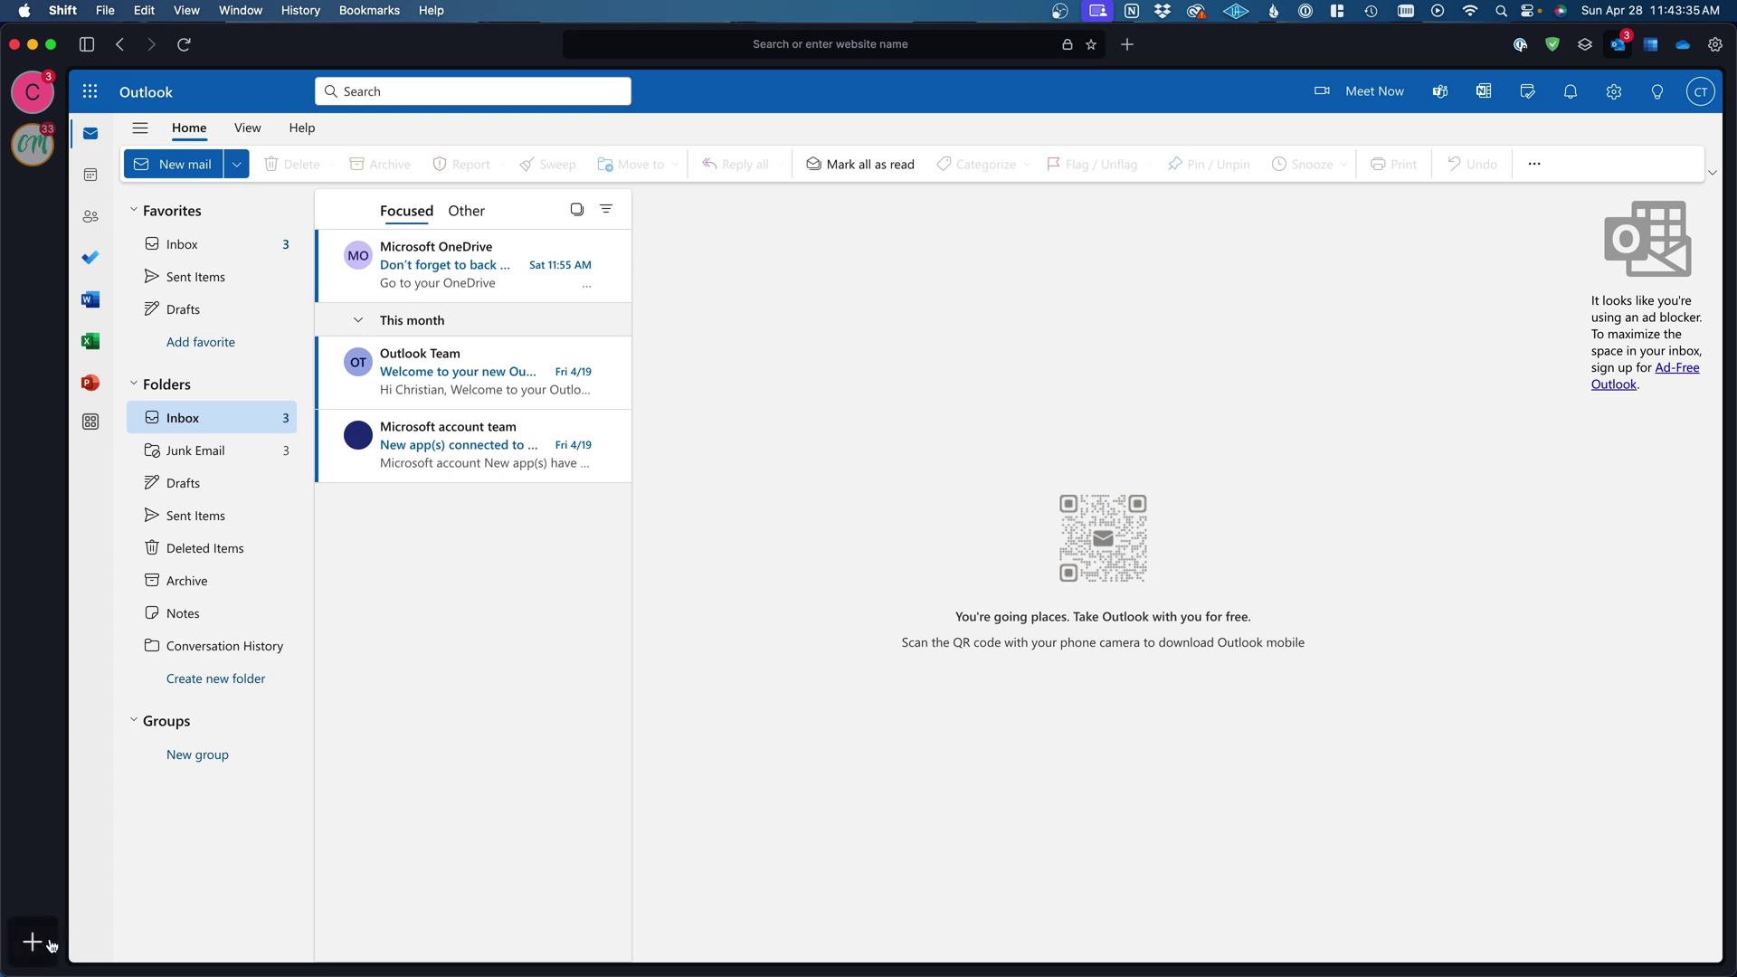
{"action": "left_click", "coordinate": [124, 916]}
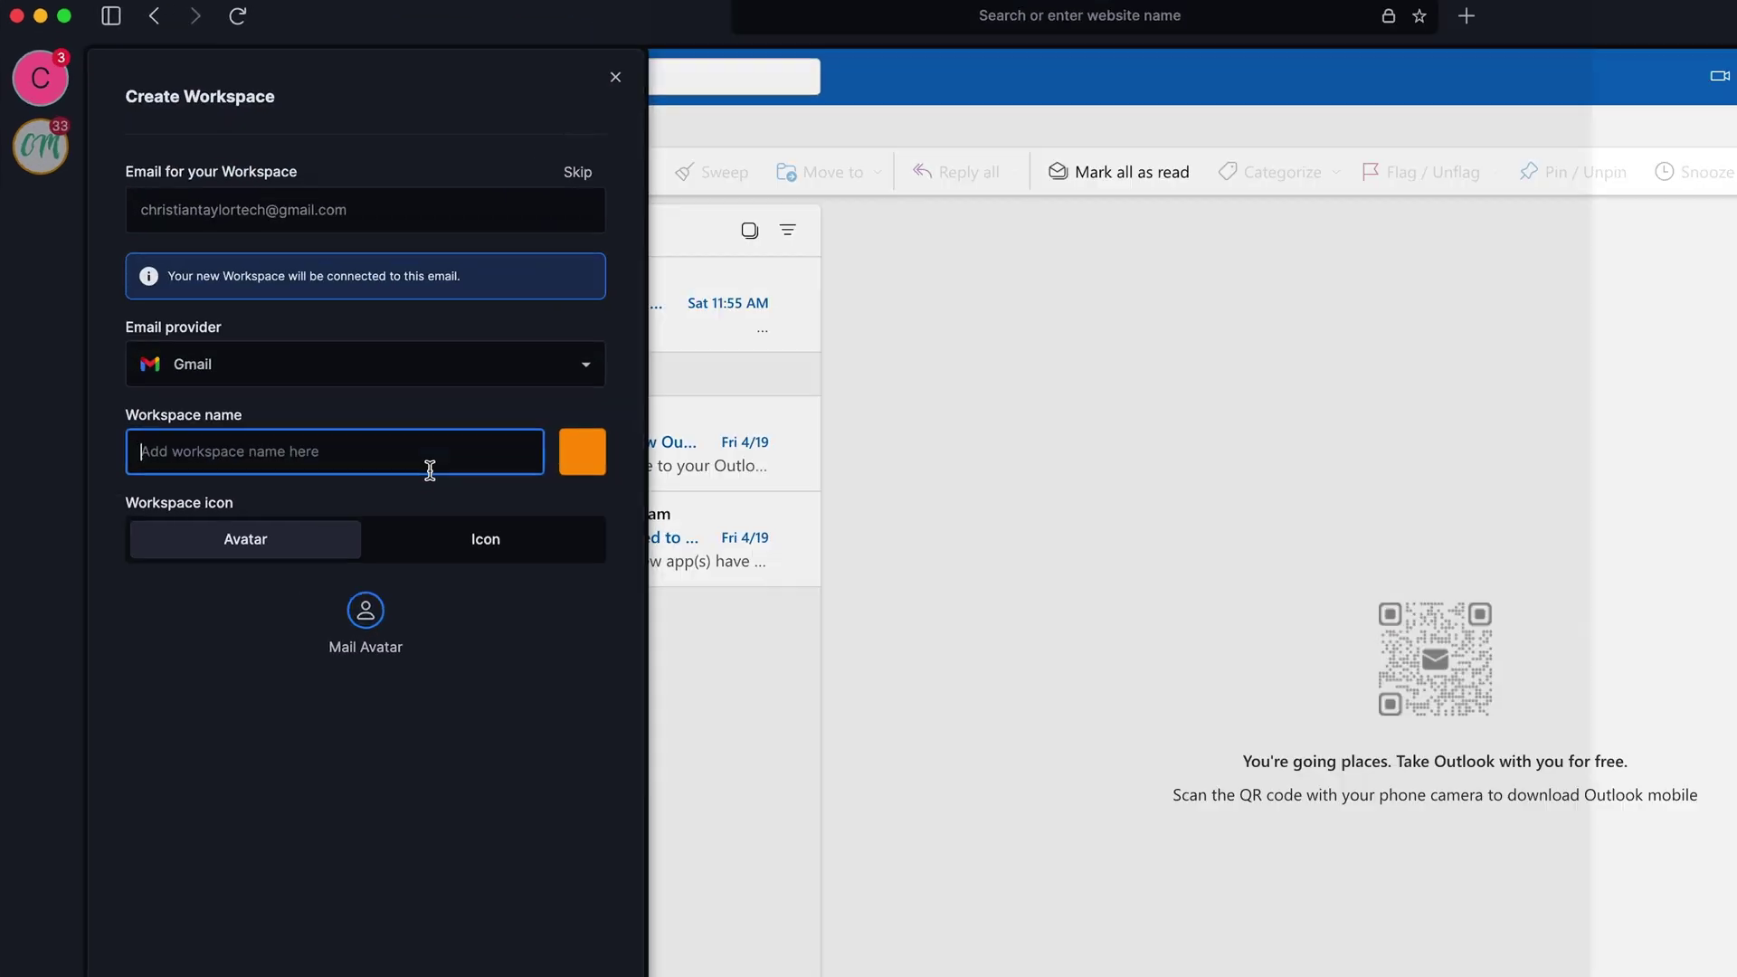
{"action": "type", "text": "CT Personal"}
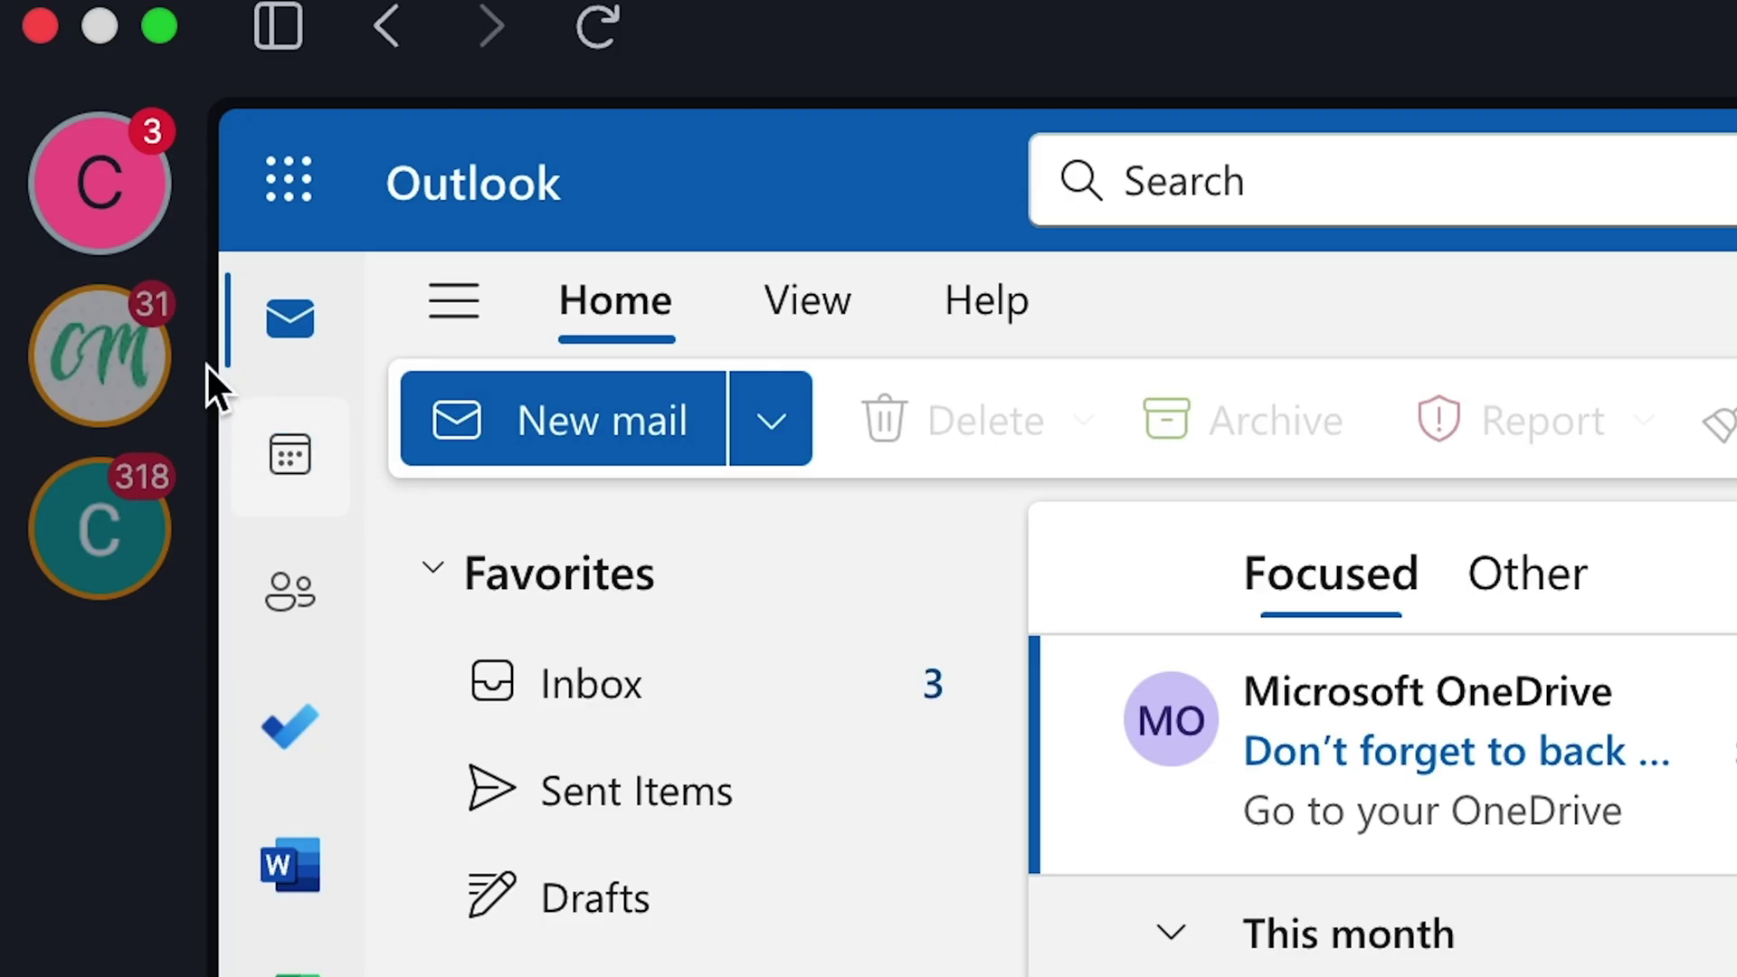
{"action": "left_click", "coordinate": [163, 366]}
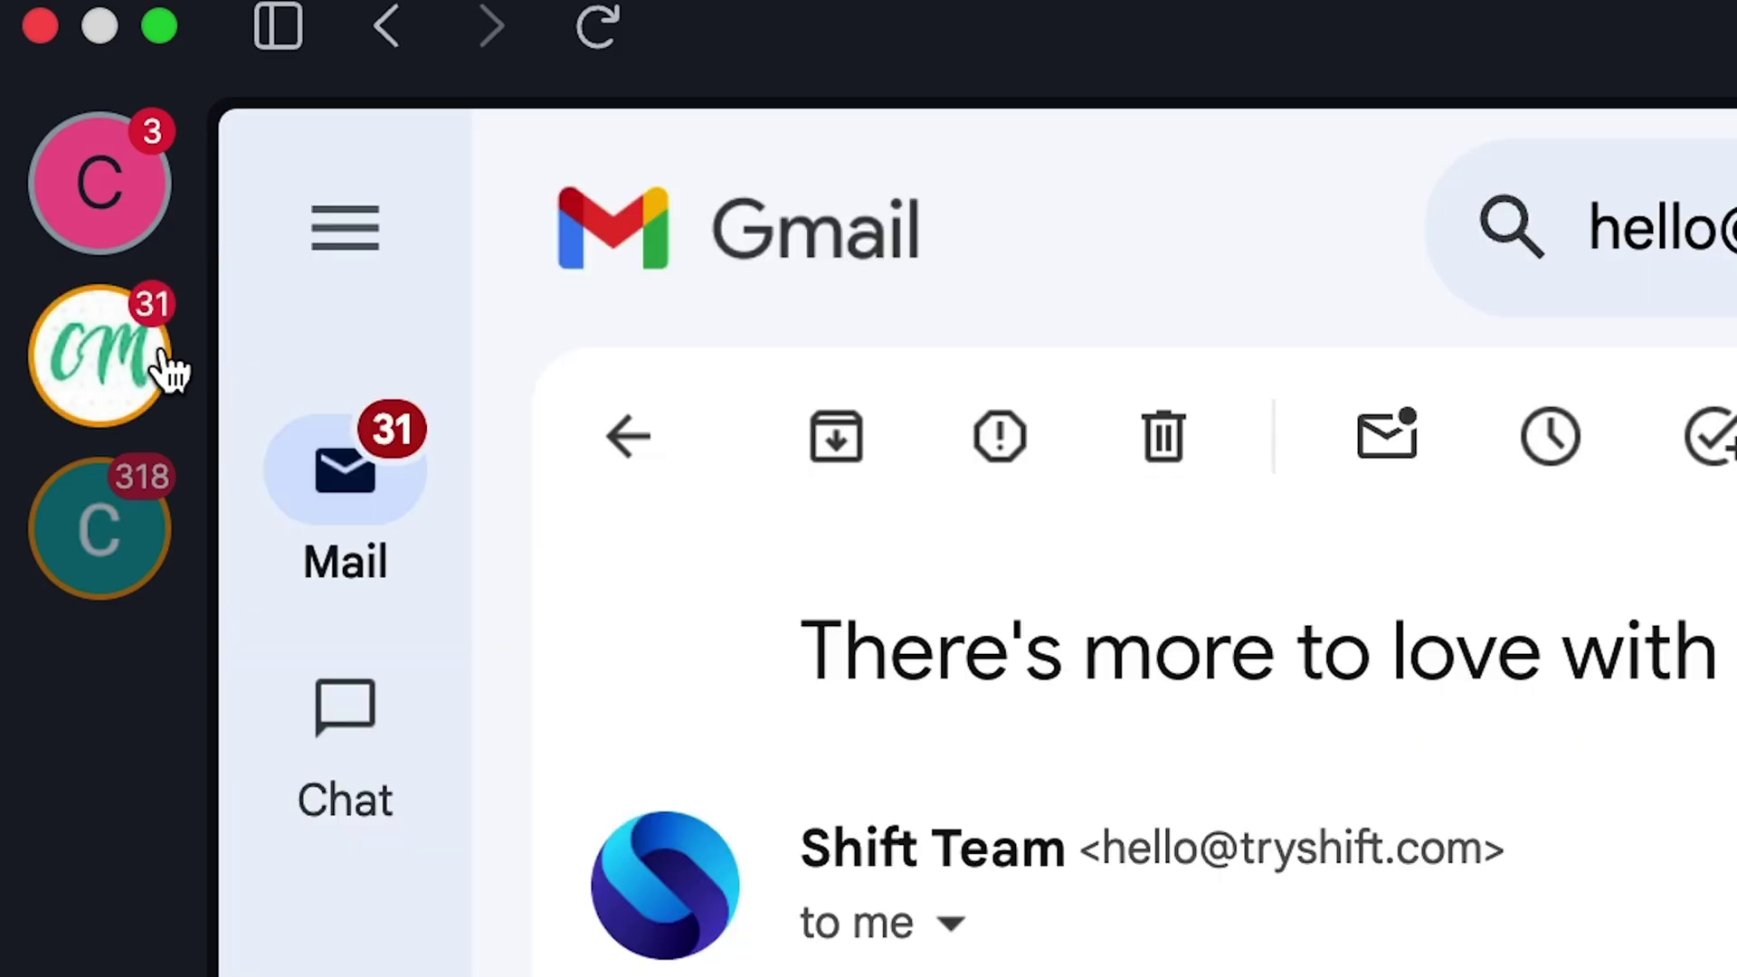
{"action": "left_click", "coordinate": [161, 529]}
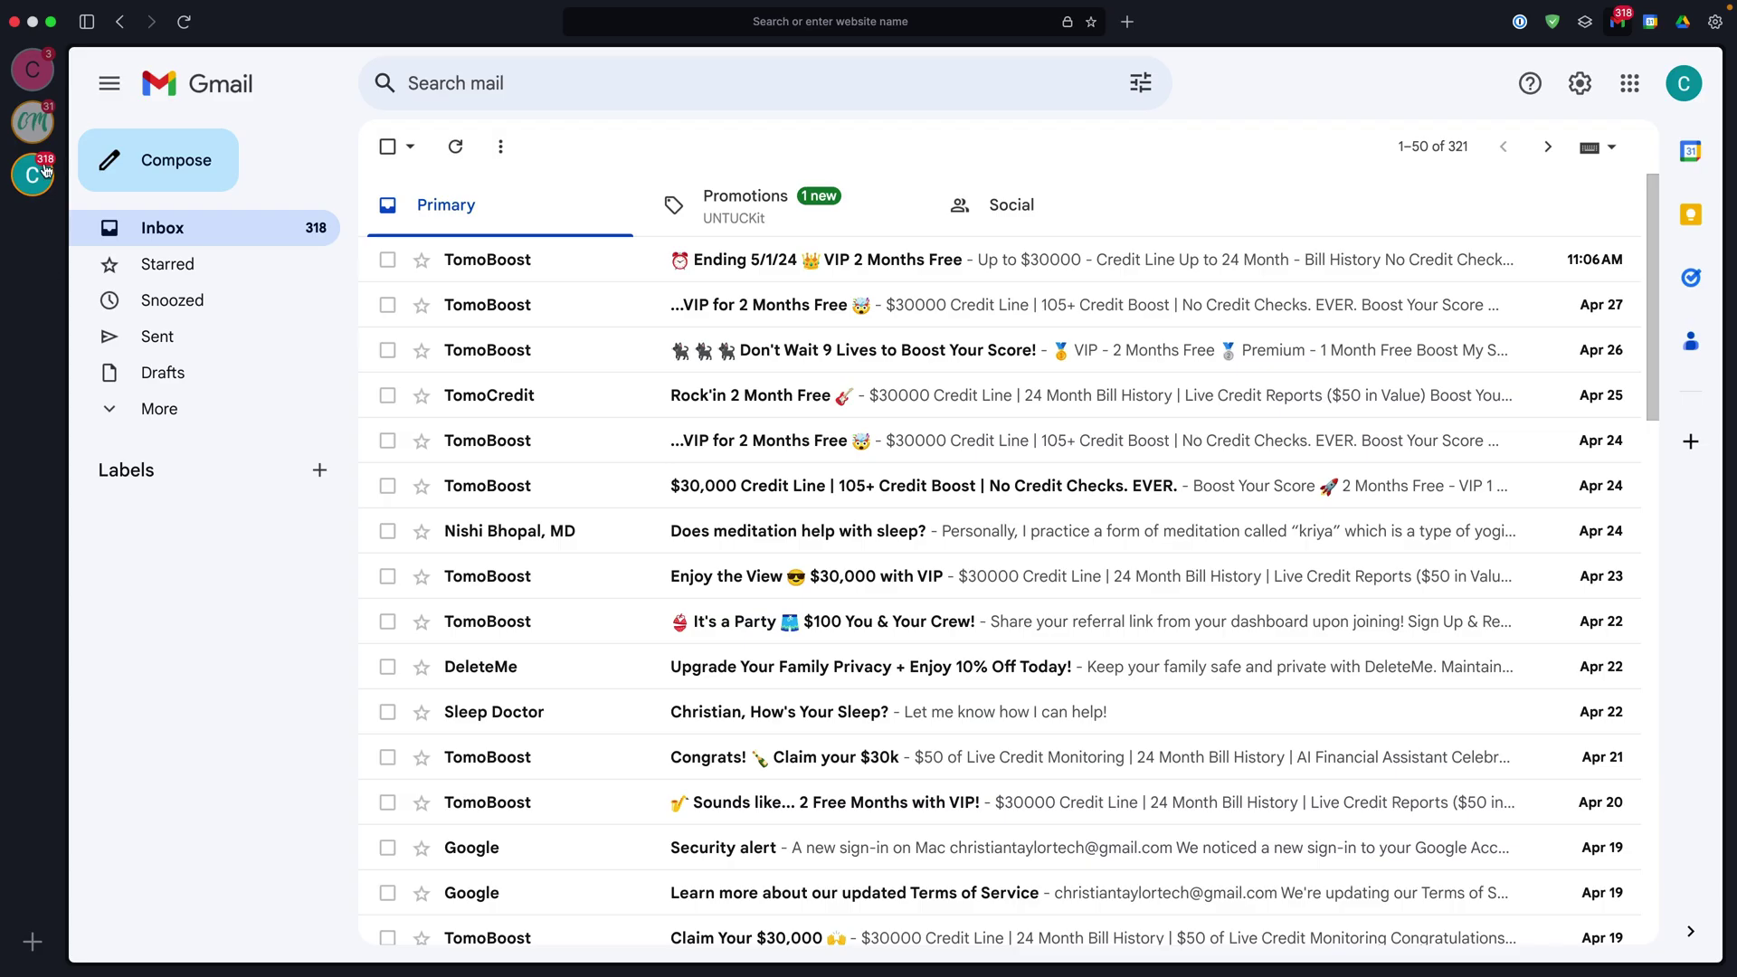
{"action": "left_click", "coordinate": [38, 129]}
{"action": "left_click", "coordinate": [33, 69]}
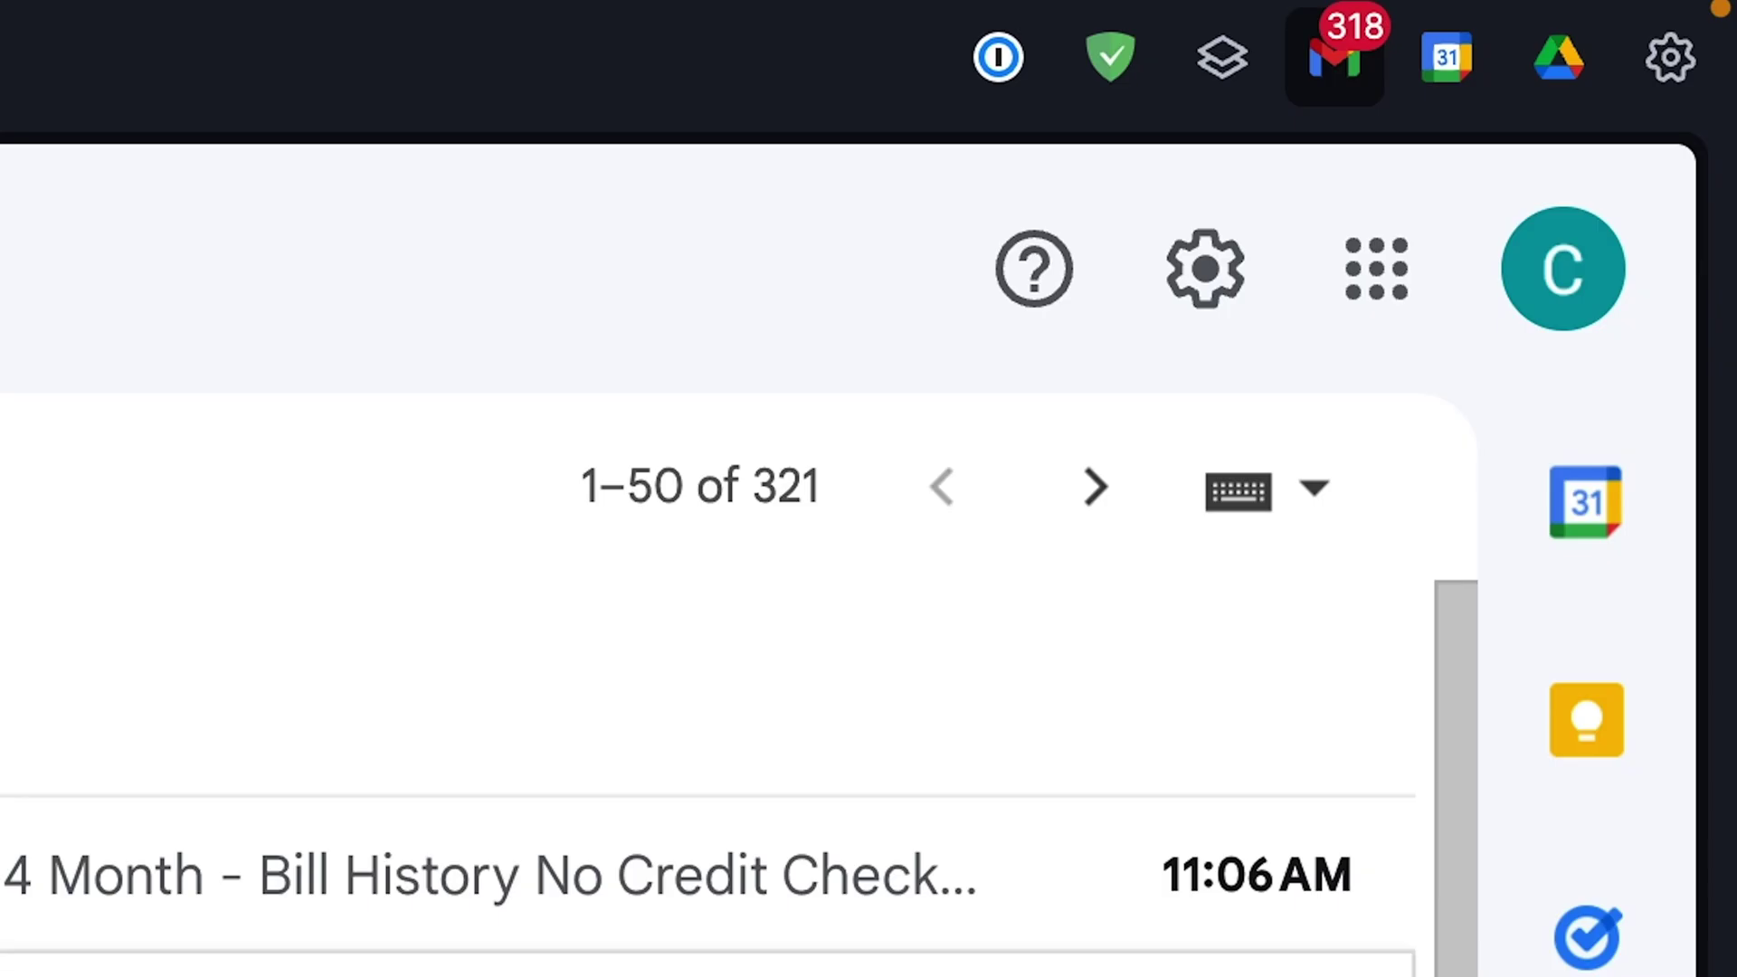
- Check Google Calendar and Drive, then open the unified calendar's Important Event in Outlook
{"action": "left_click", "coordinate": [1440, 84]}
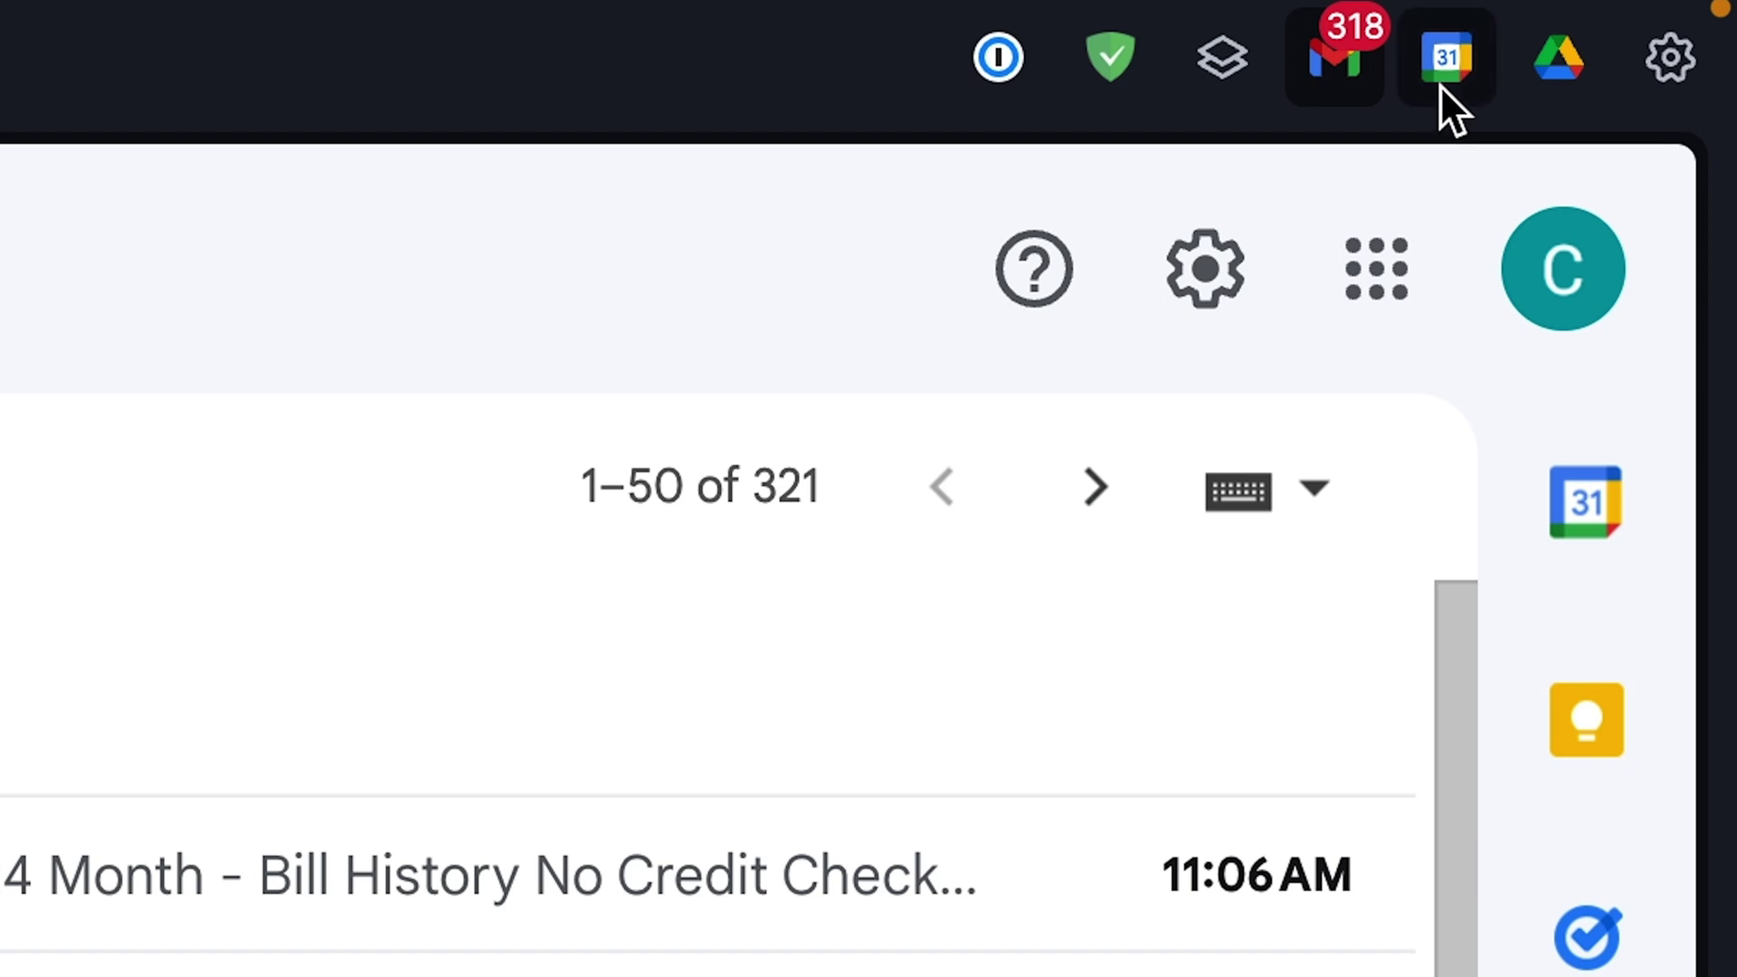
{"action": "left_click", "coordinate": [1566, 86]}
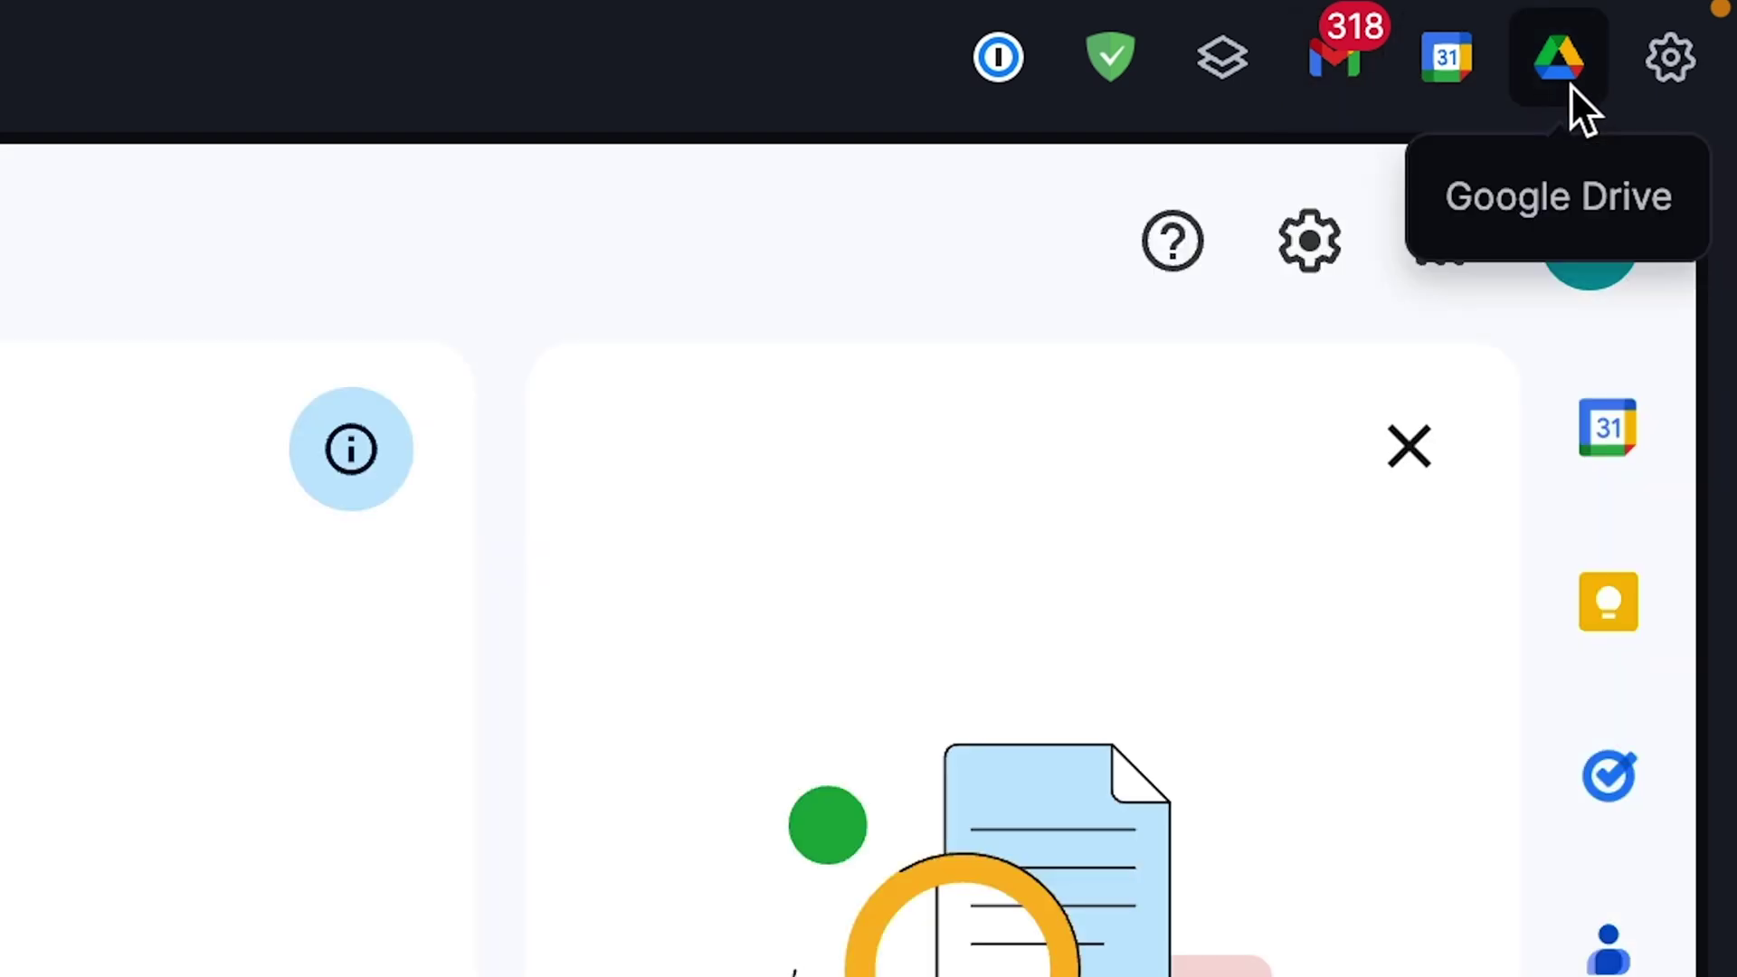
{"action": "left_click", "coordinate": [1440, 82]}
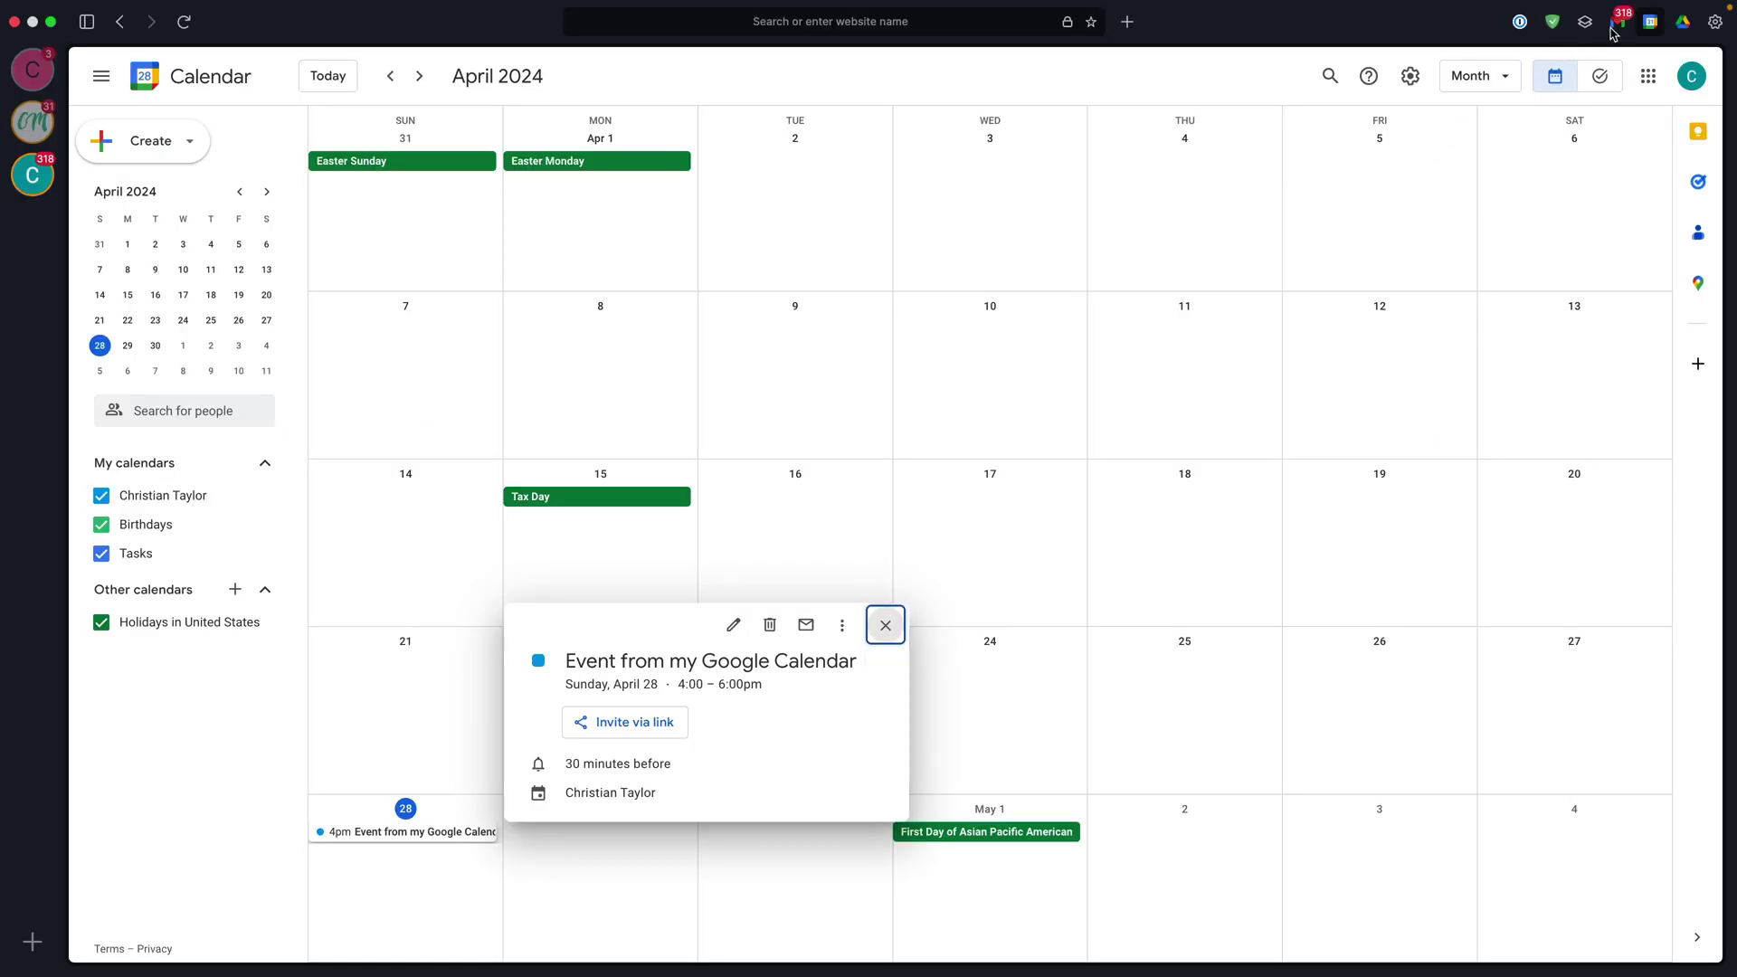
{"action": "left_click", "coordinate": [1648, 23]}
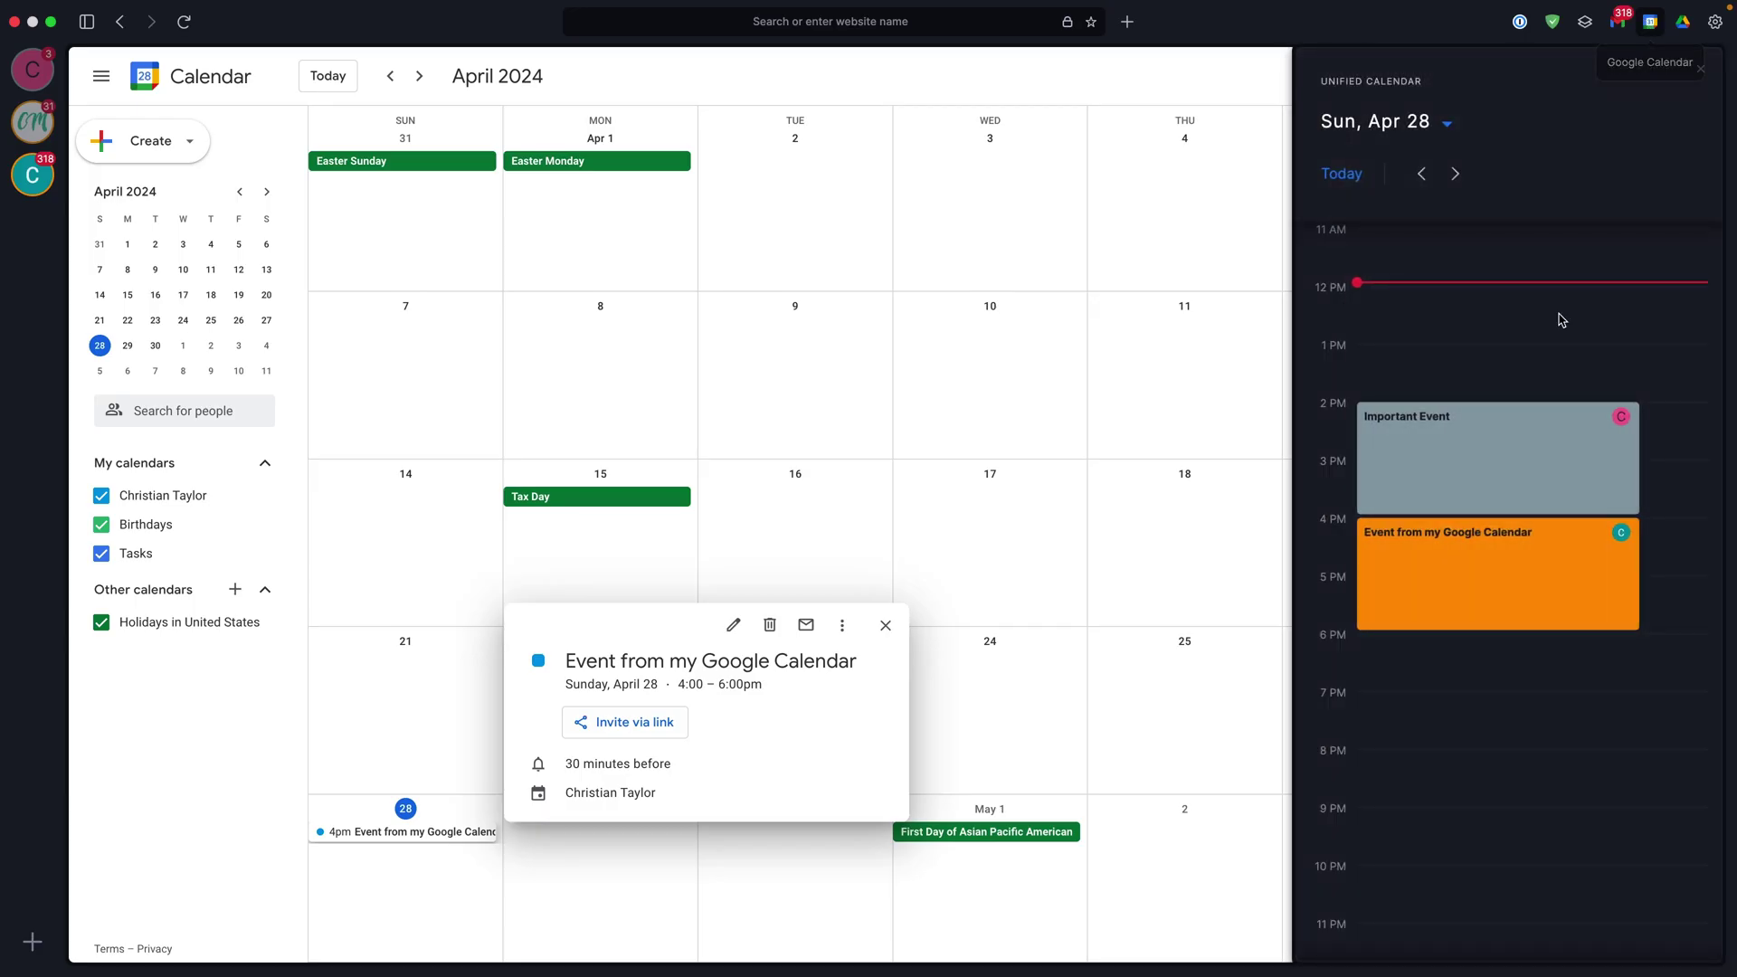
{"action": "left_click", "coordinate": [926, 619]}
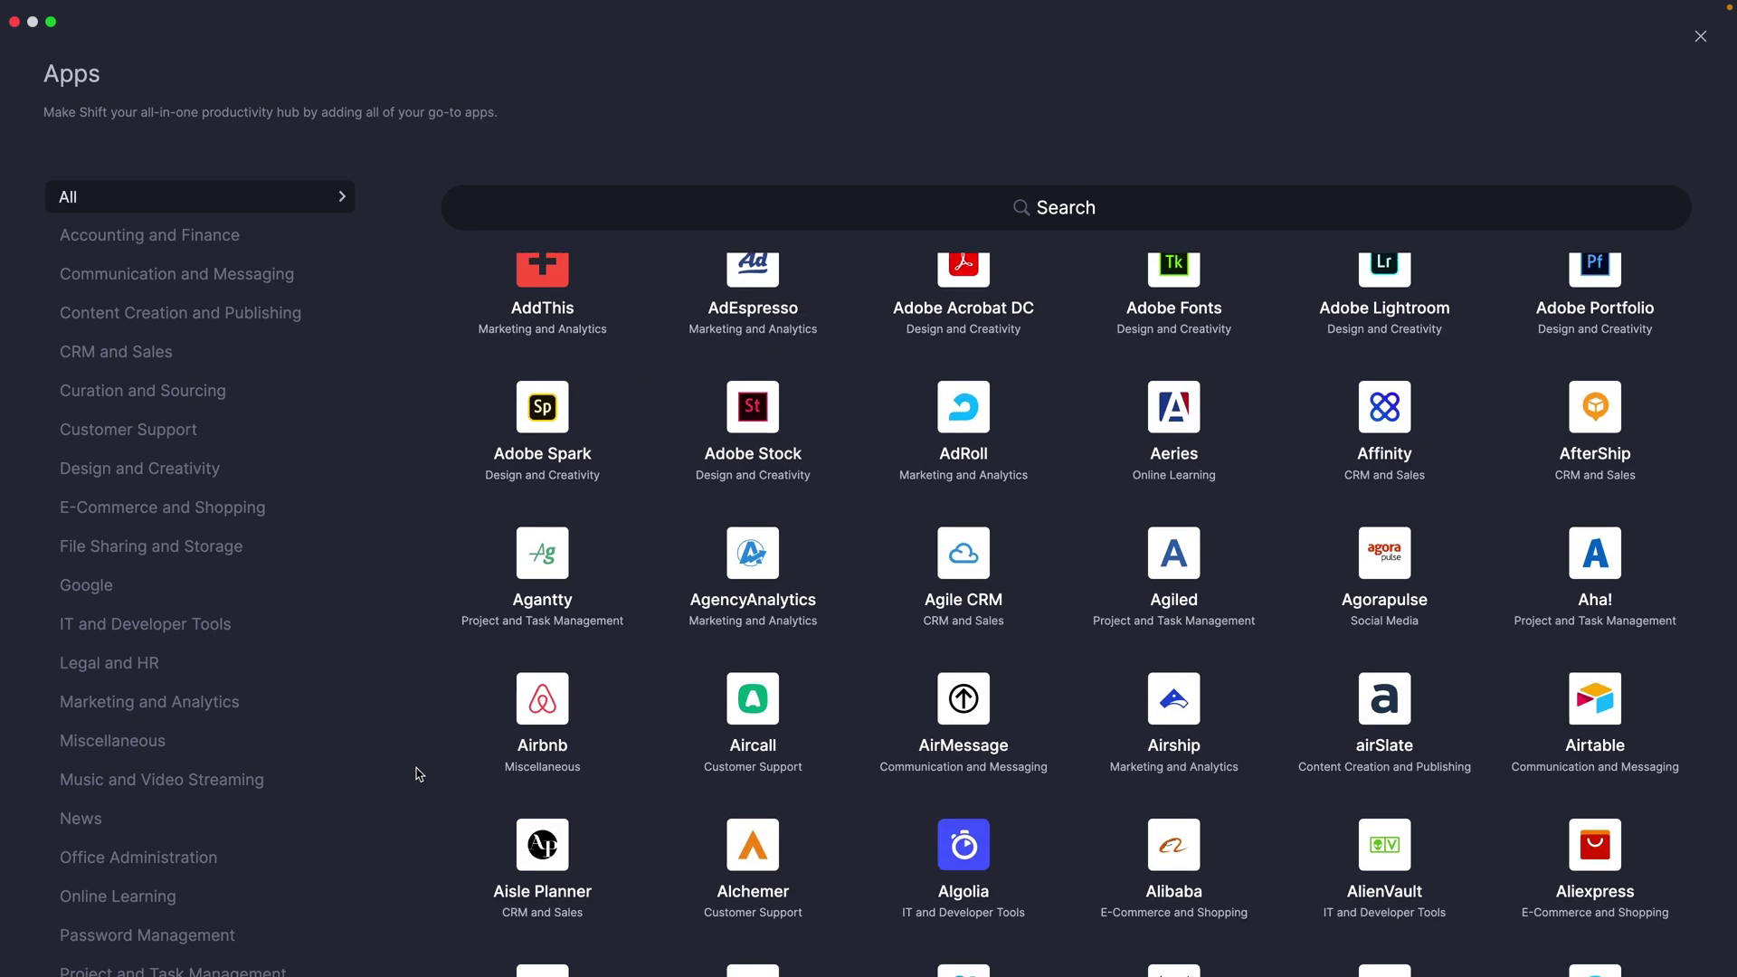
{"action": "scroll", "coordinate": [419, 769], "scroll_direction": "down", "scroll_amount": 5}
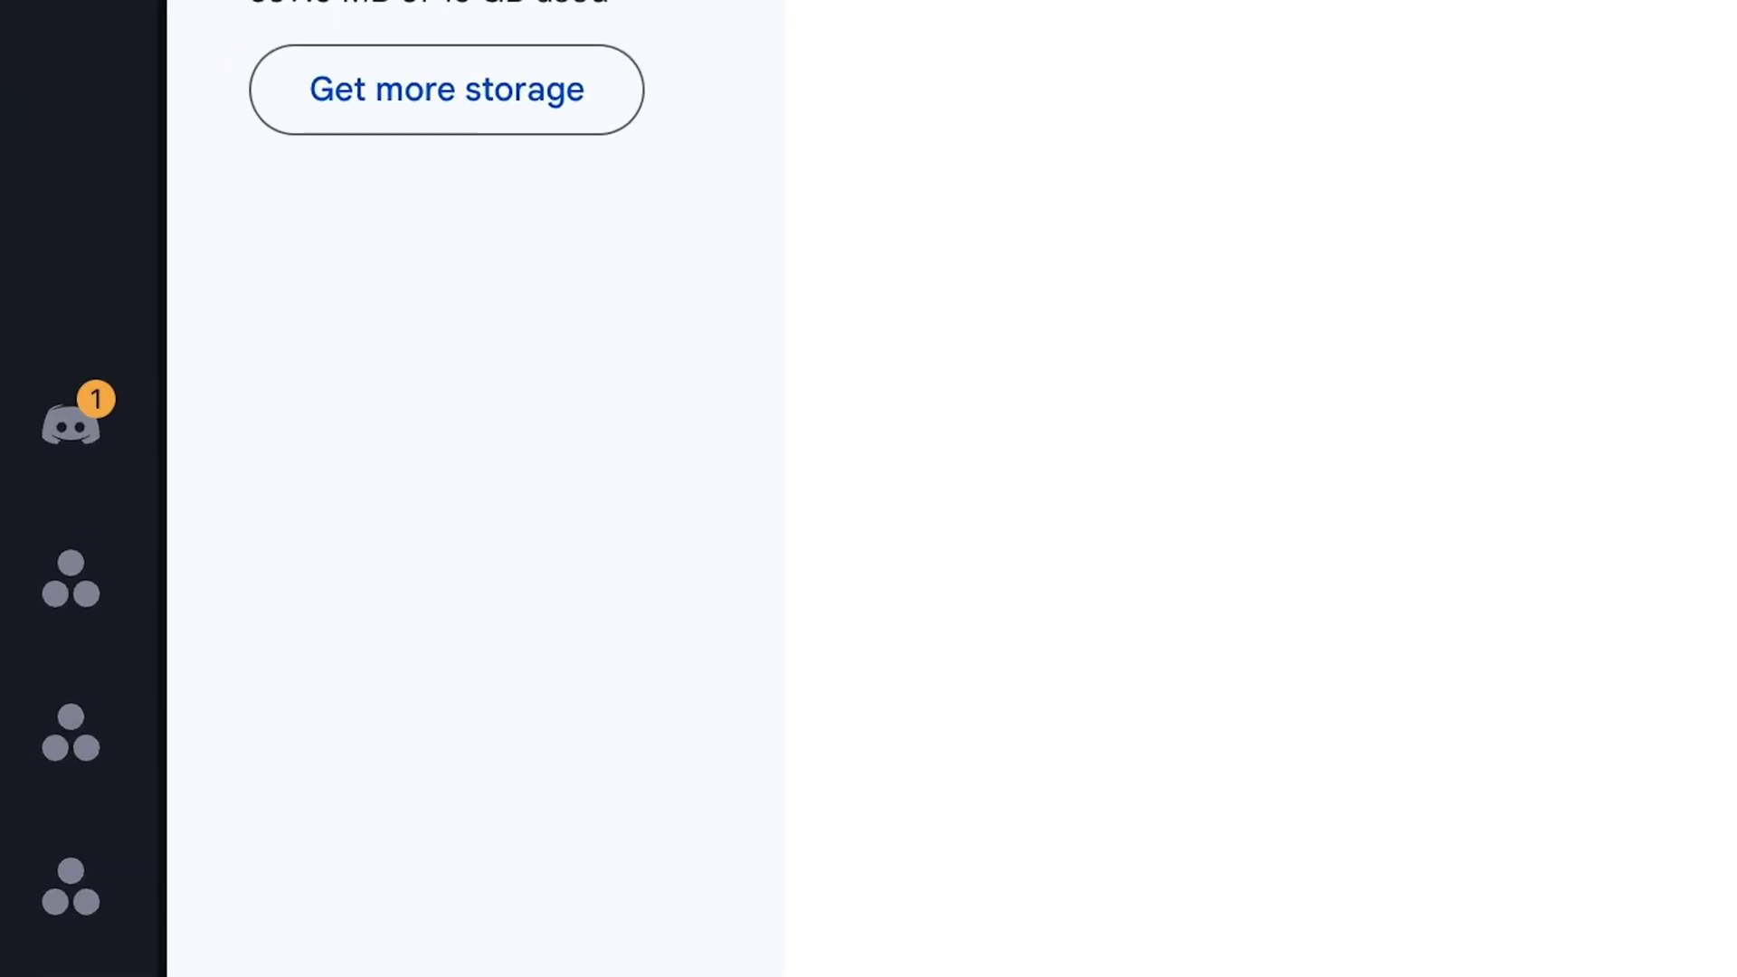
- Switch on 'Mute notifications during meetings' in Shift's notification settings
{"action": "left_click", "coordinate": [38, 667]}
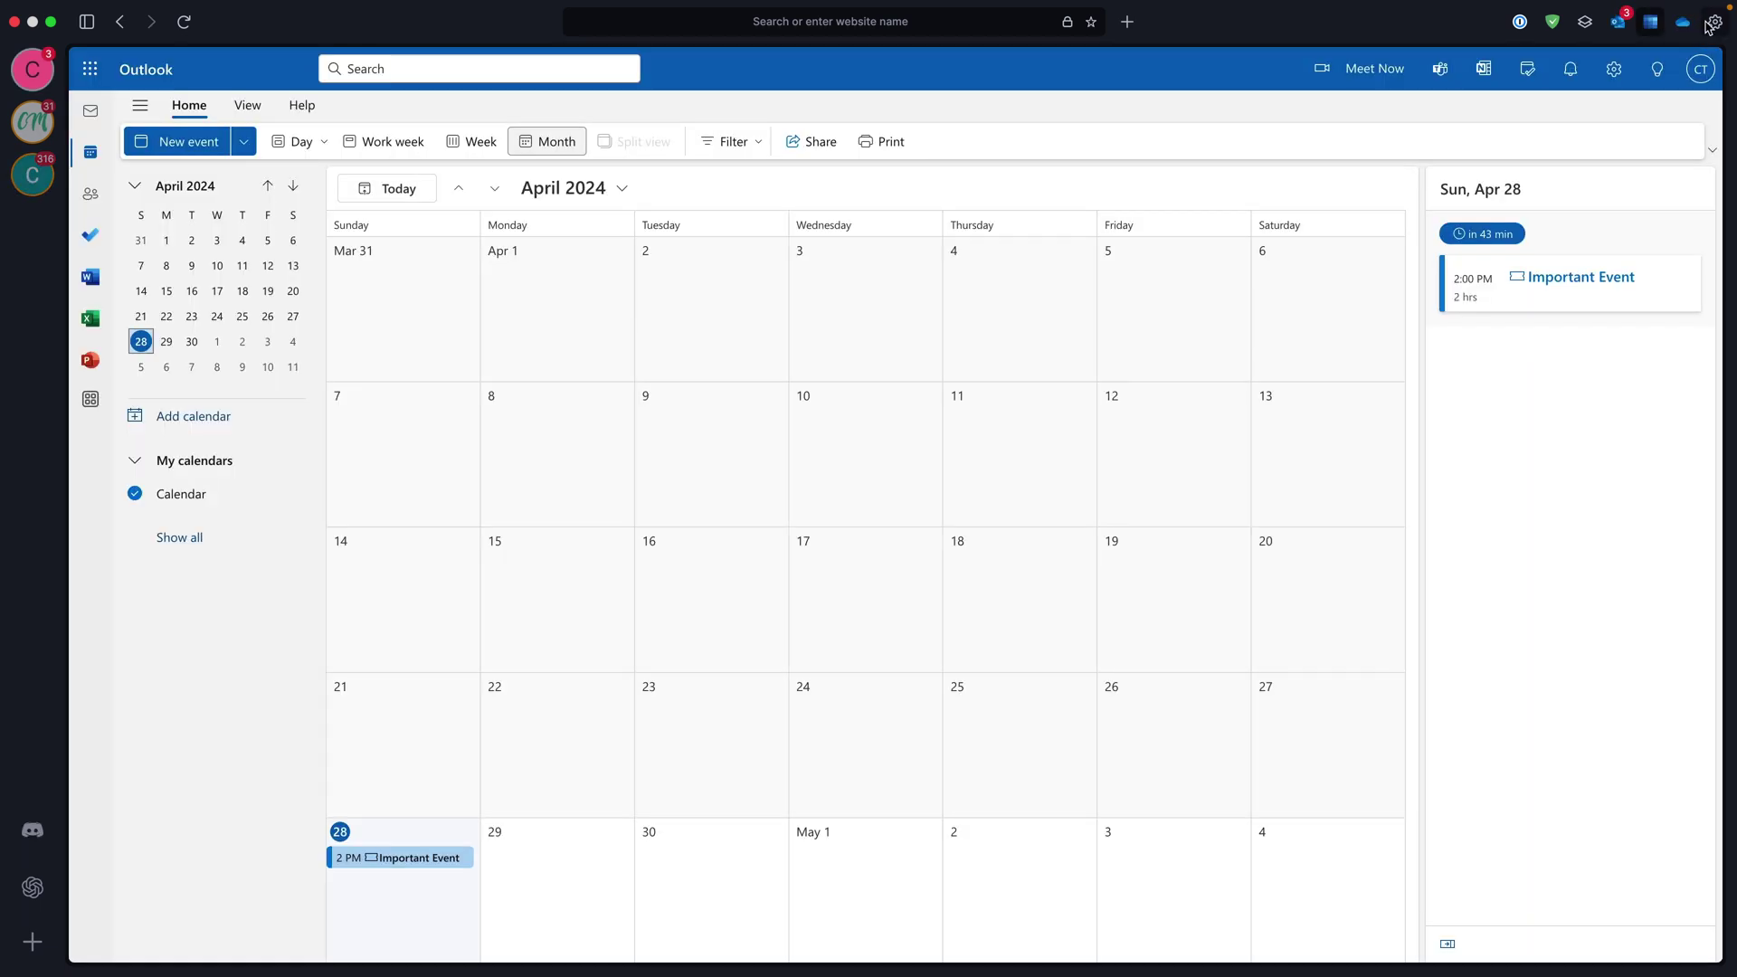
{"action": "left_click", "coordinate": [1713, 24]}
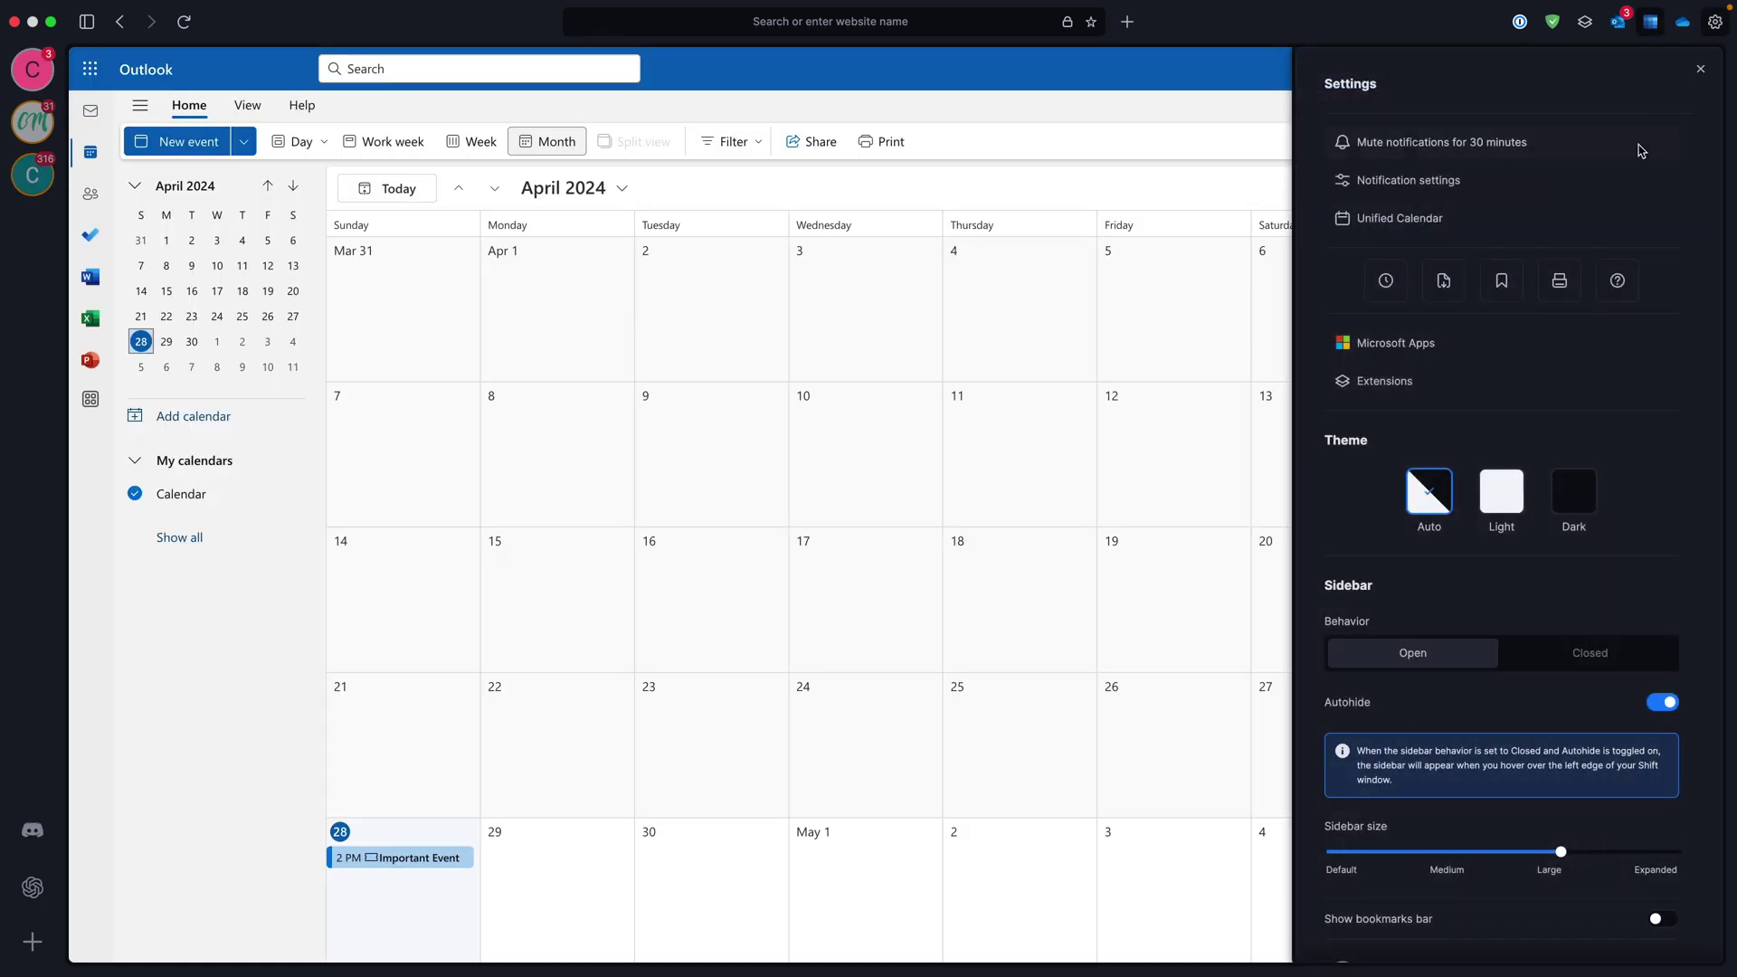
{"action": "left_click", "coordinate": [1619, 186]}
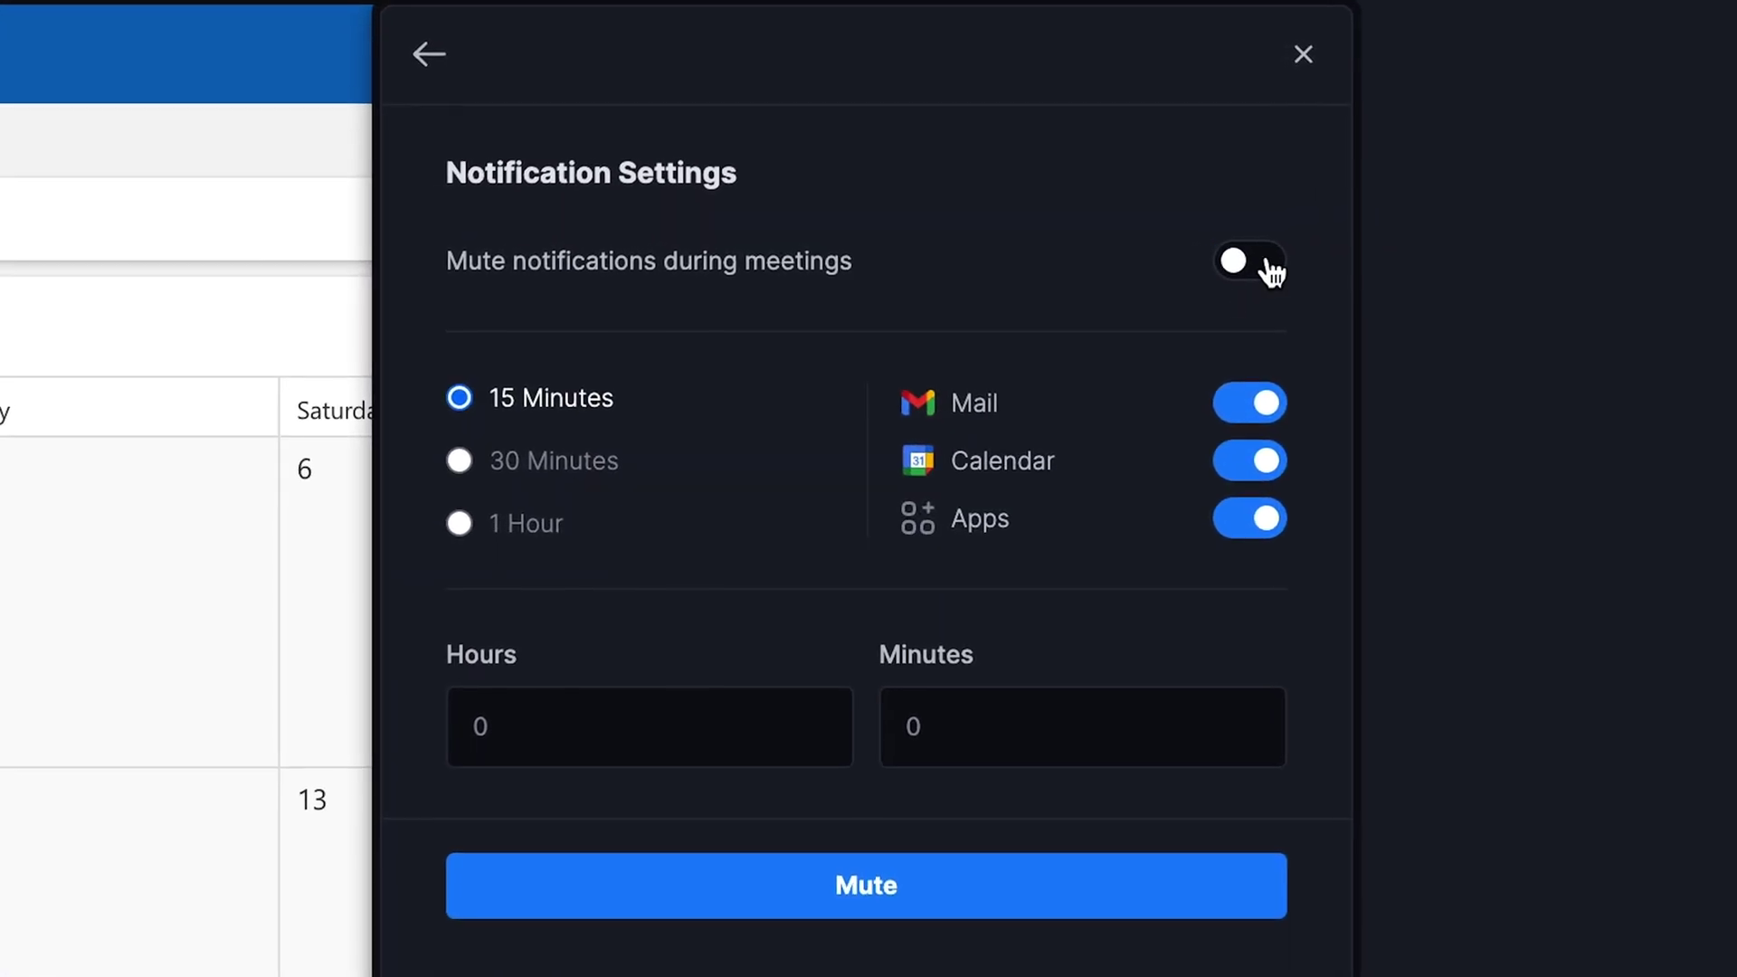
{"action": "left_click", "coordinate": [1683, 161]}
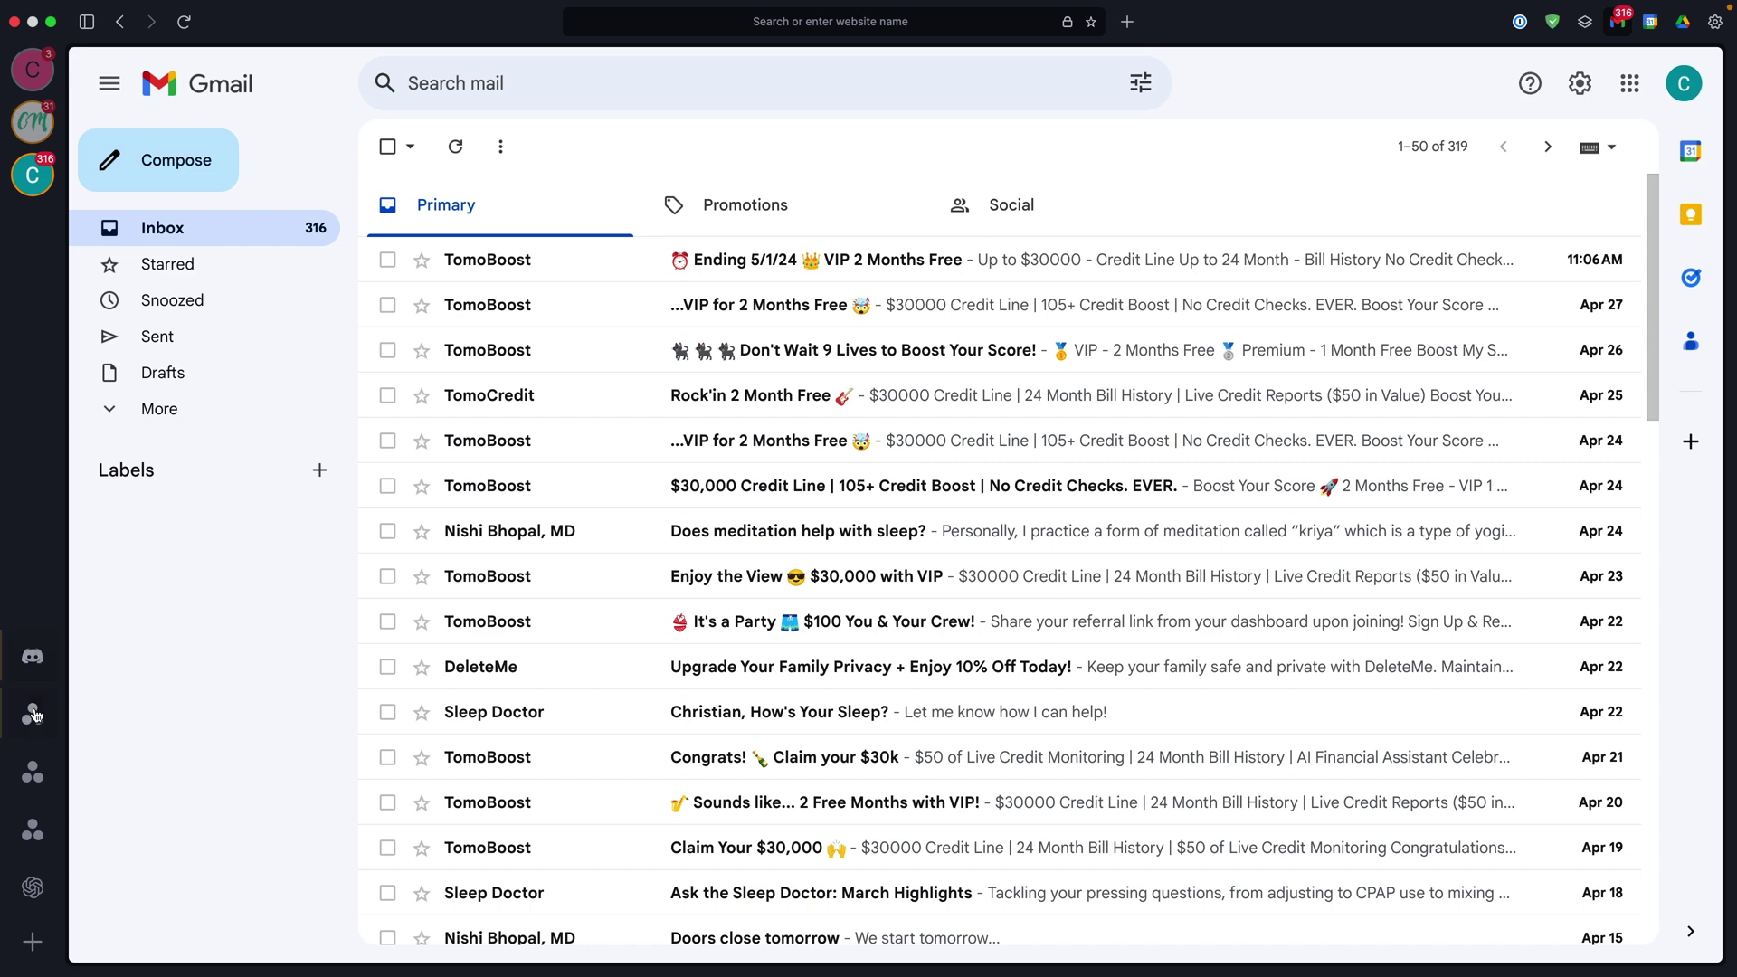
{"action": "left_click", "coordinate": [33, 714]}
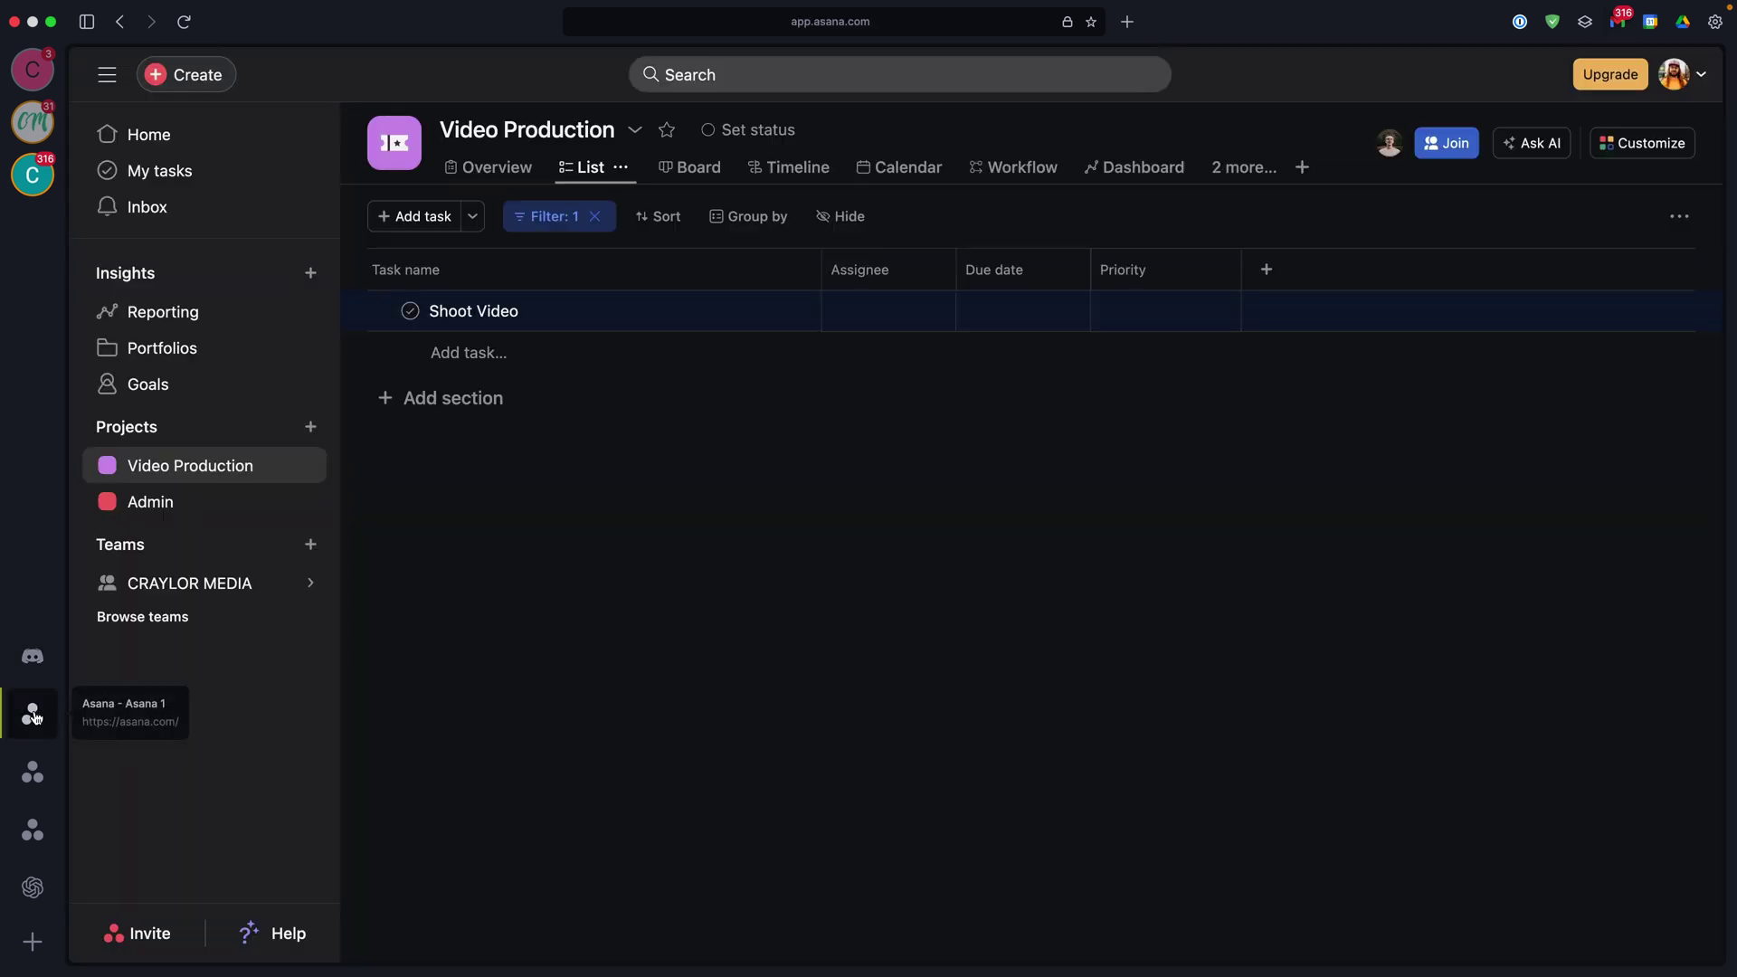
- Subscribe to the Craylor Made channel in the YouTube app
{"action": "left_click", "coordinate": [32, 772]}
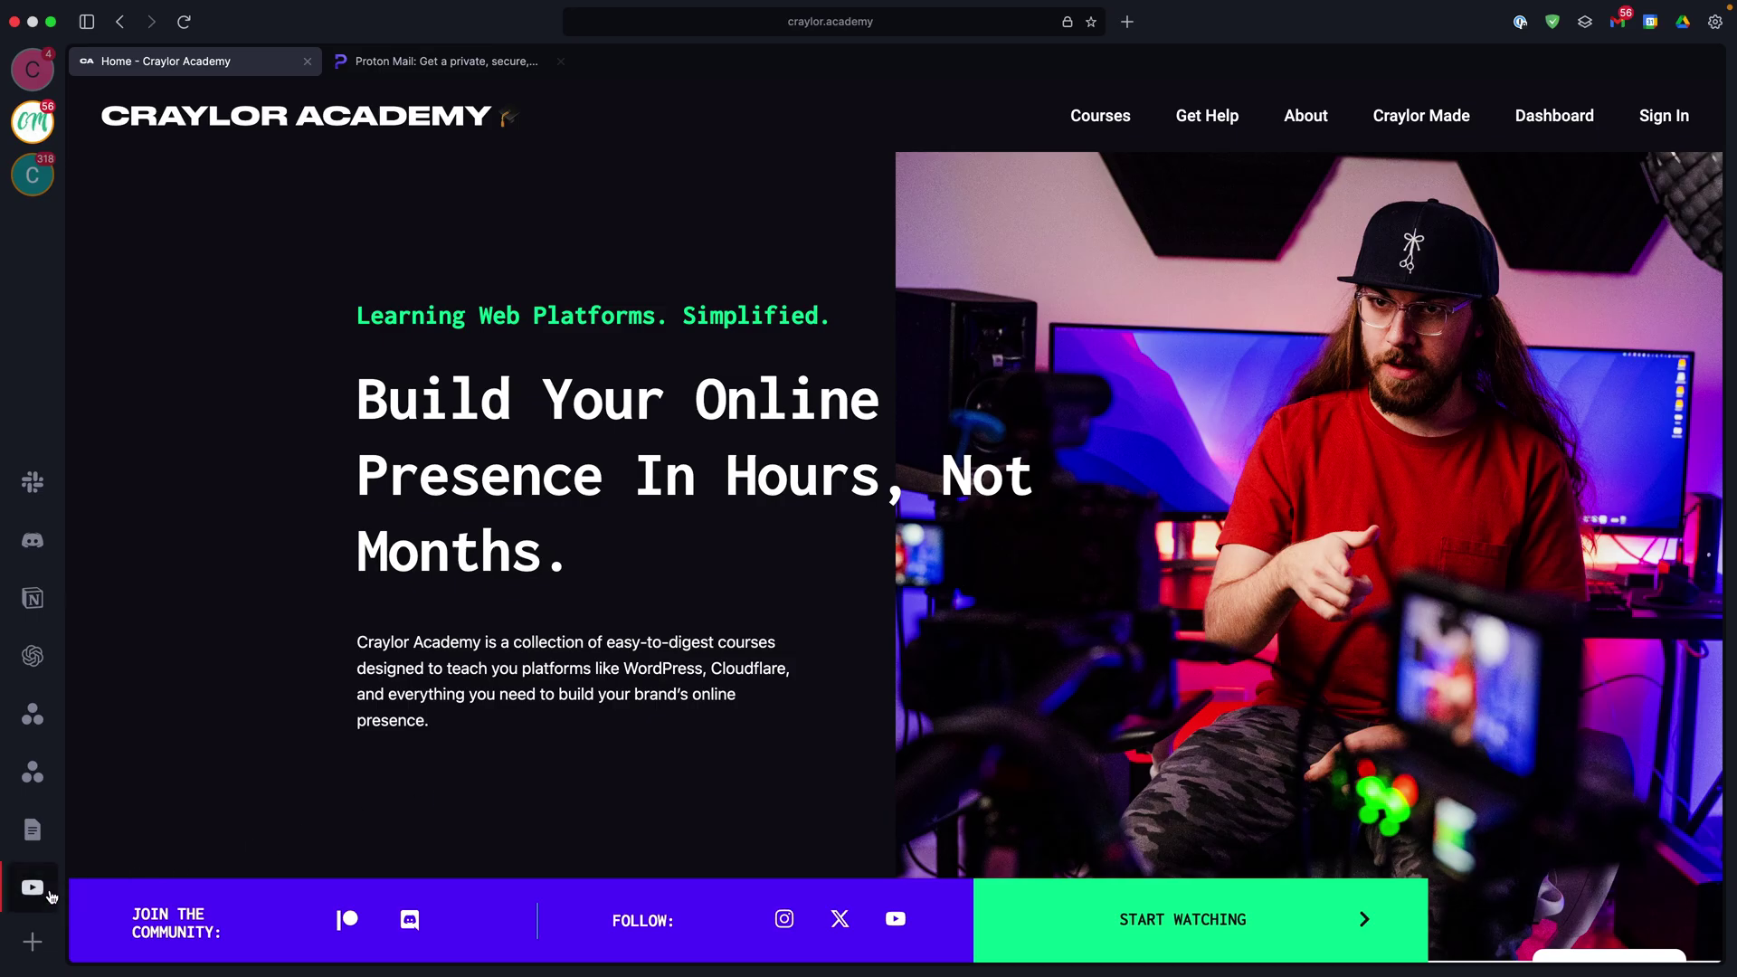
{"action": "left_click", "coordinate": [51, 896]}
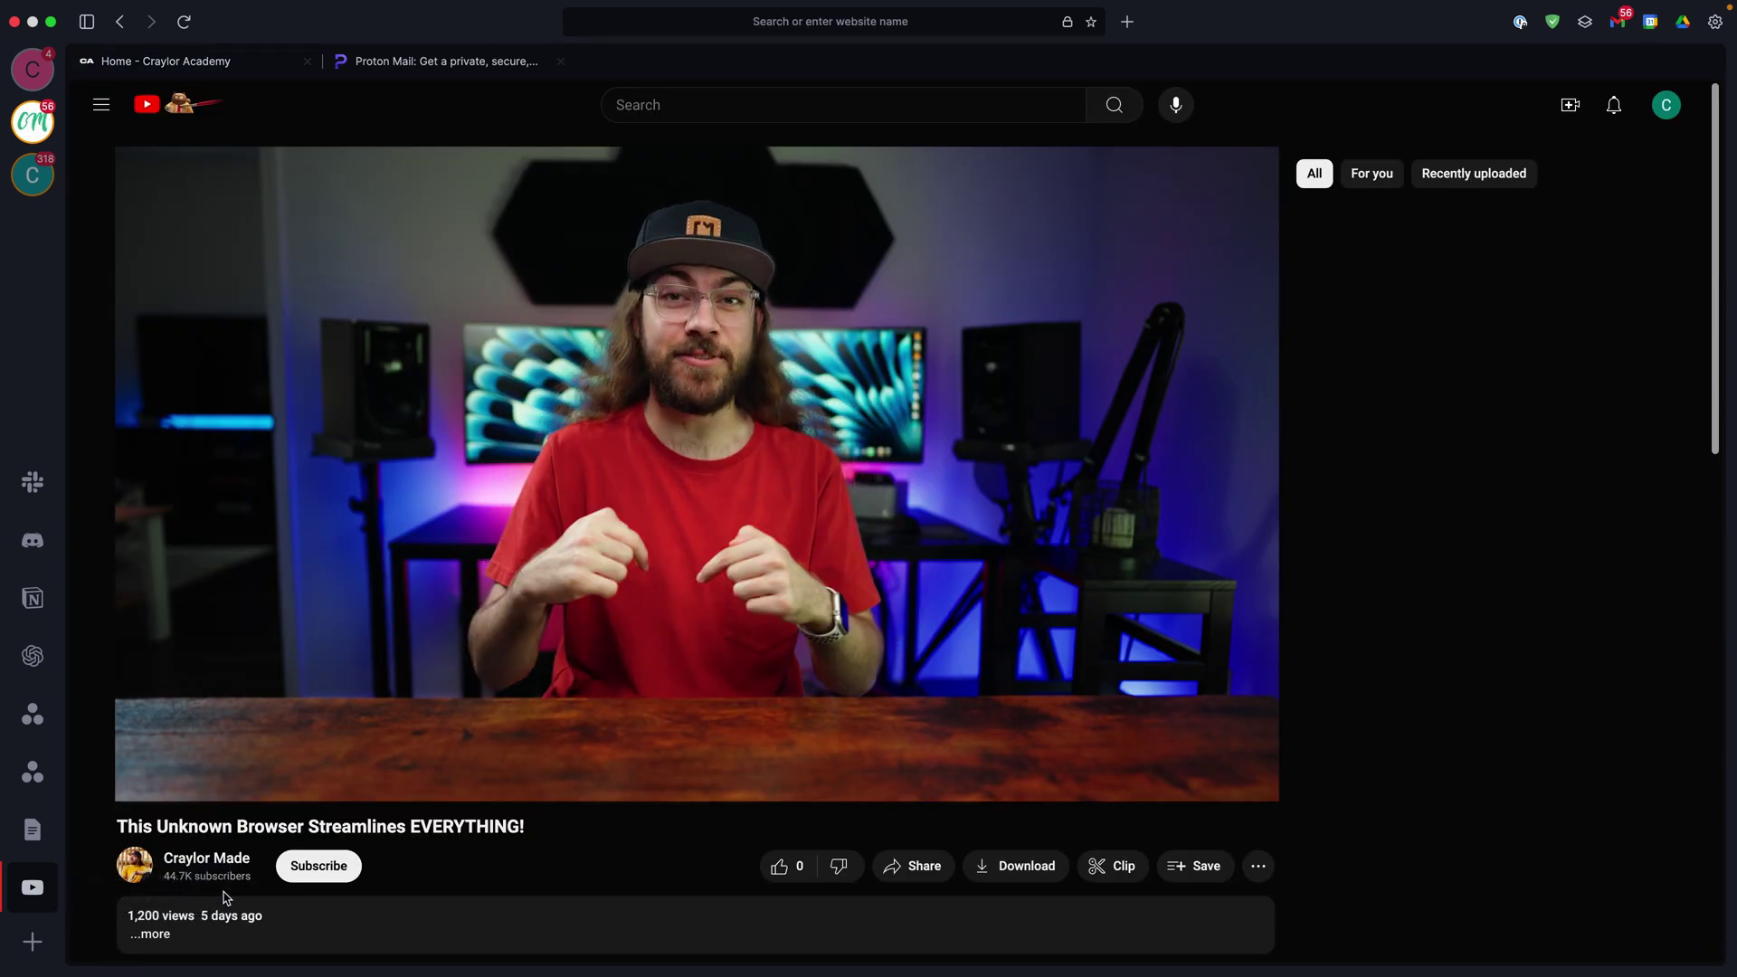
{"action": "left_click", "coordinate": [337, 870]}
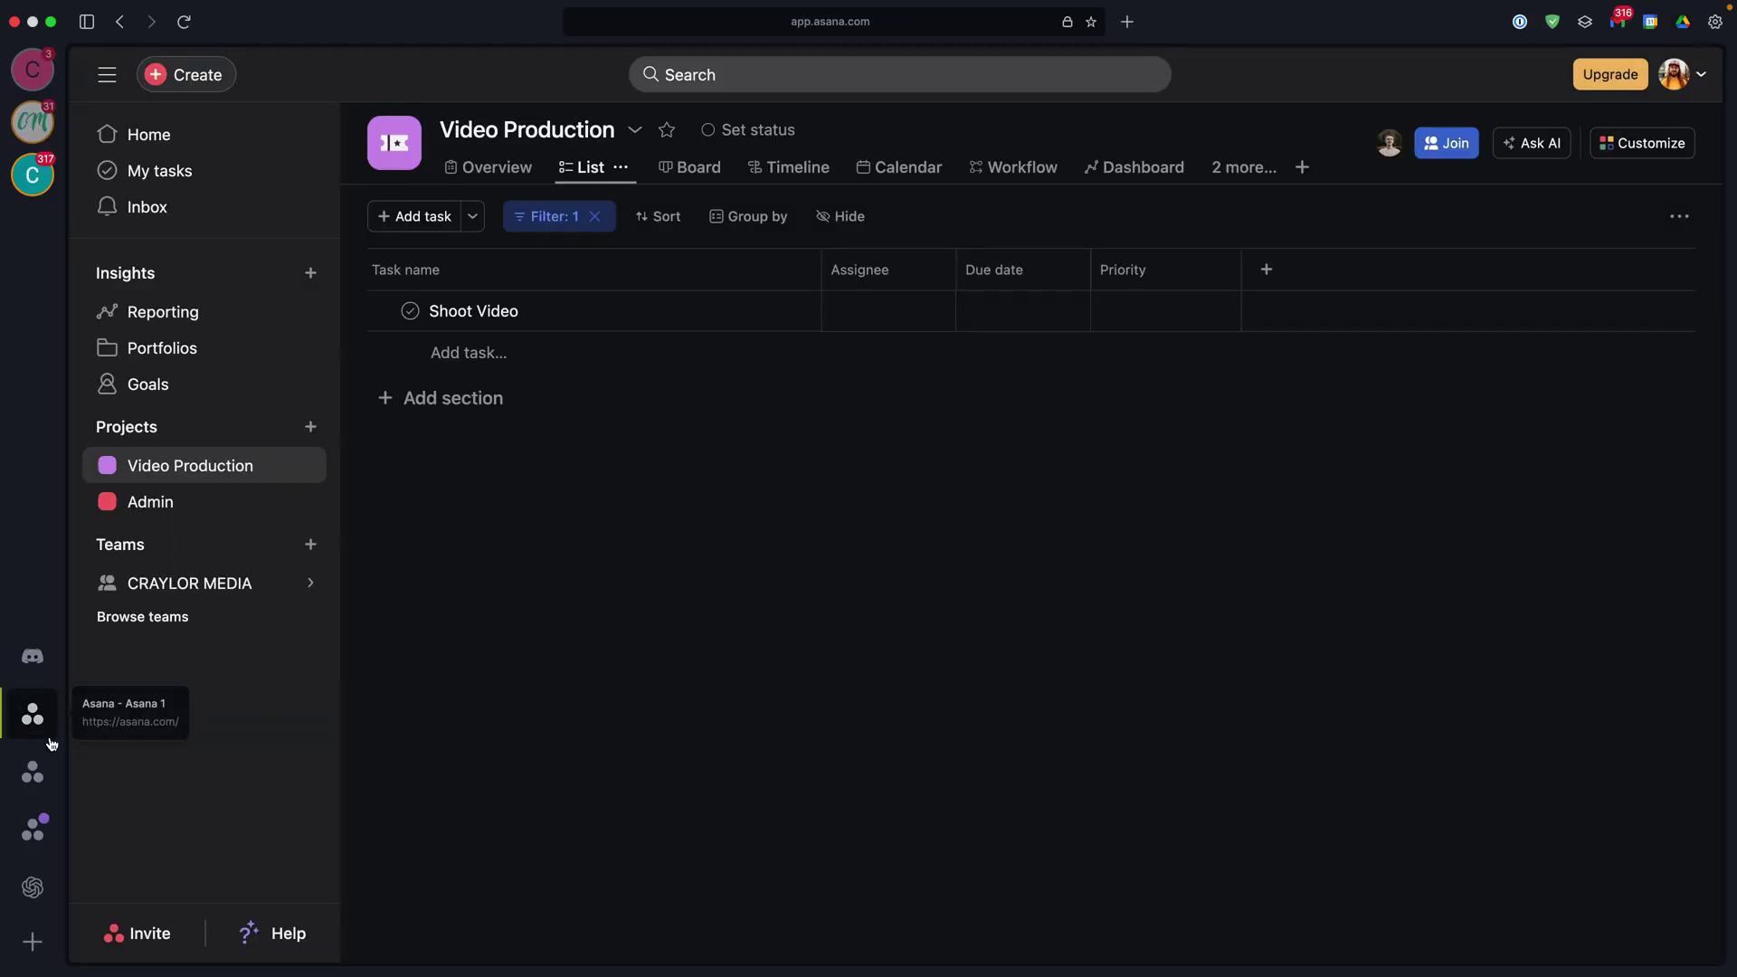
- Move between the three Asana accounts, opening the Inbox and then the Shoot Video task
{"action": "left_click", "coordinate": [46, 776]}
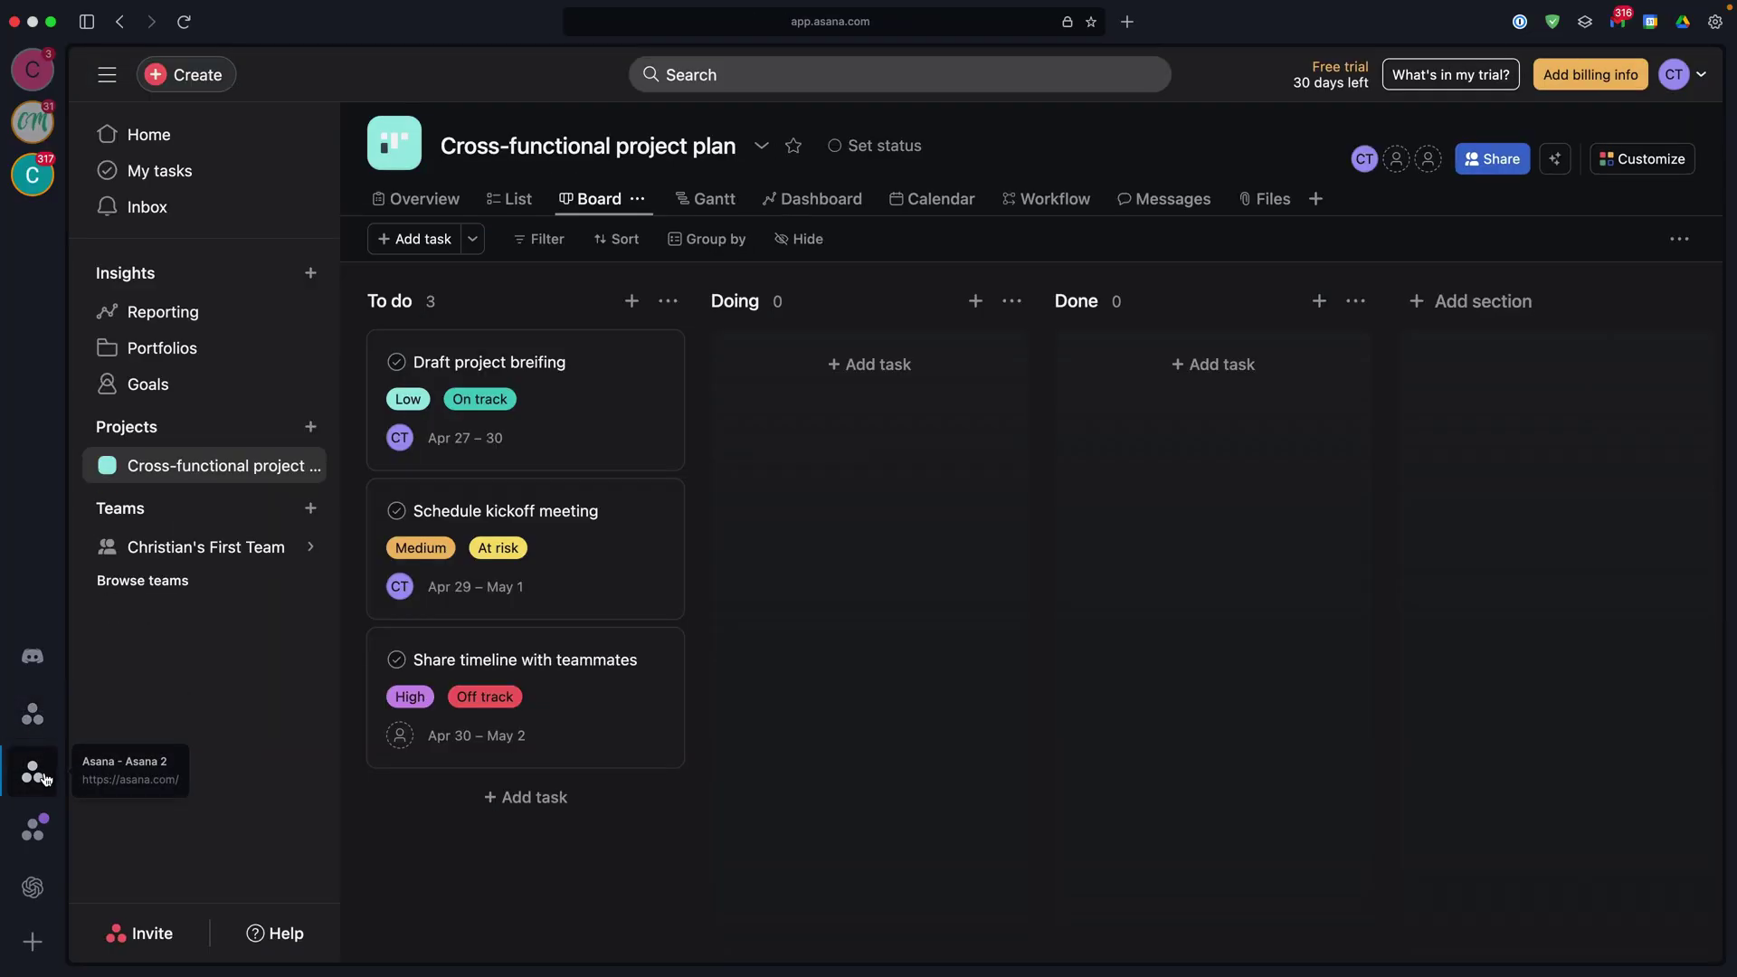
{"action": "left_click", "coordinate": [32, 828]}
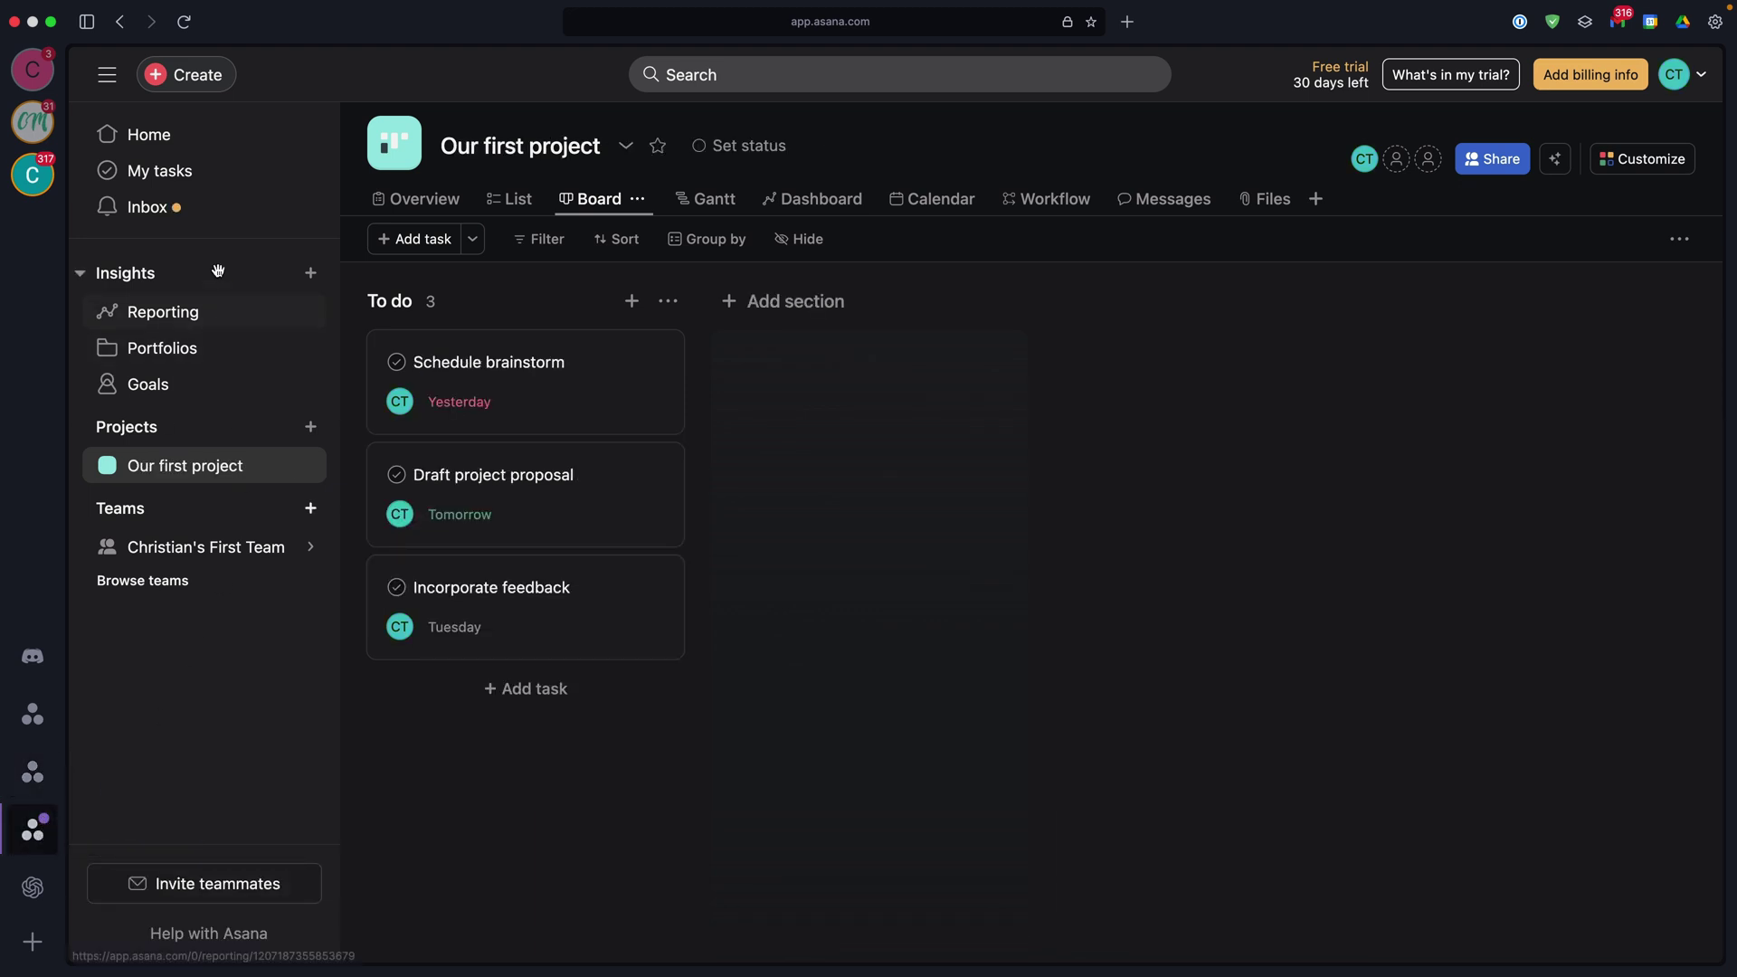
{"action": "left_click", "coordinate": [204, 216]}
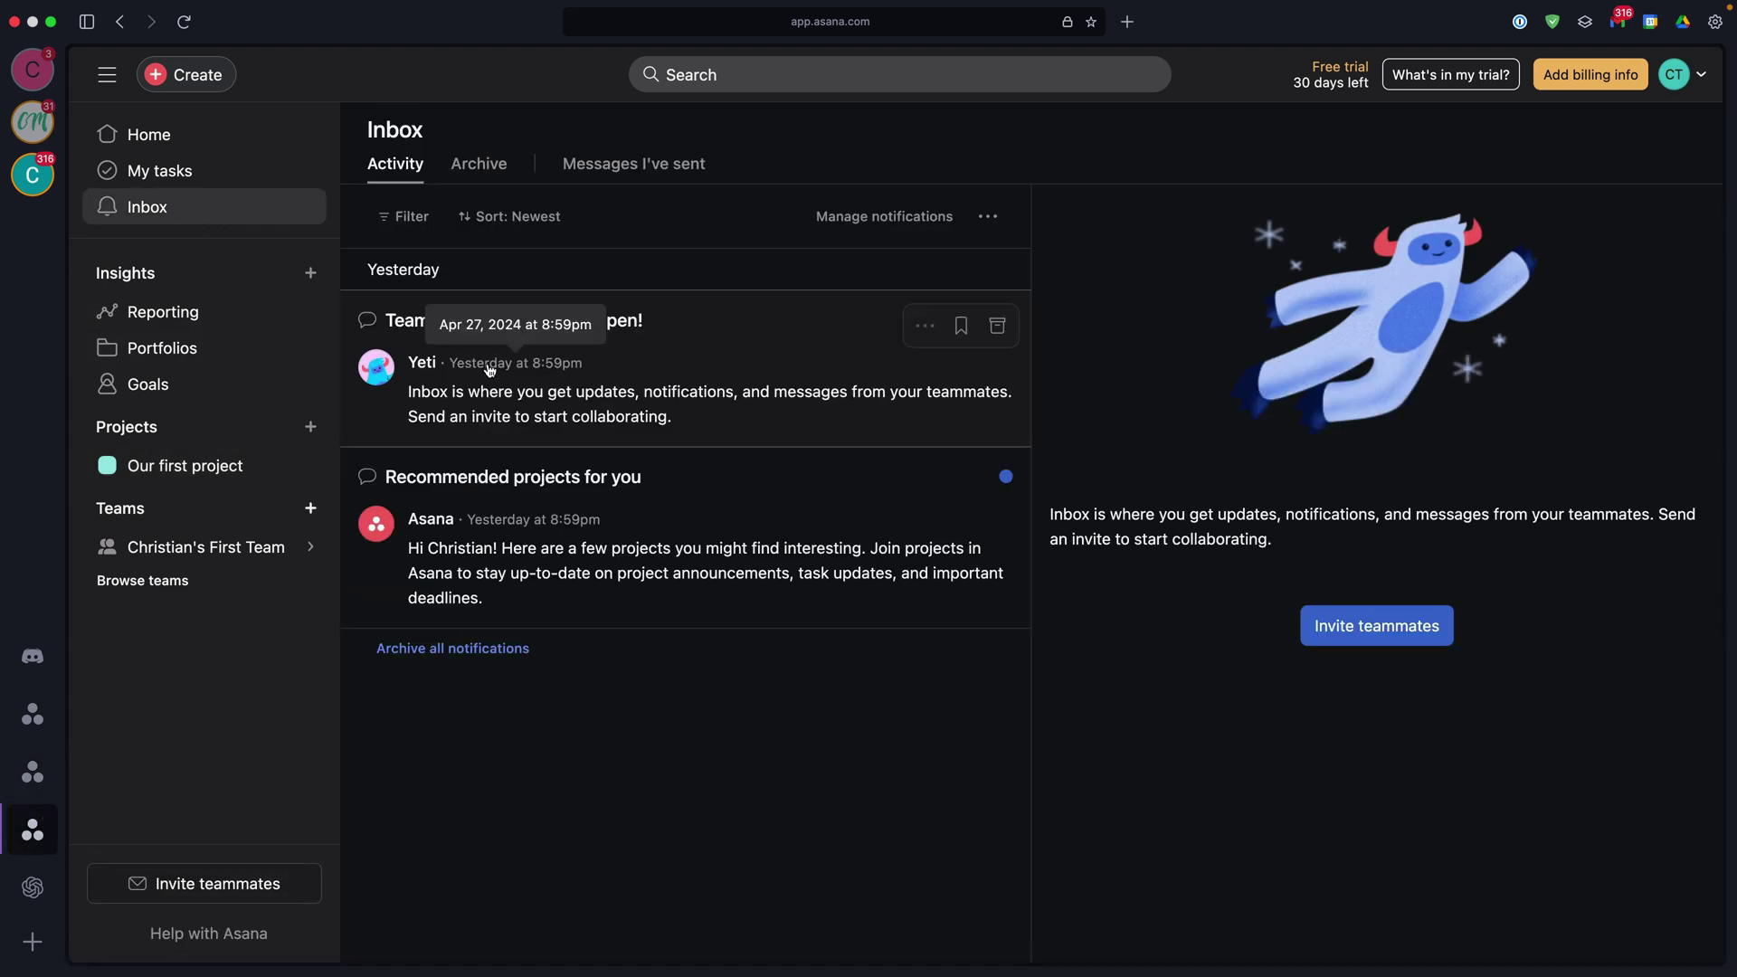
{"action": "left_click", "coordinate": [33, 714]}
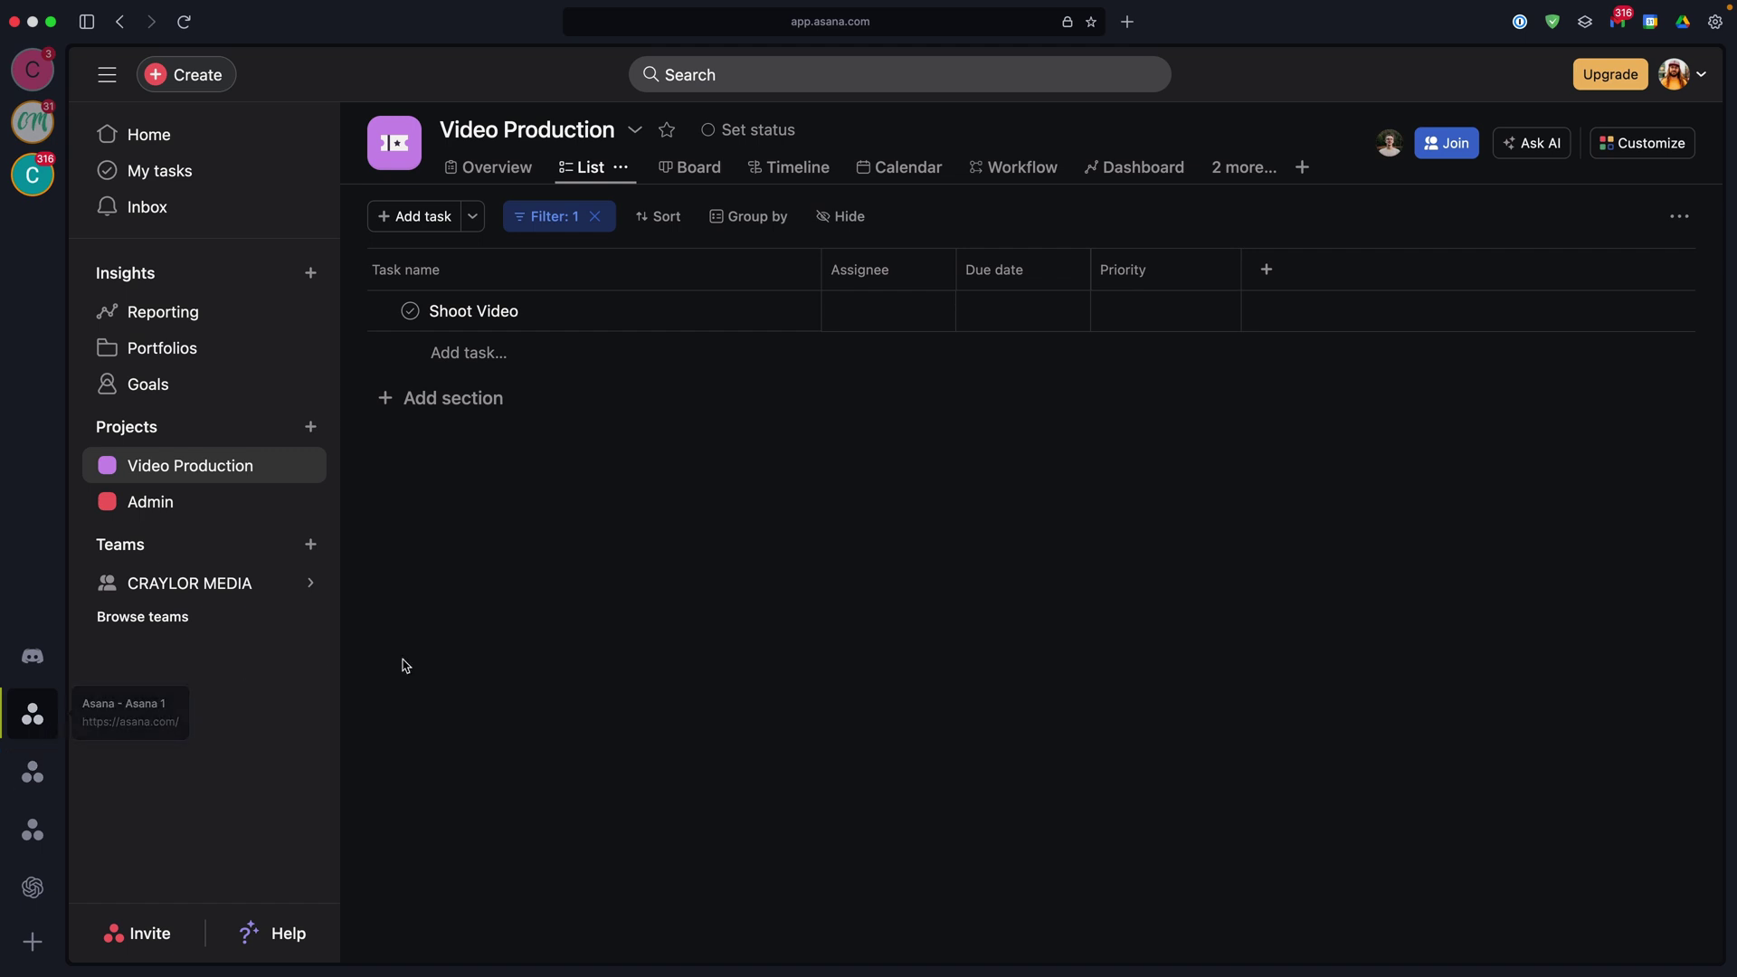
{"action": "left_click", "coordinate": [627, 315]}
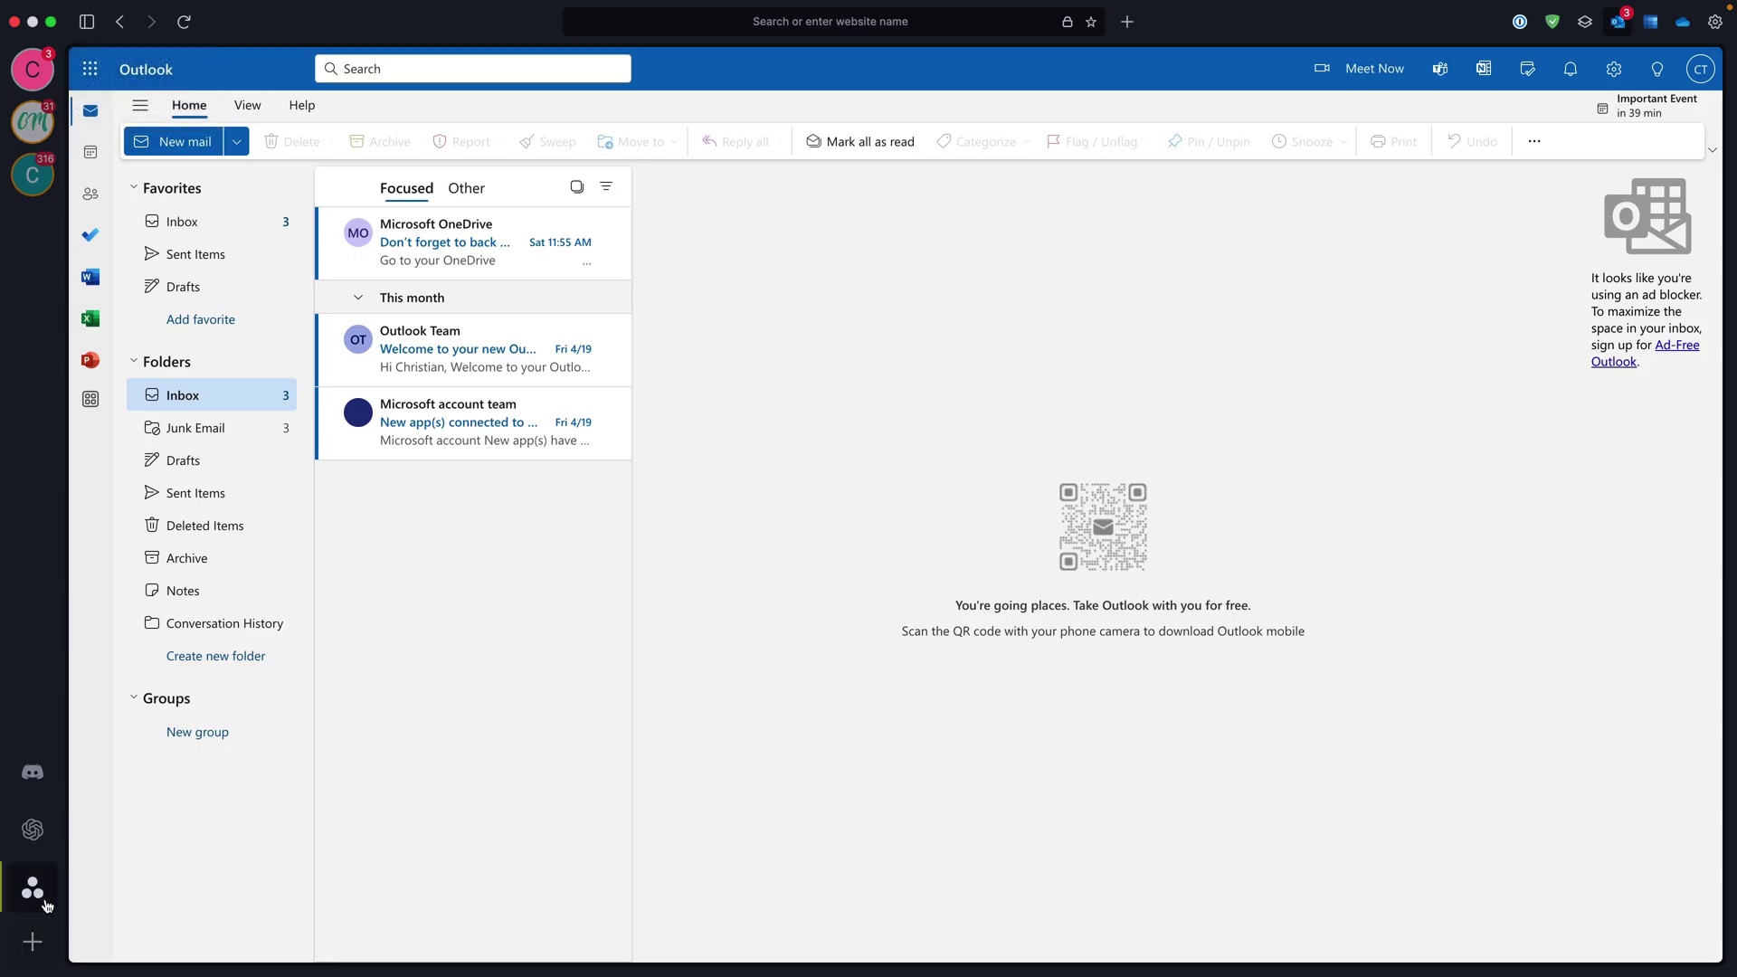
{"action": "left_click", "coordinate": [46, 905]}
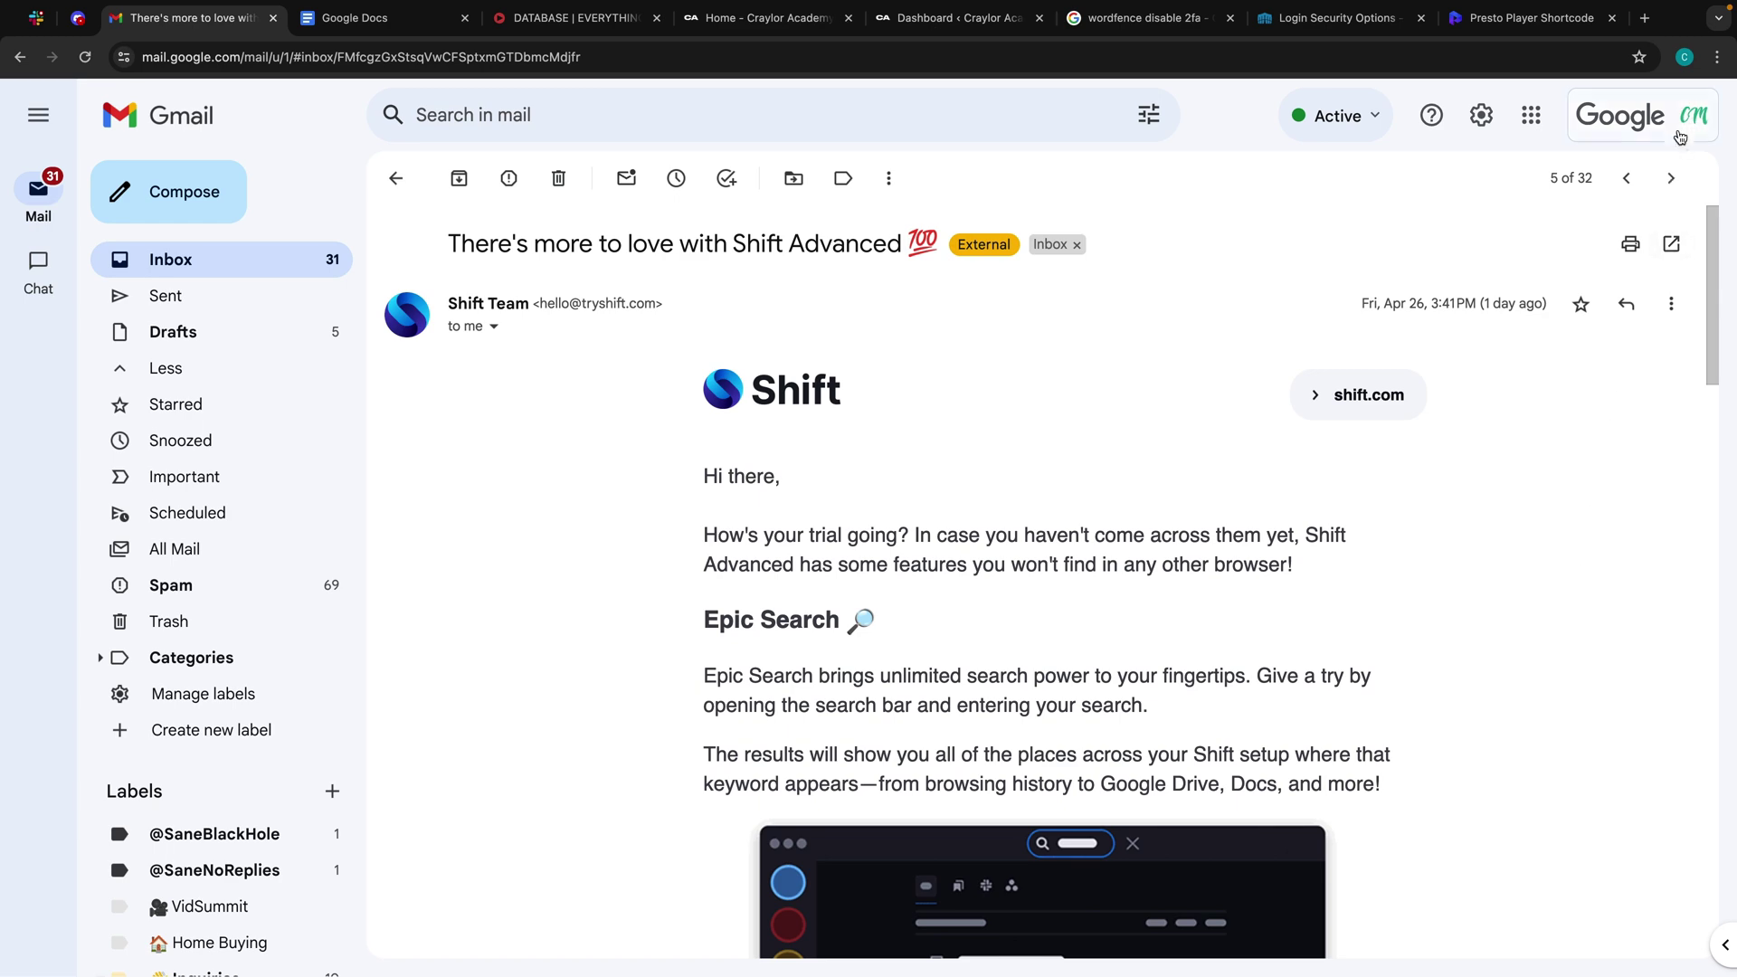
- Open Google Docs as the Craylor Media account via the C T account's Gmail
{"action": "left_click", "coordinate": [1681, 136]}
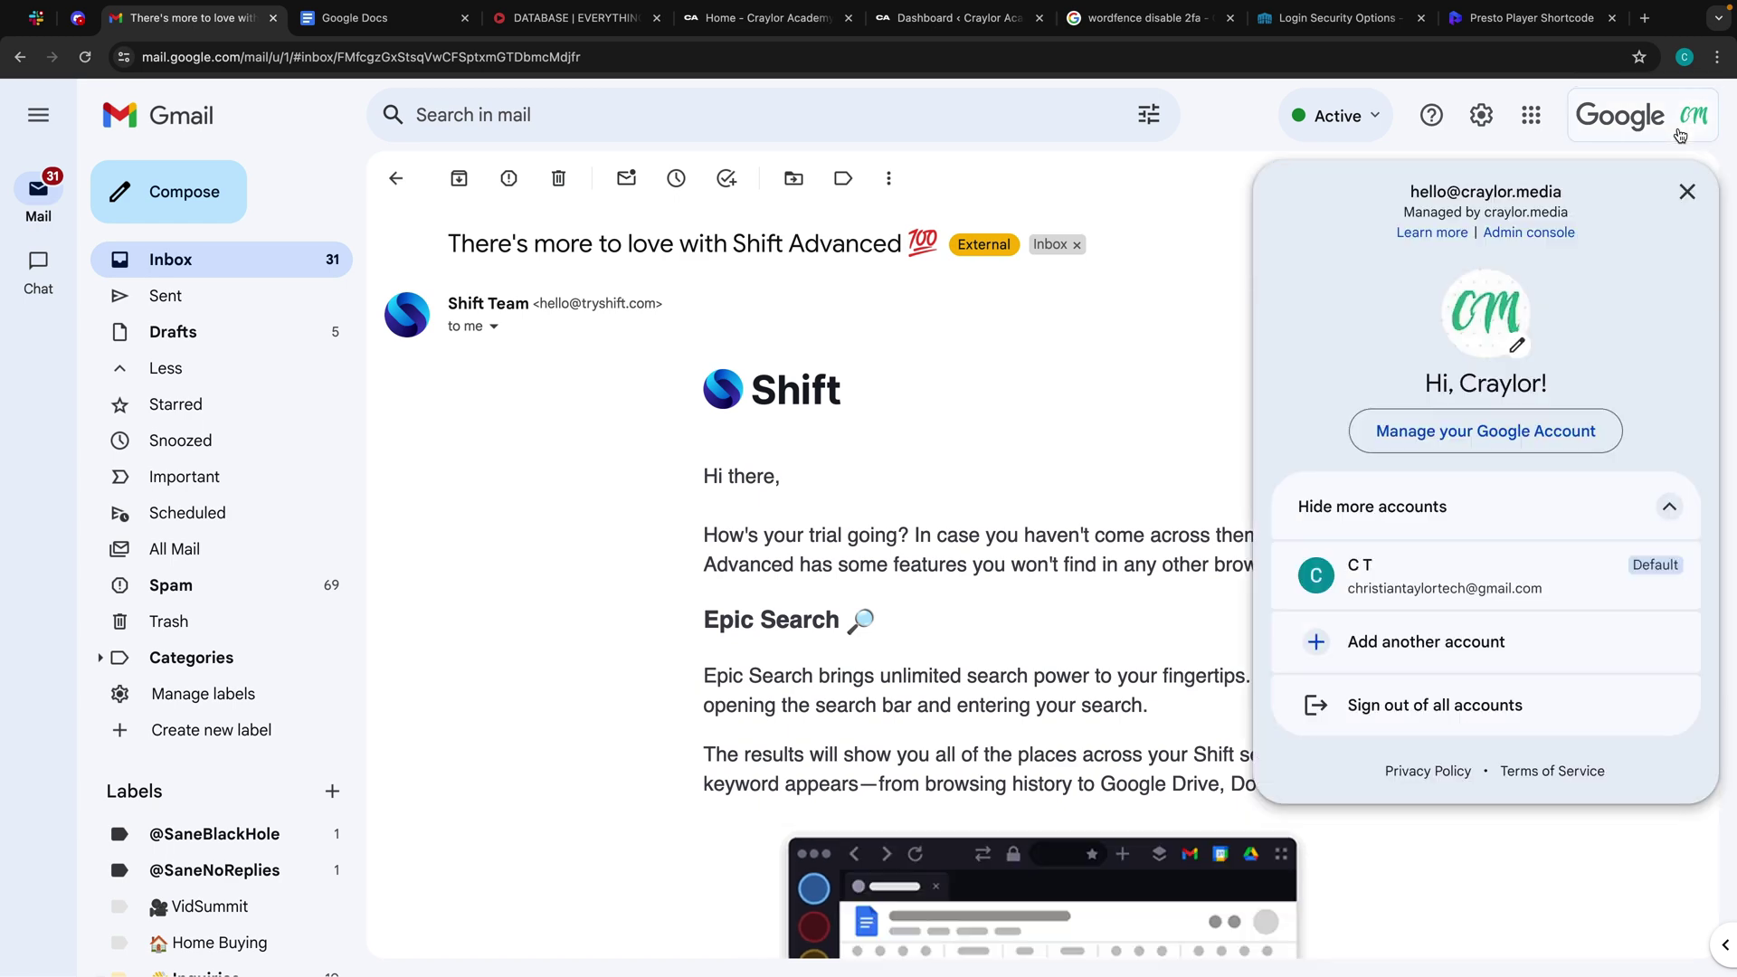
{"action": "left_click", "coordinate": [1412, 570]}
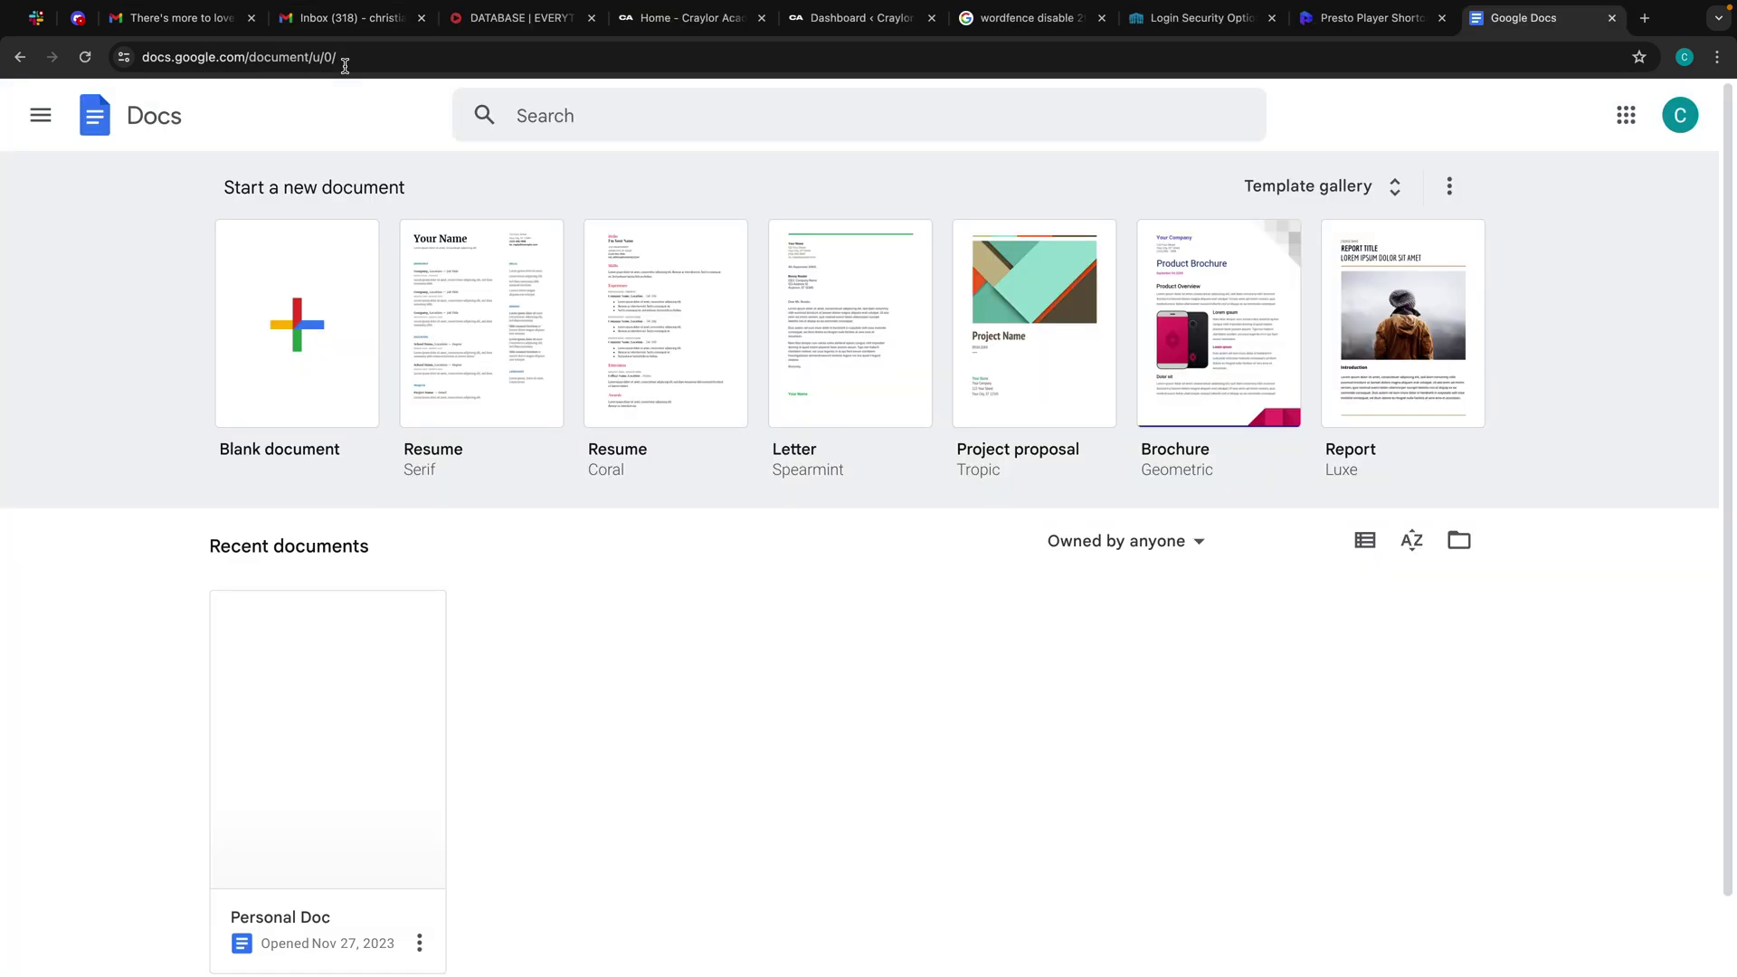
{"action": "left_click", "coordinate": [1684, 134]}
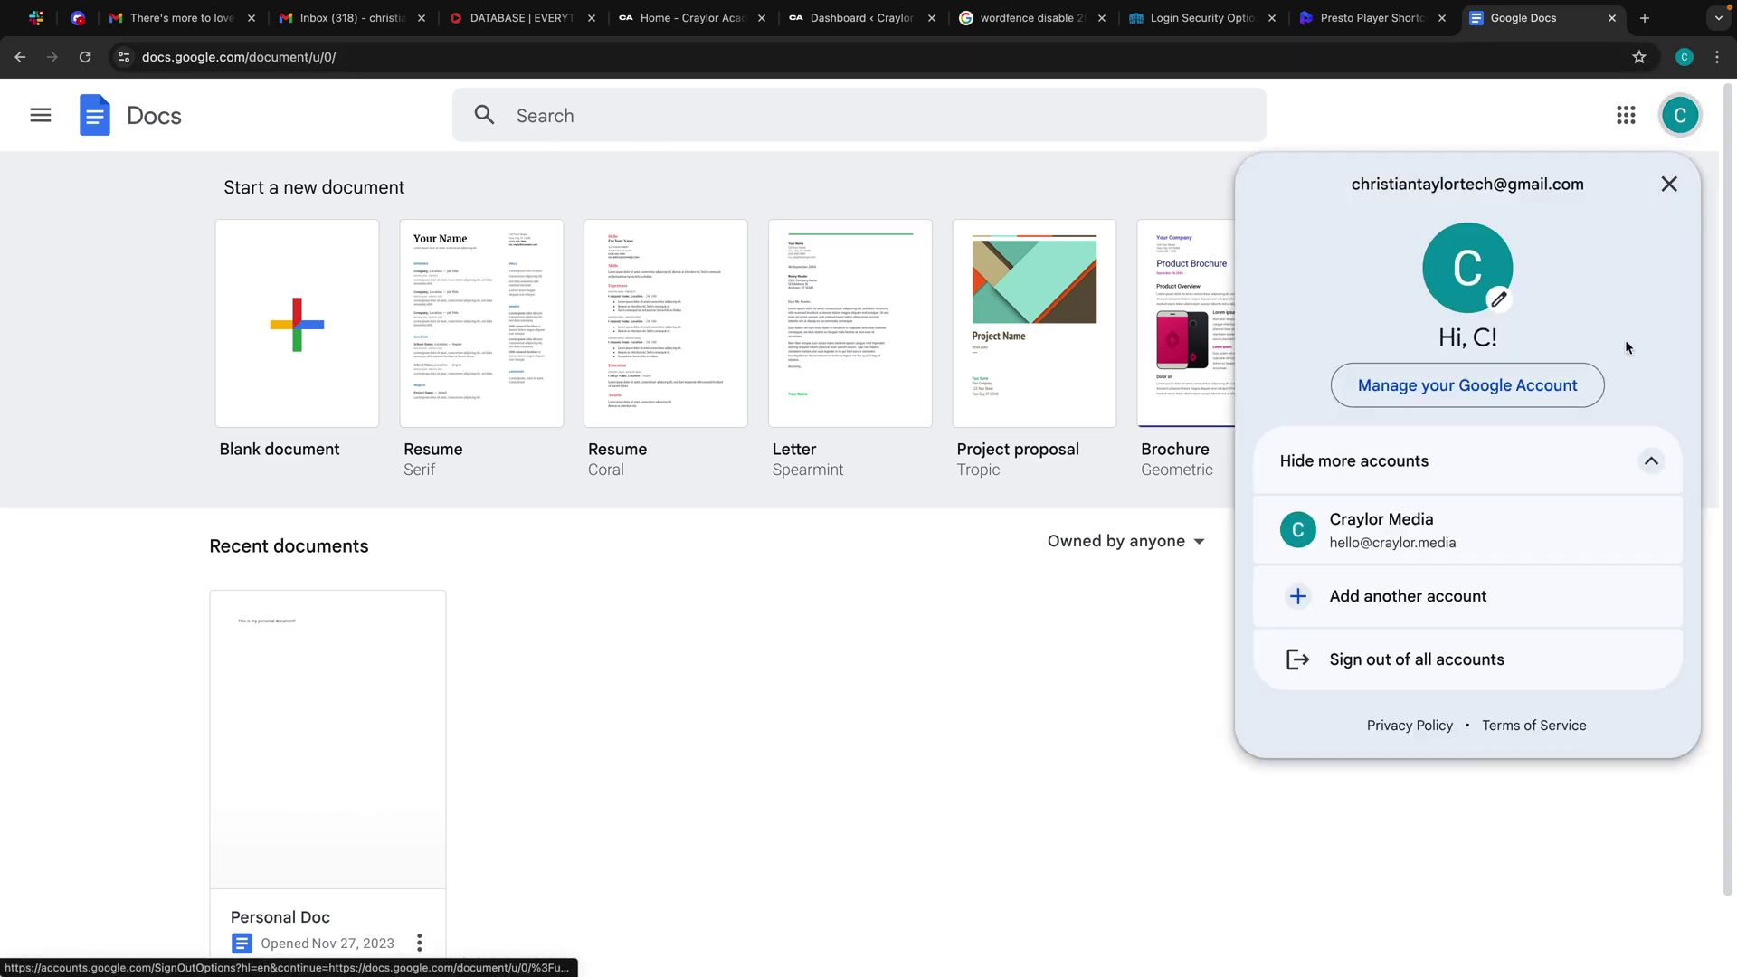
{"action": "left_click", "coordinate": [1569, 522]}
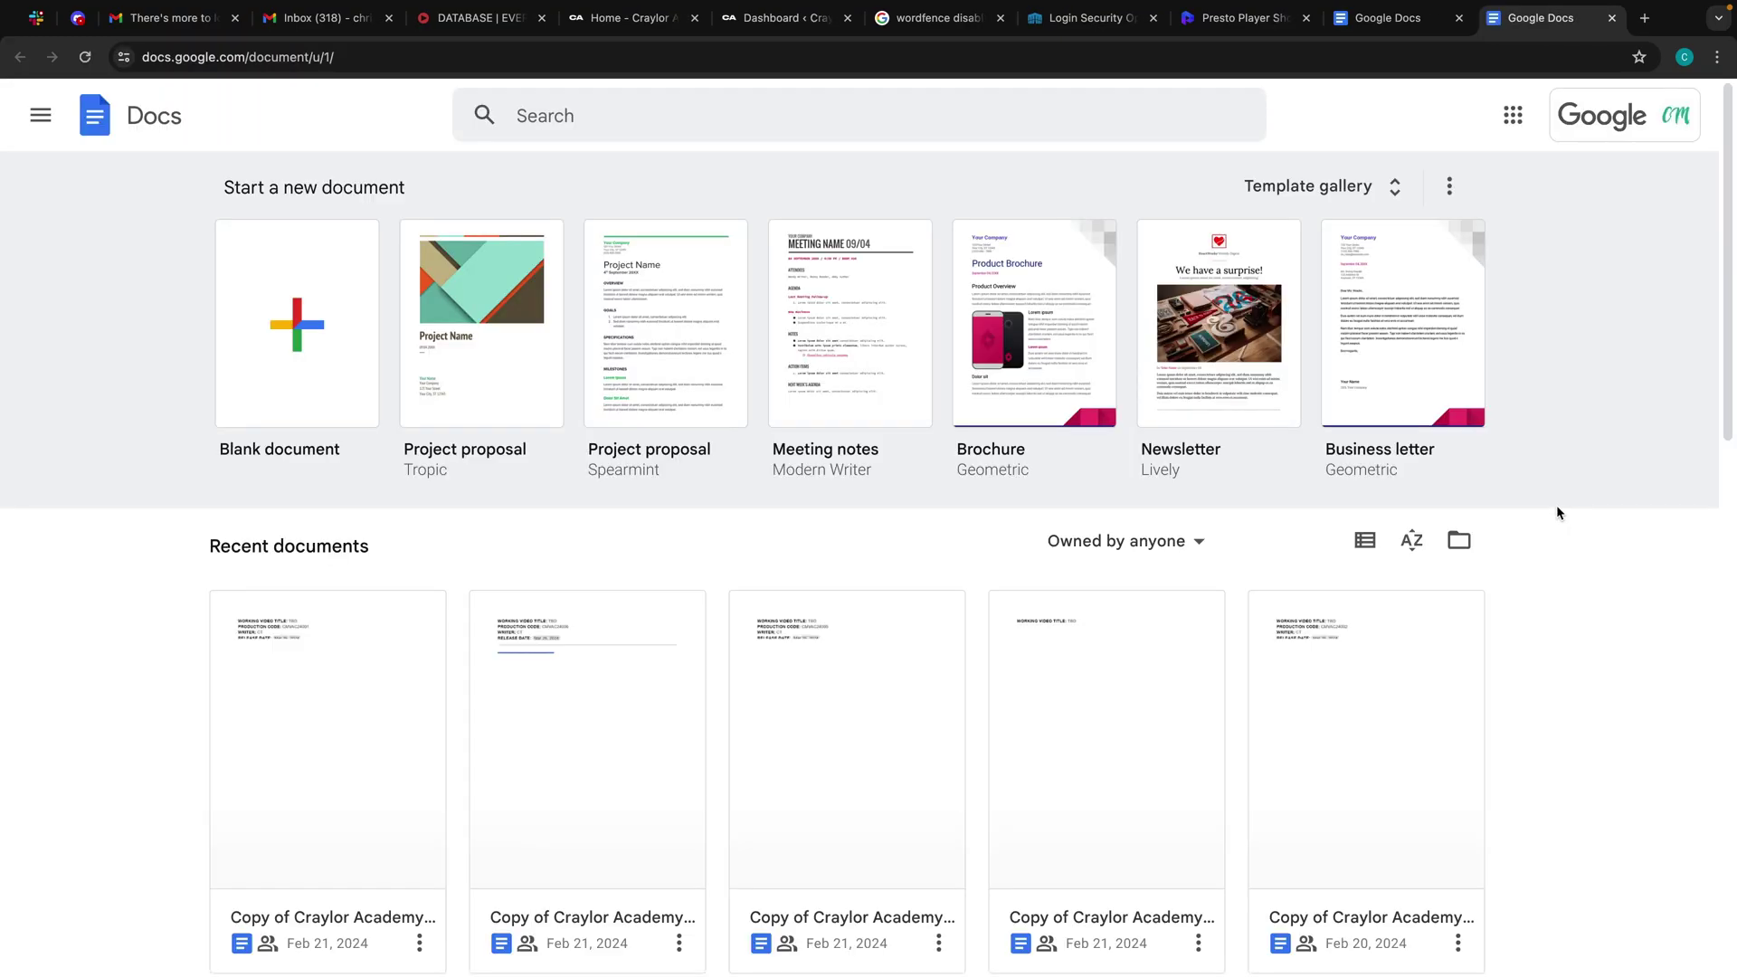
- Name the Google Docs app 'Secondary' and add its shortcut to the first workspace
{"action": "type", "text": "Secondary"}
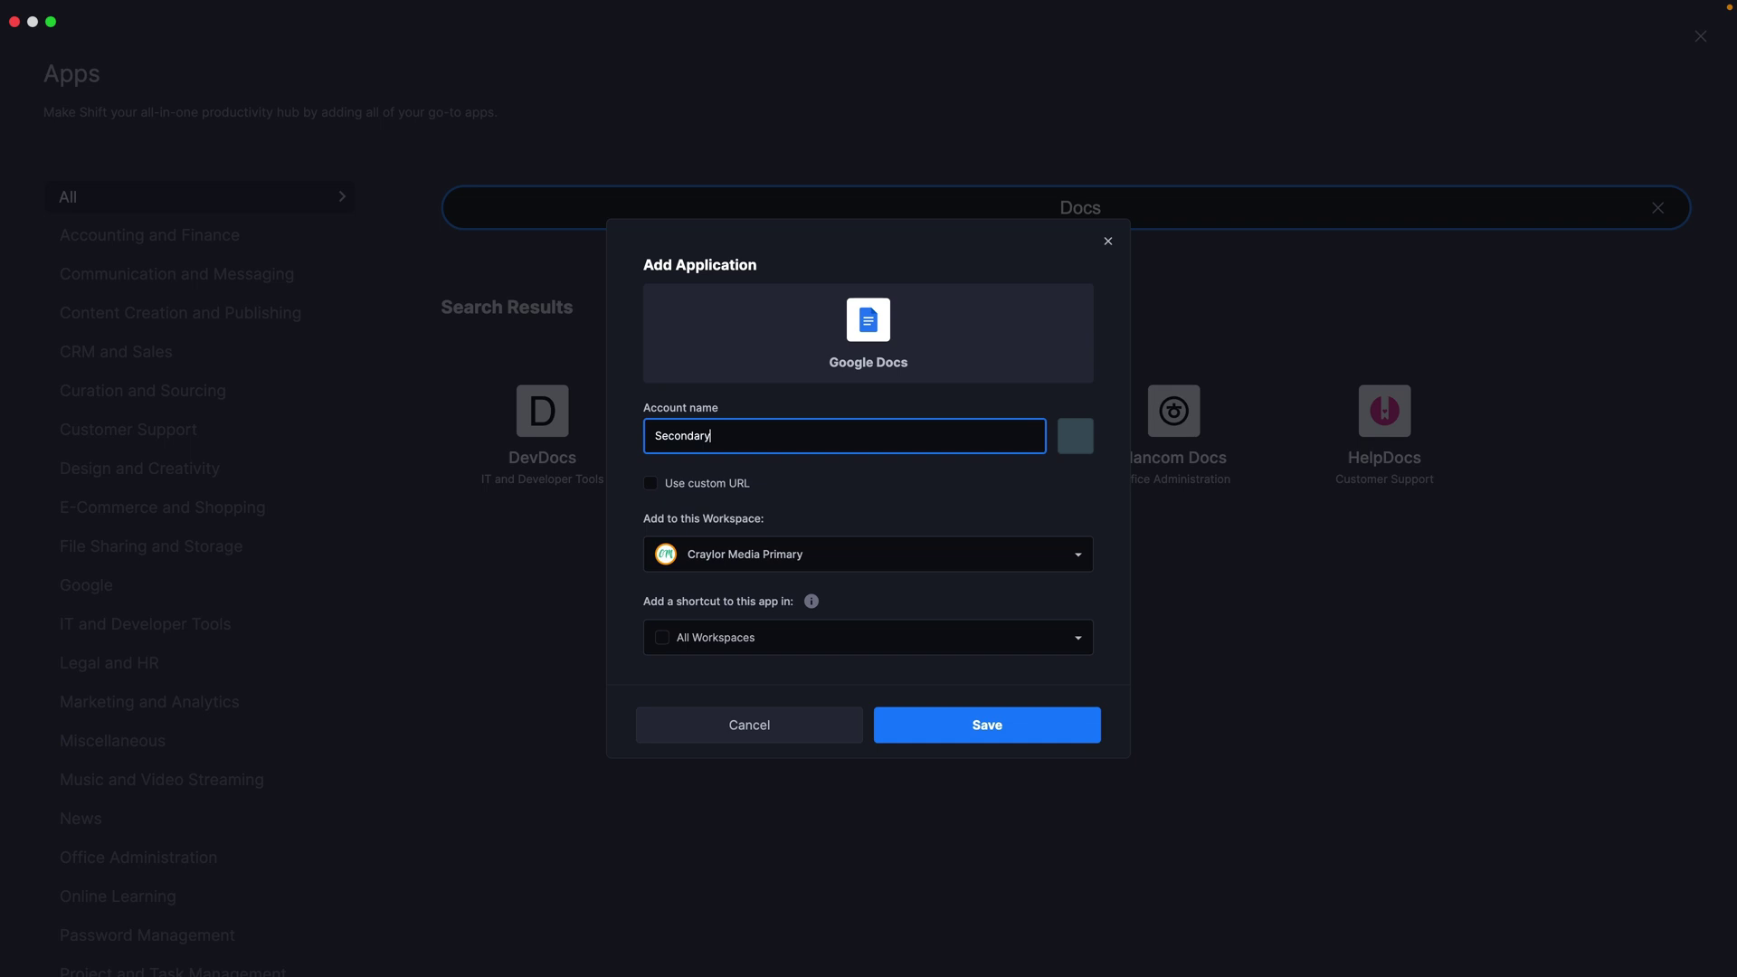
{"action": "left_click", "coordinate": [1014, 638]}
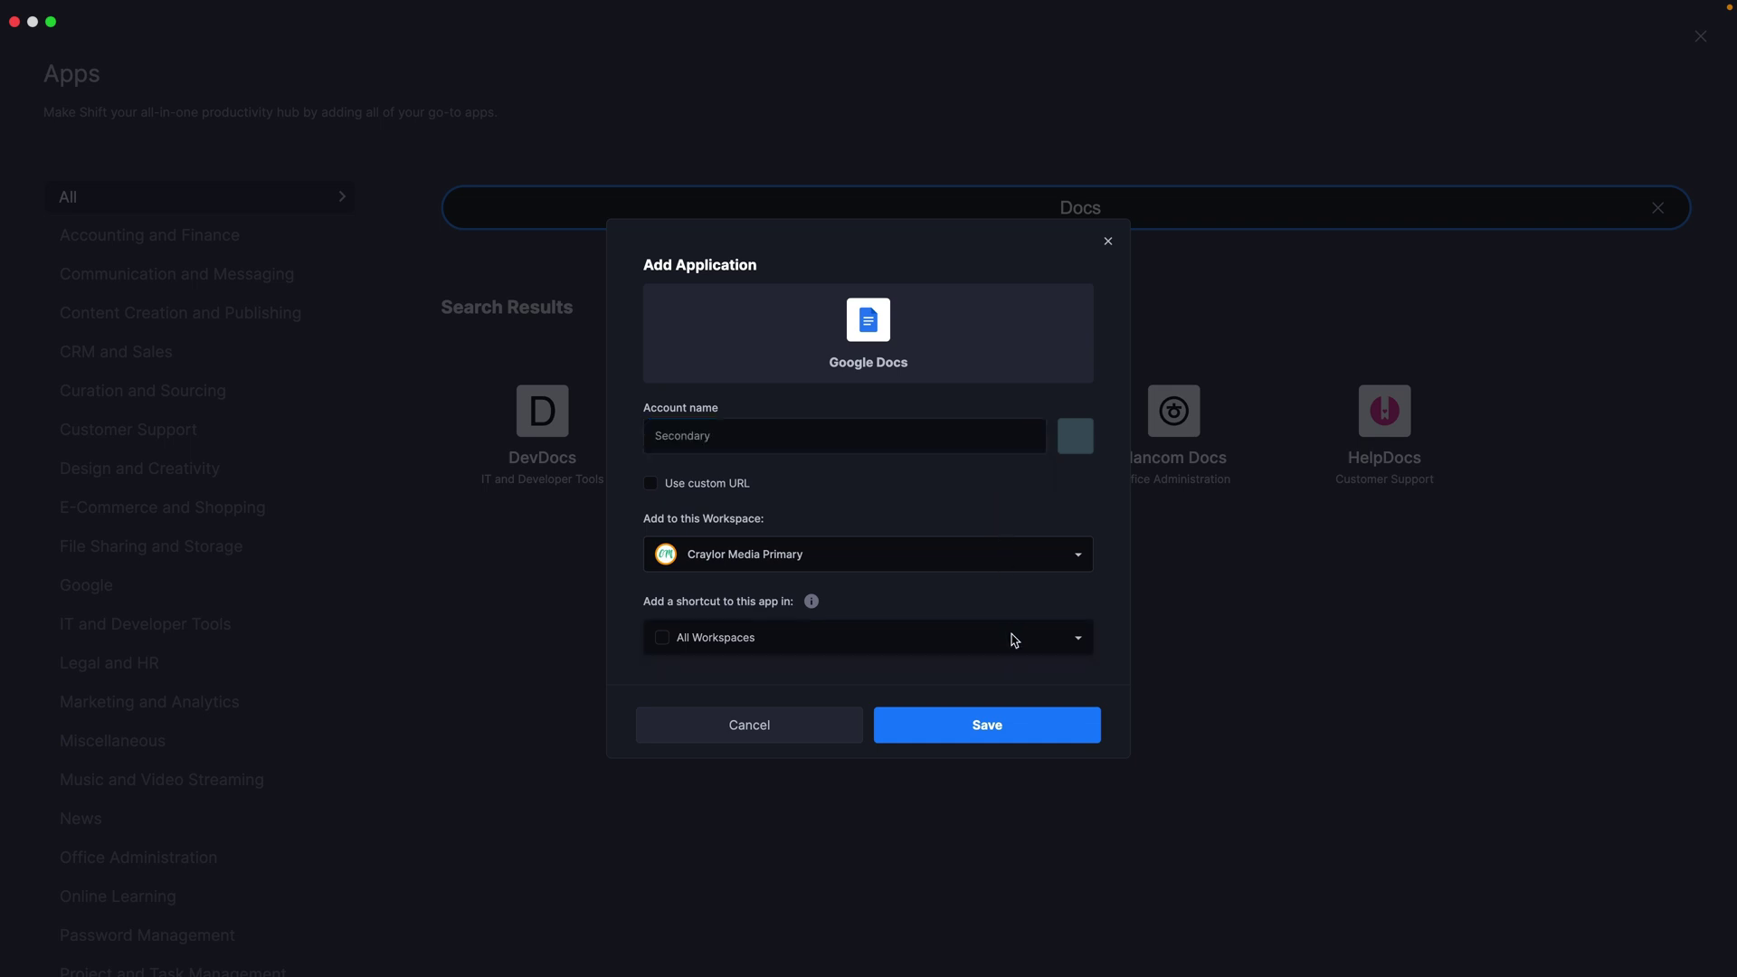
{"action": "left_click", "coordinate": [892, 685]}
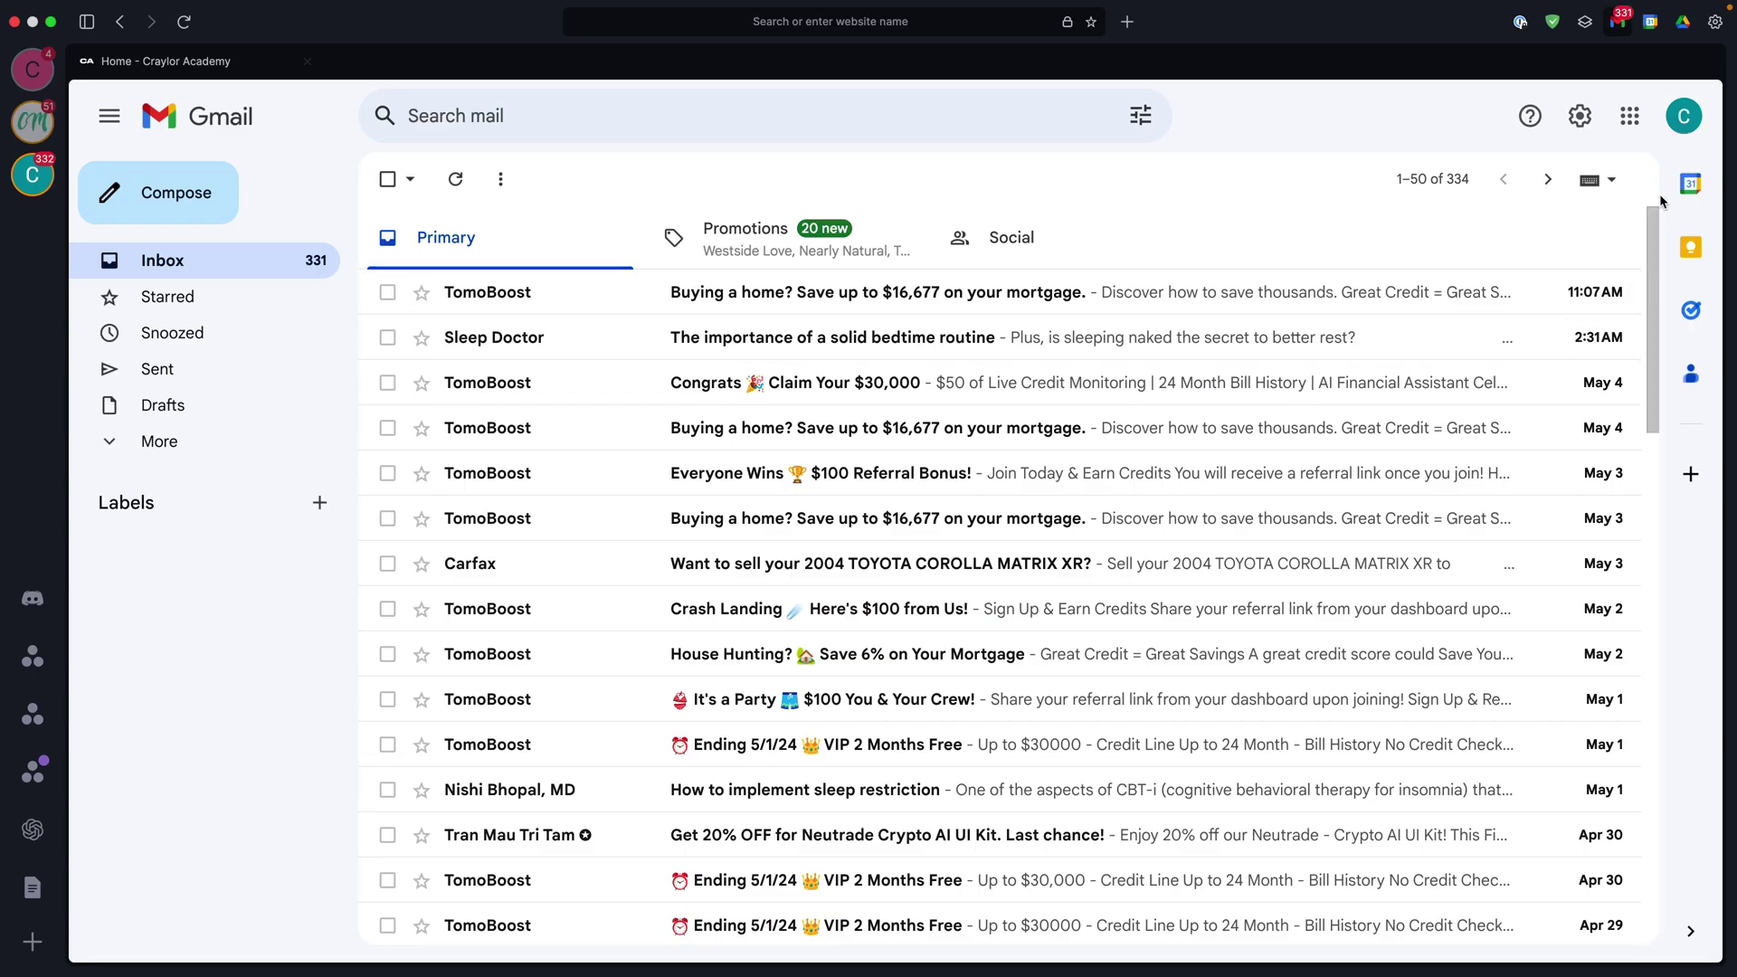
- Open the Secondary Docs app, confirm its Craylor Media account, and close the account panel
{"action": "left_click", "coordinate": [1685, 116]}
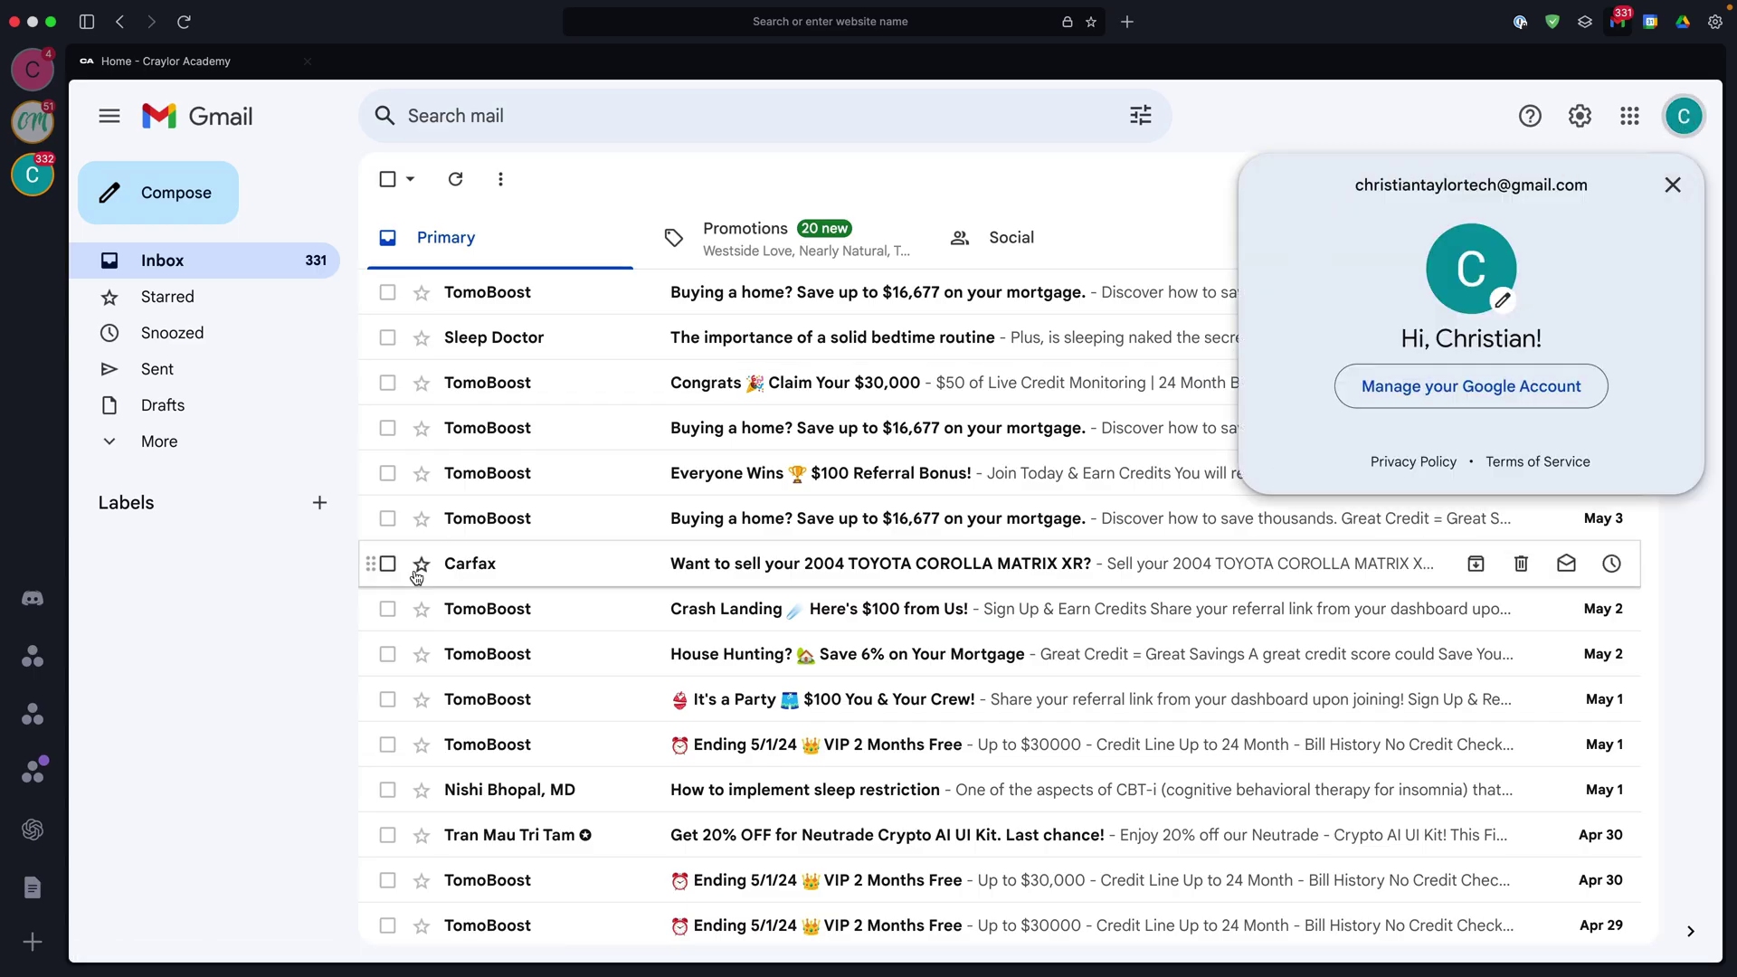
{"action": "left_click", "coordinate": [63, 891]}
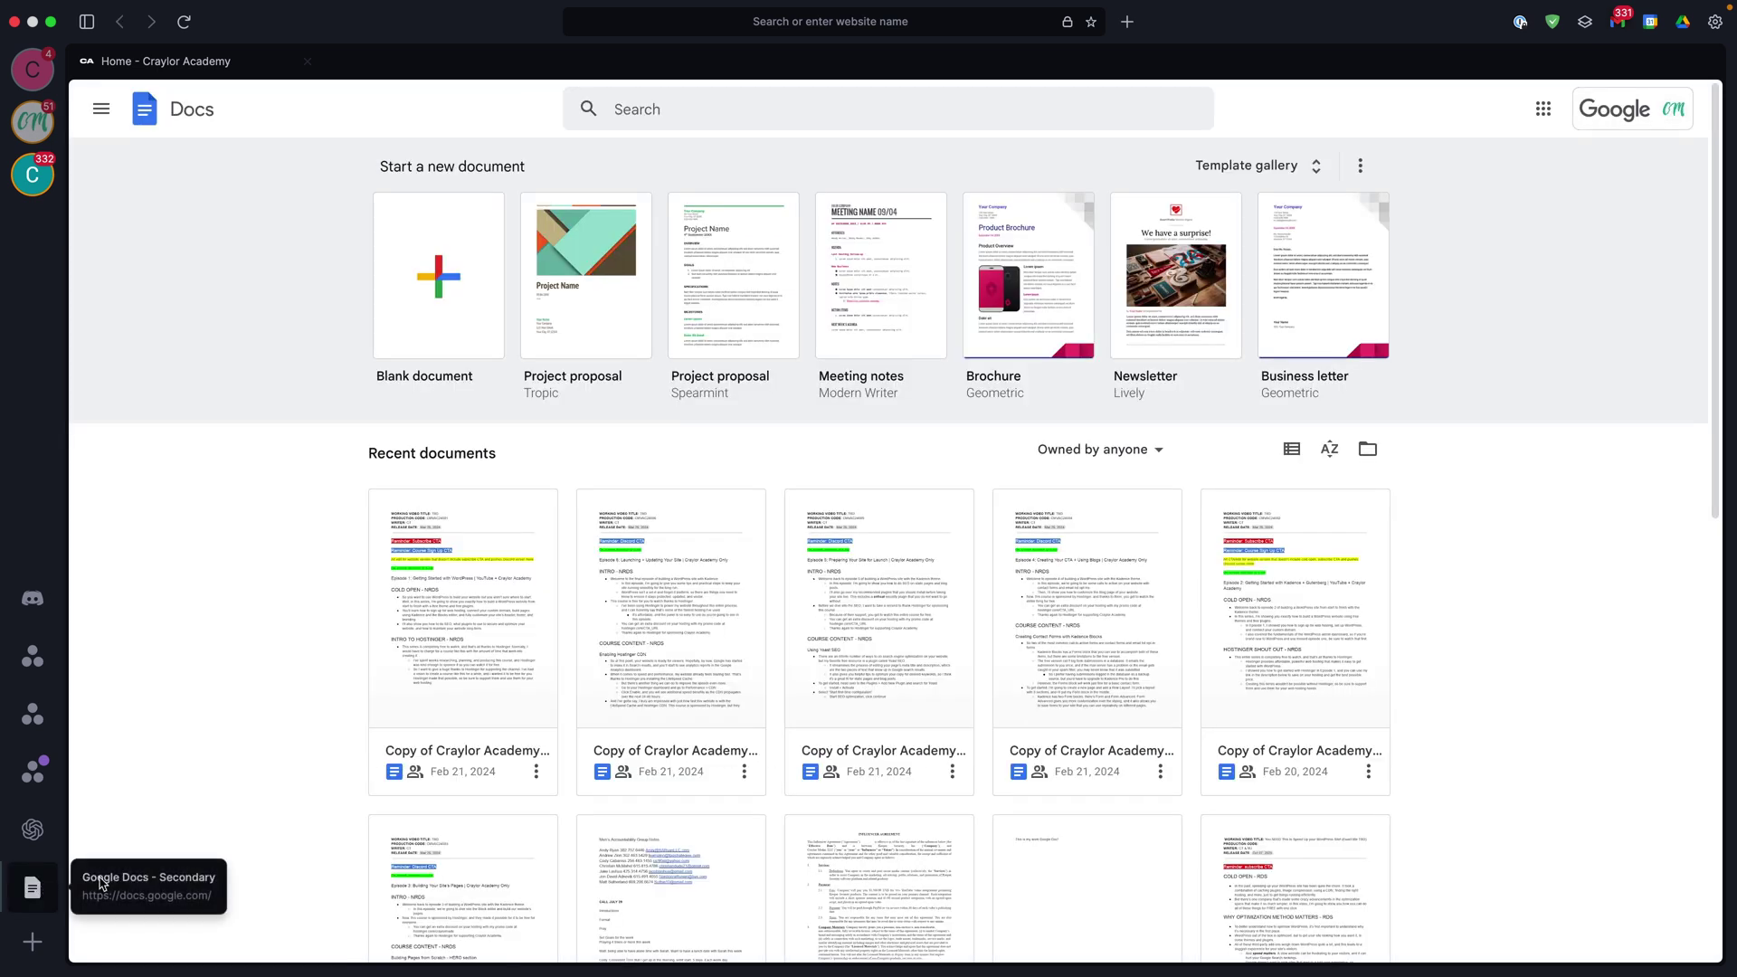
{"action": "left_click", "coordinate": [1628, 118]}
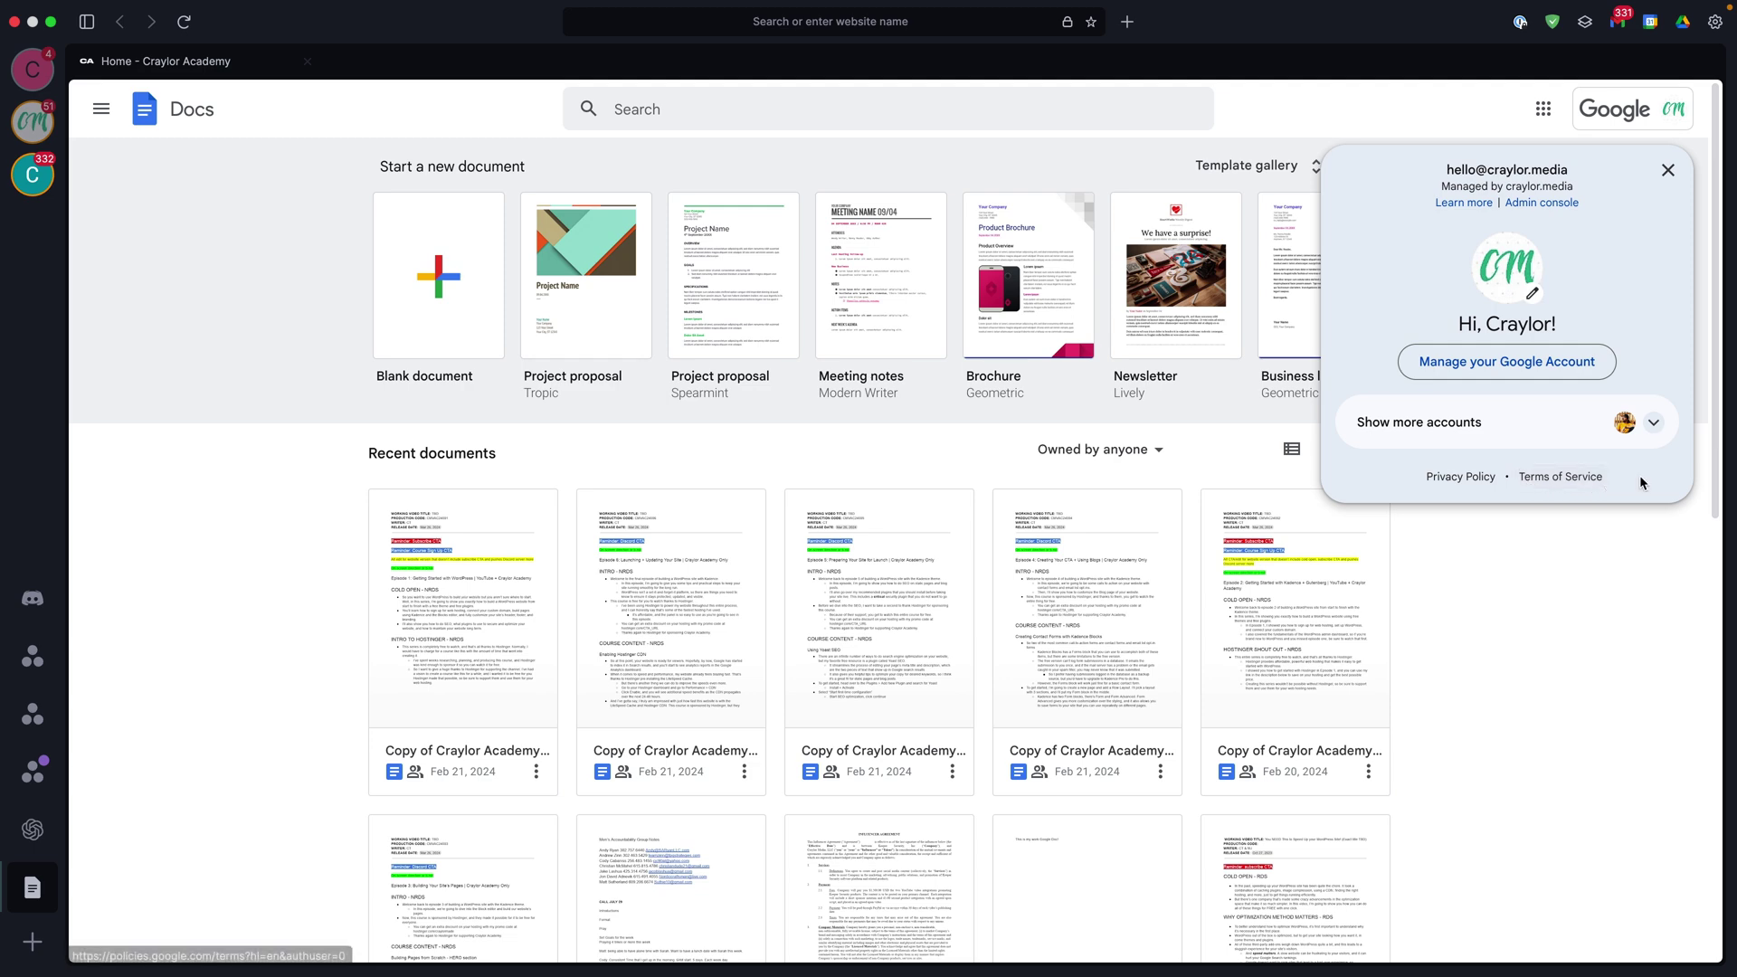
{"action": "left_click", "coordinate": [1658, 570]}
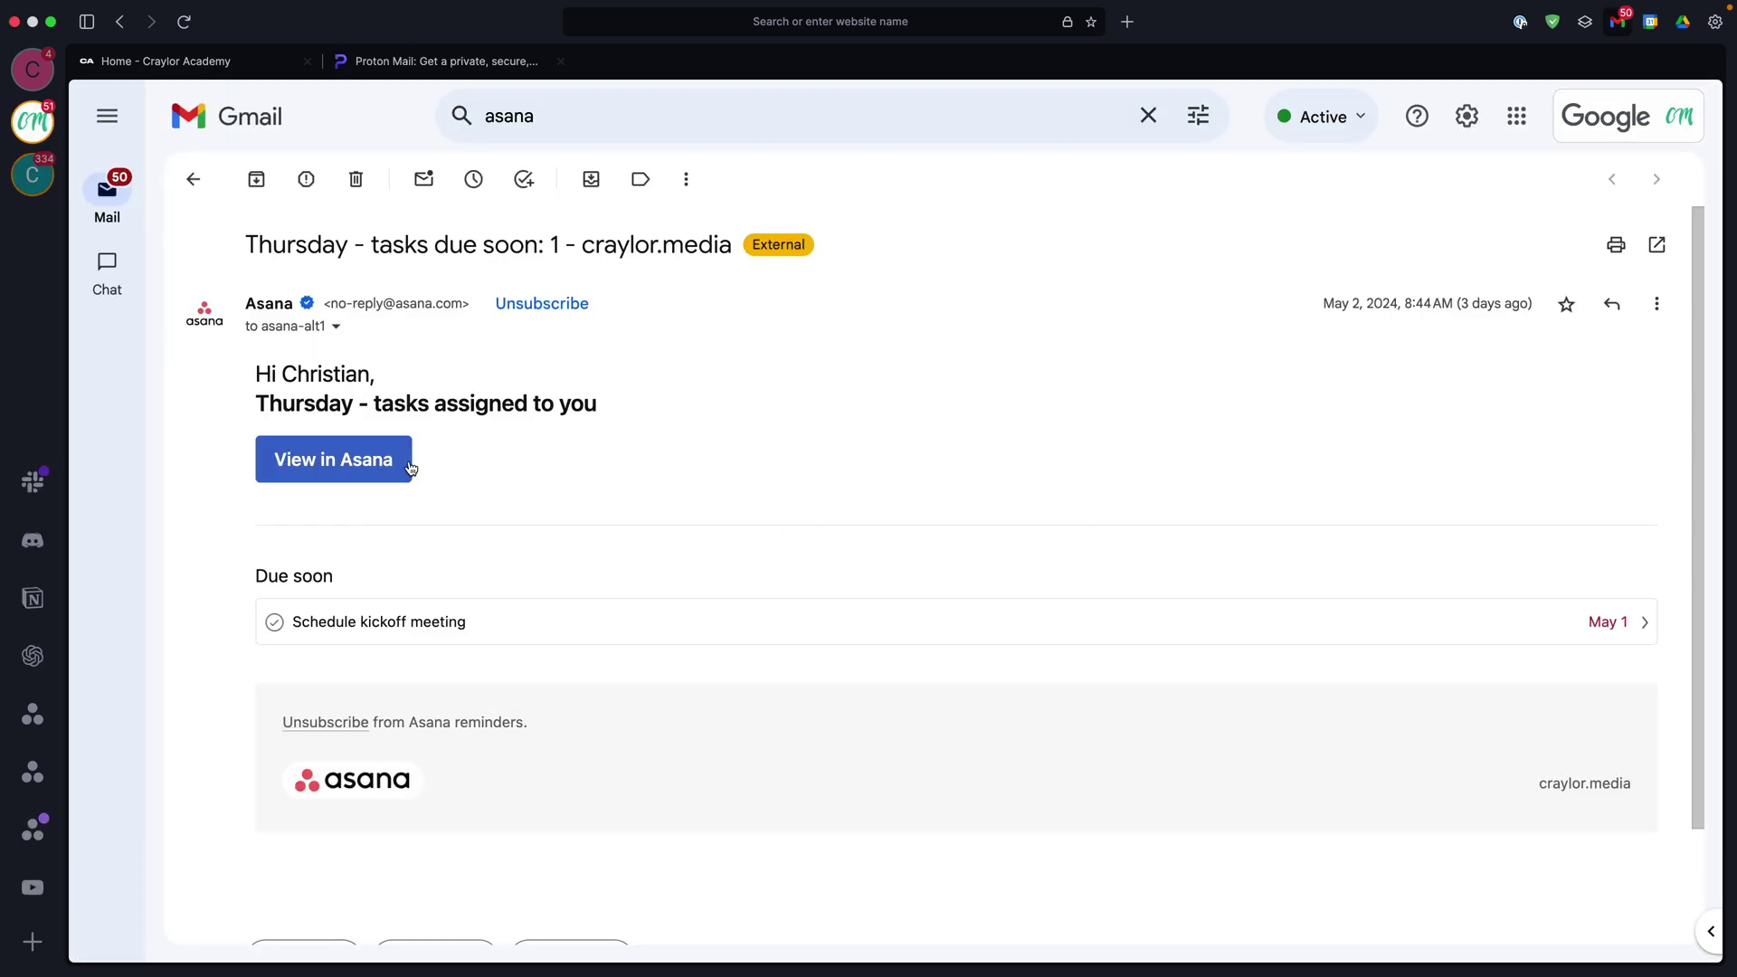
- Open the Schedule kickoff meeting task in Asana, then search for Elon Musk
{"action": "left_click", "coordinate": [410, 467]}
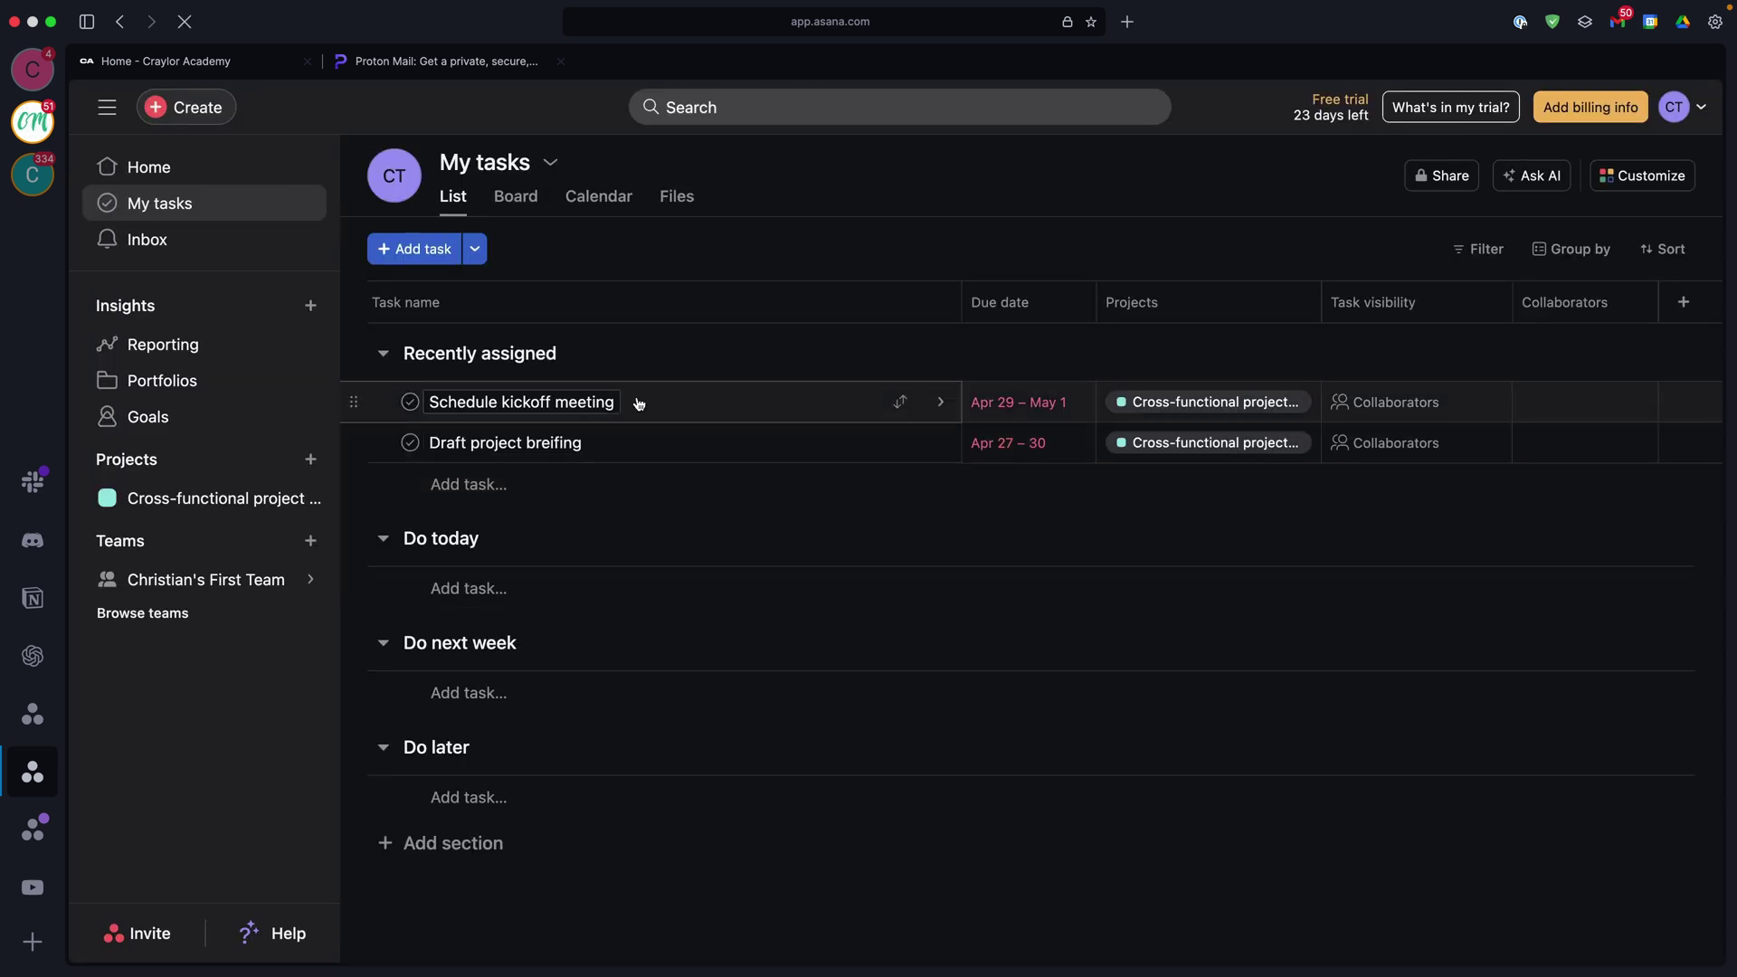
{"action": "left_click", "coordinate": [639, 404]}
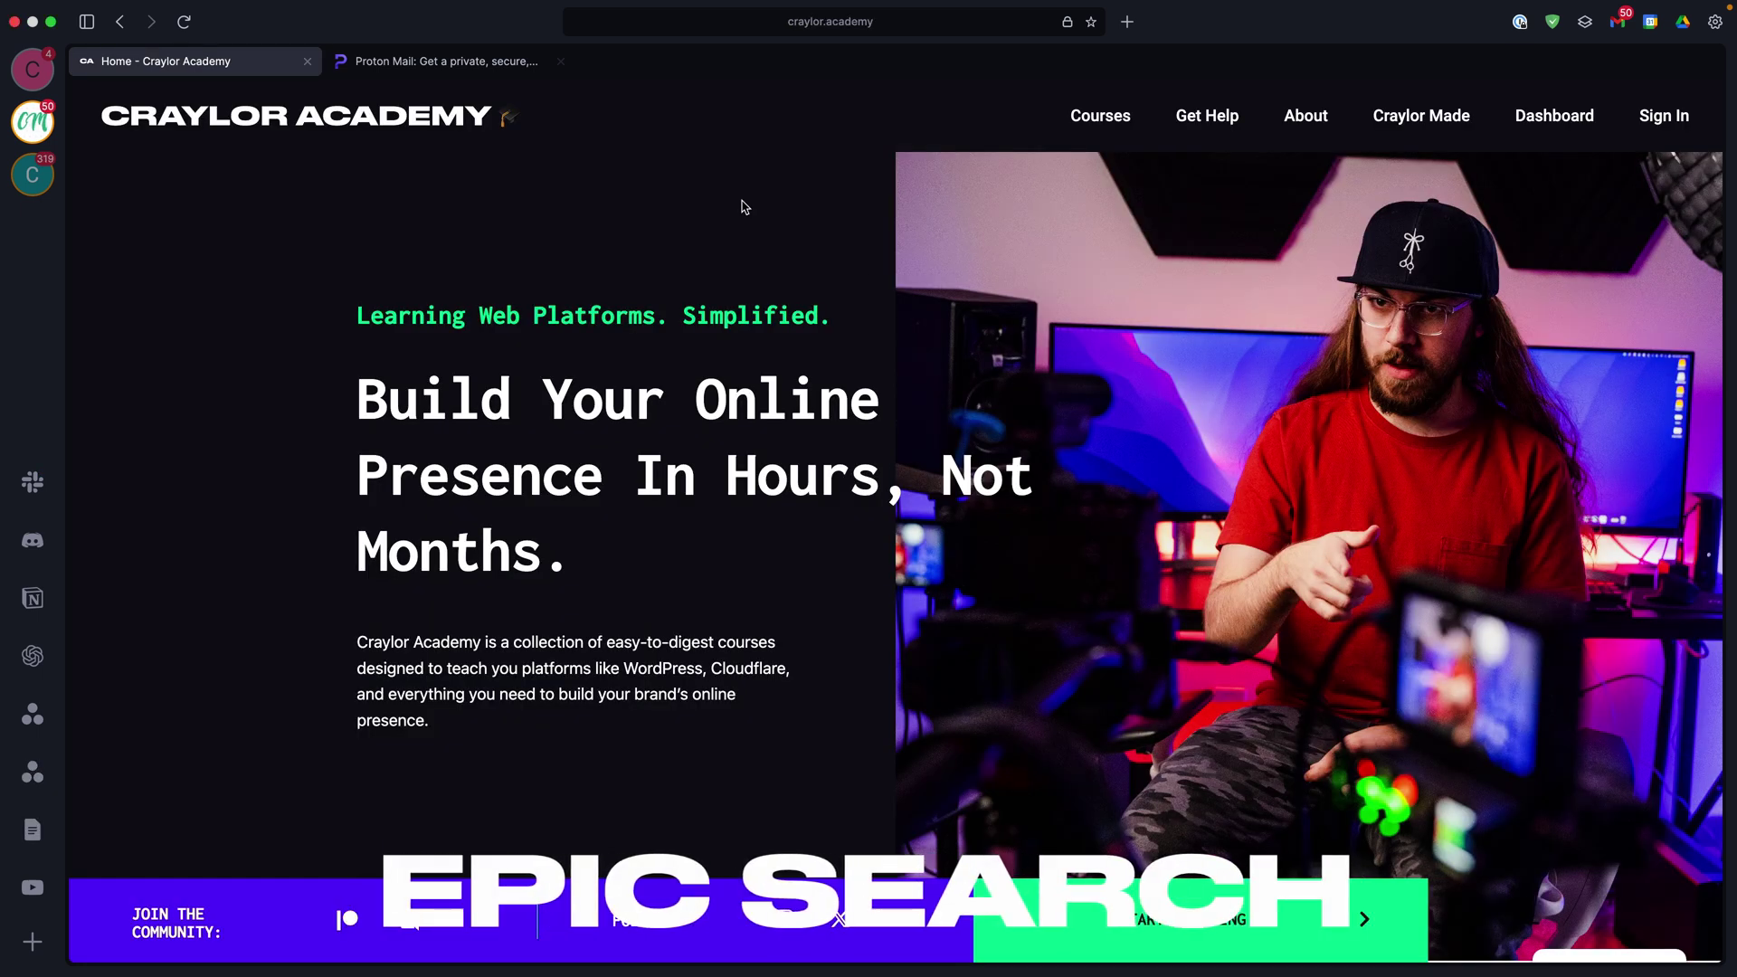
{"action": "left_click", "coordinate": [865, 28]}
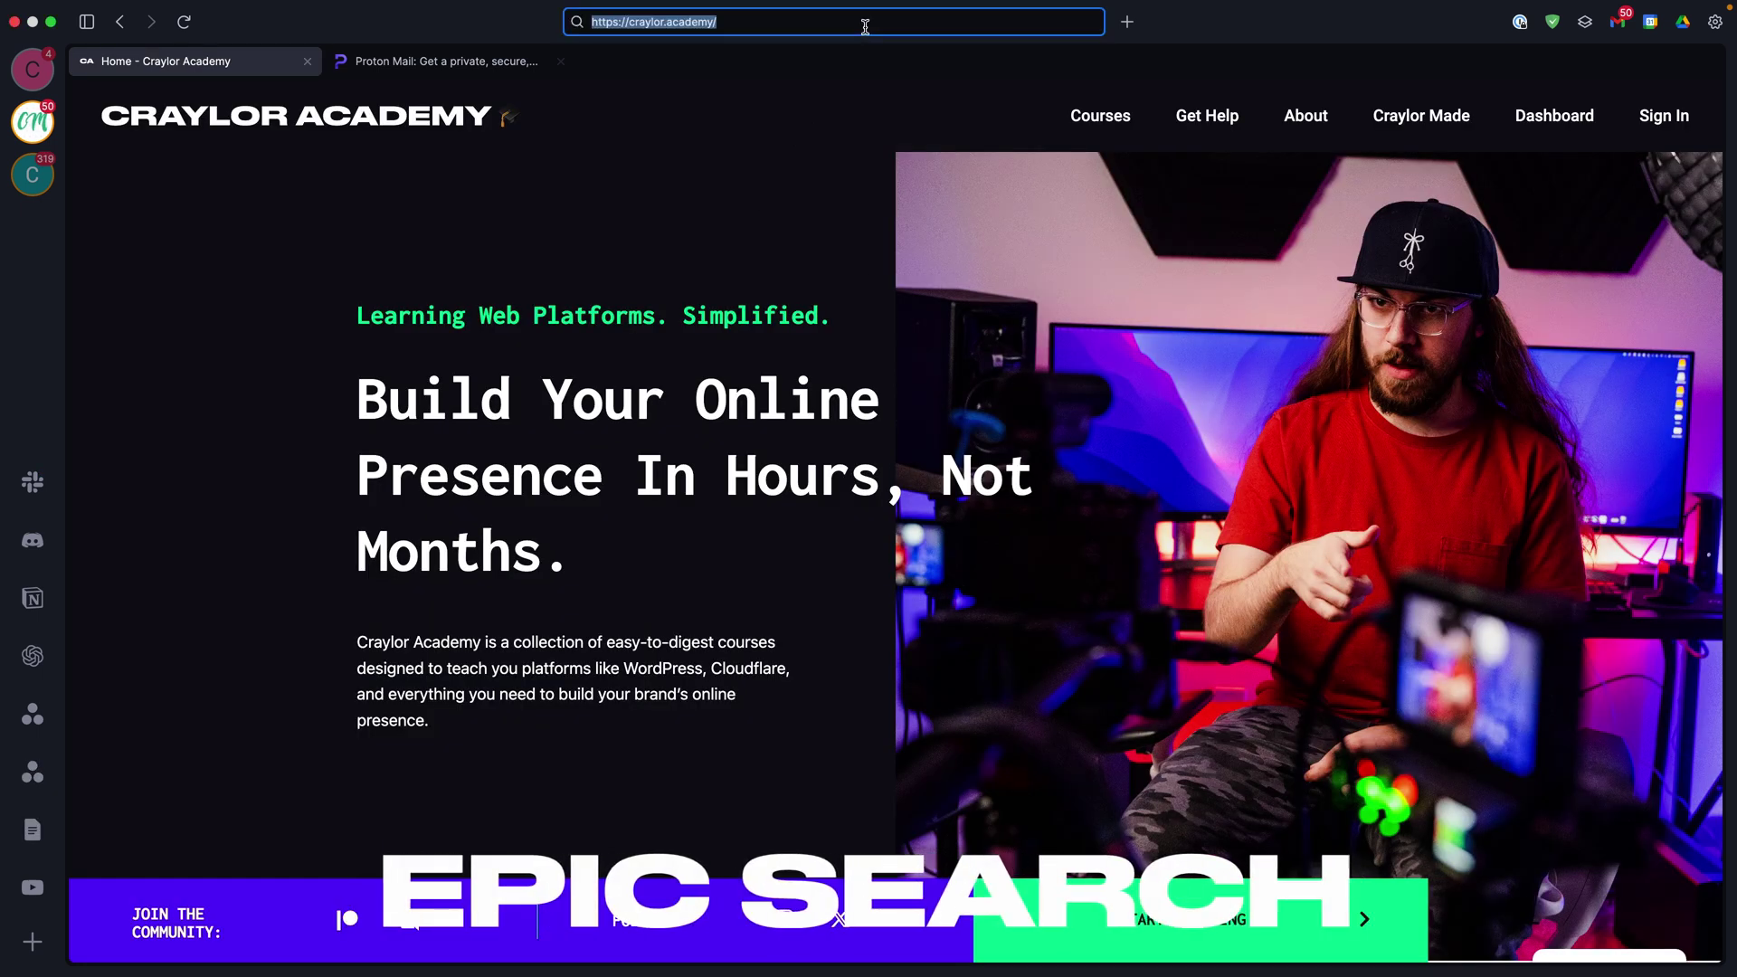
{"action": "type", "text": "Elon Musk"}
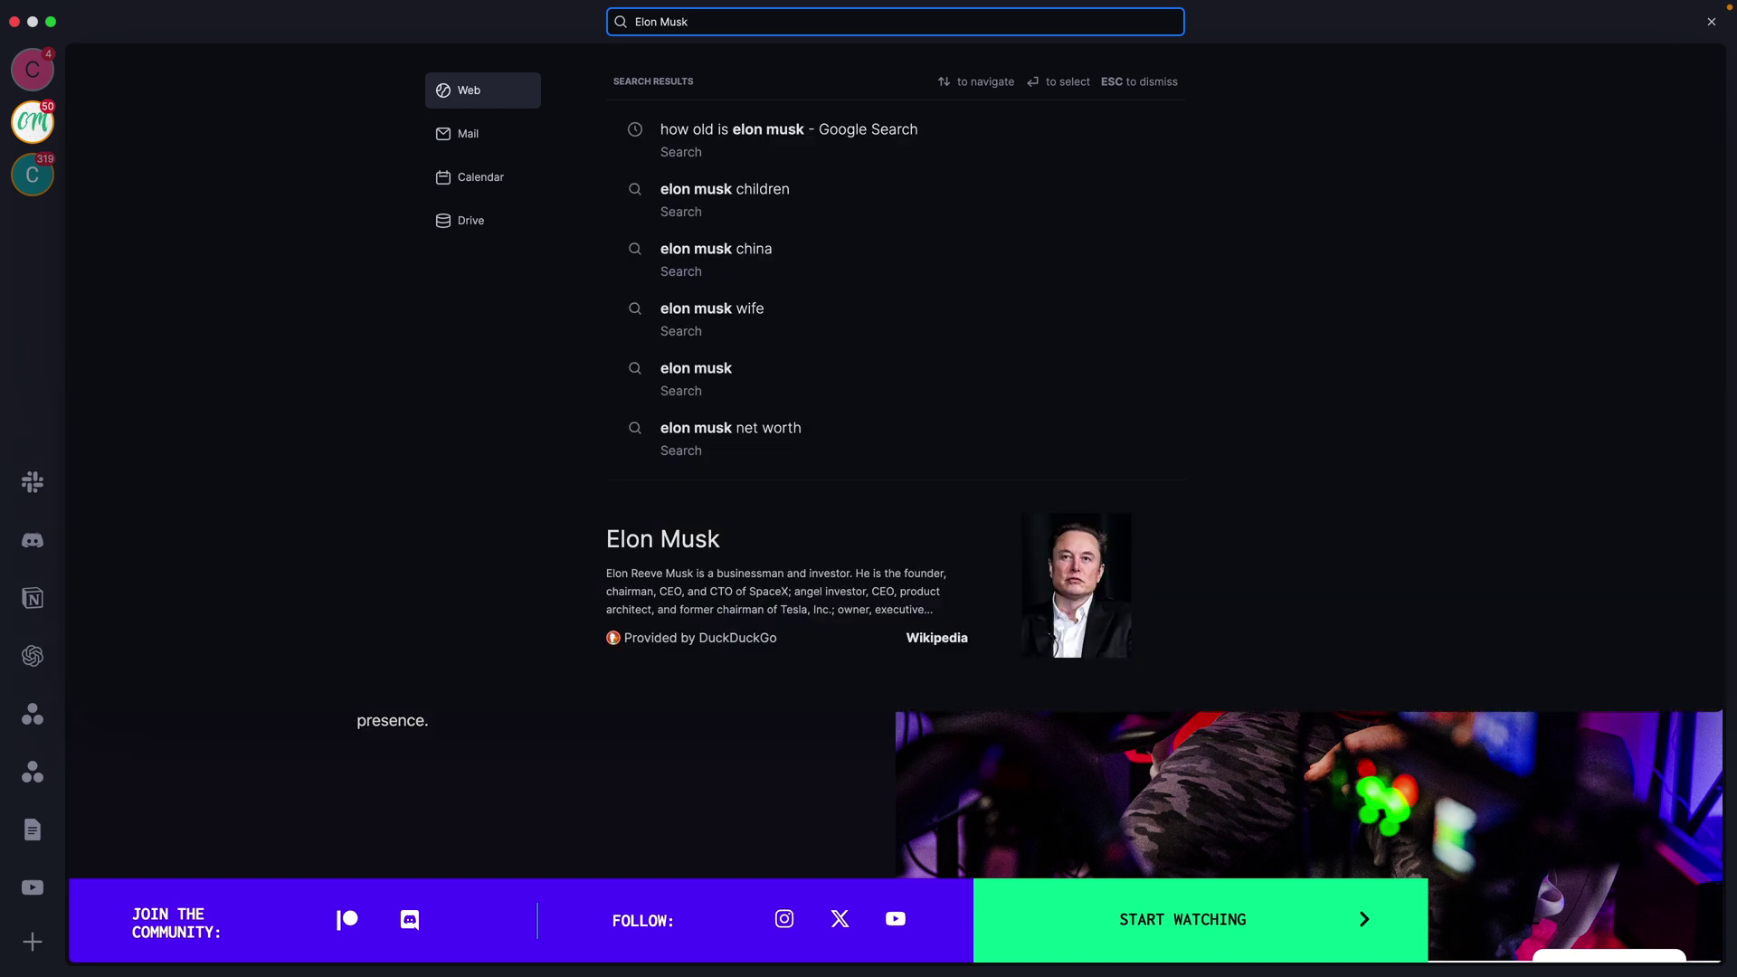
- Replace the search with RSA Conference and show only Calendar results
{"action": "key", "text": "super+a"}
{"action": "type", "text": "RSA Co"}
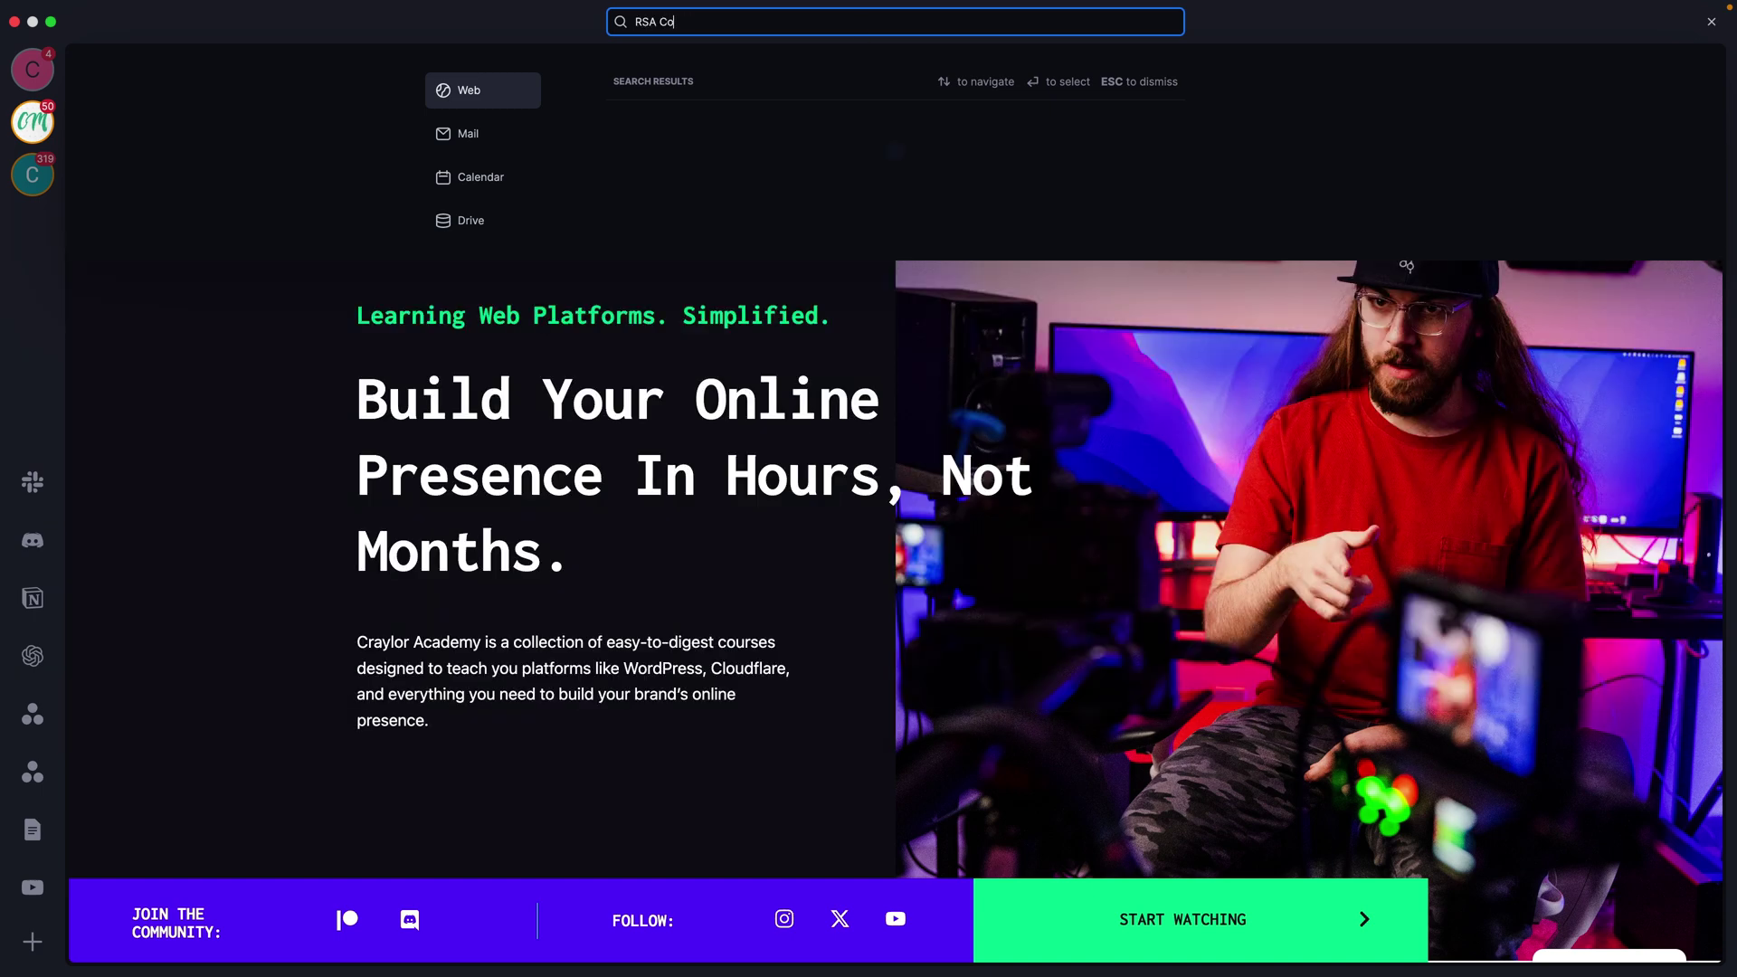
{"action": "type", "text": "nference"}
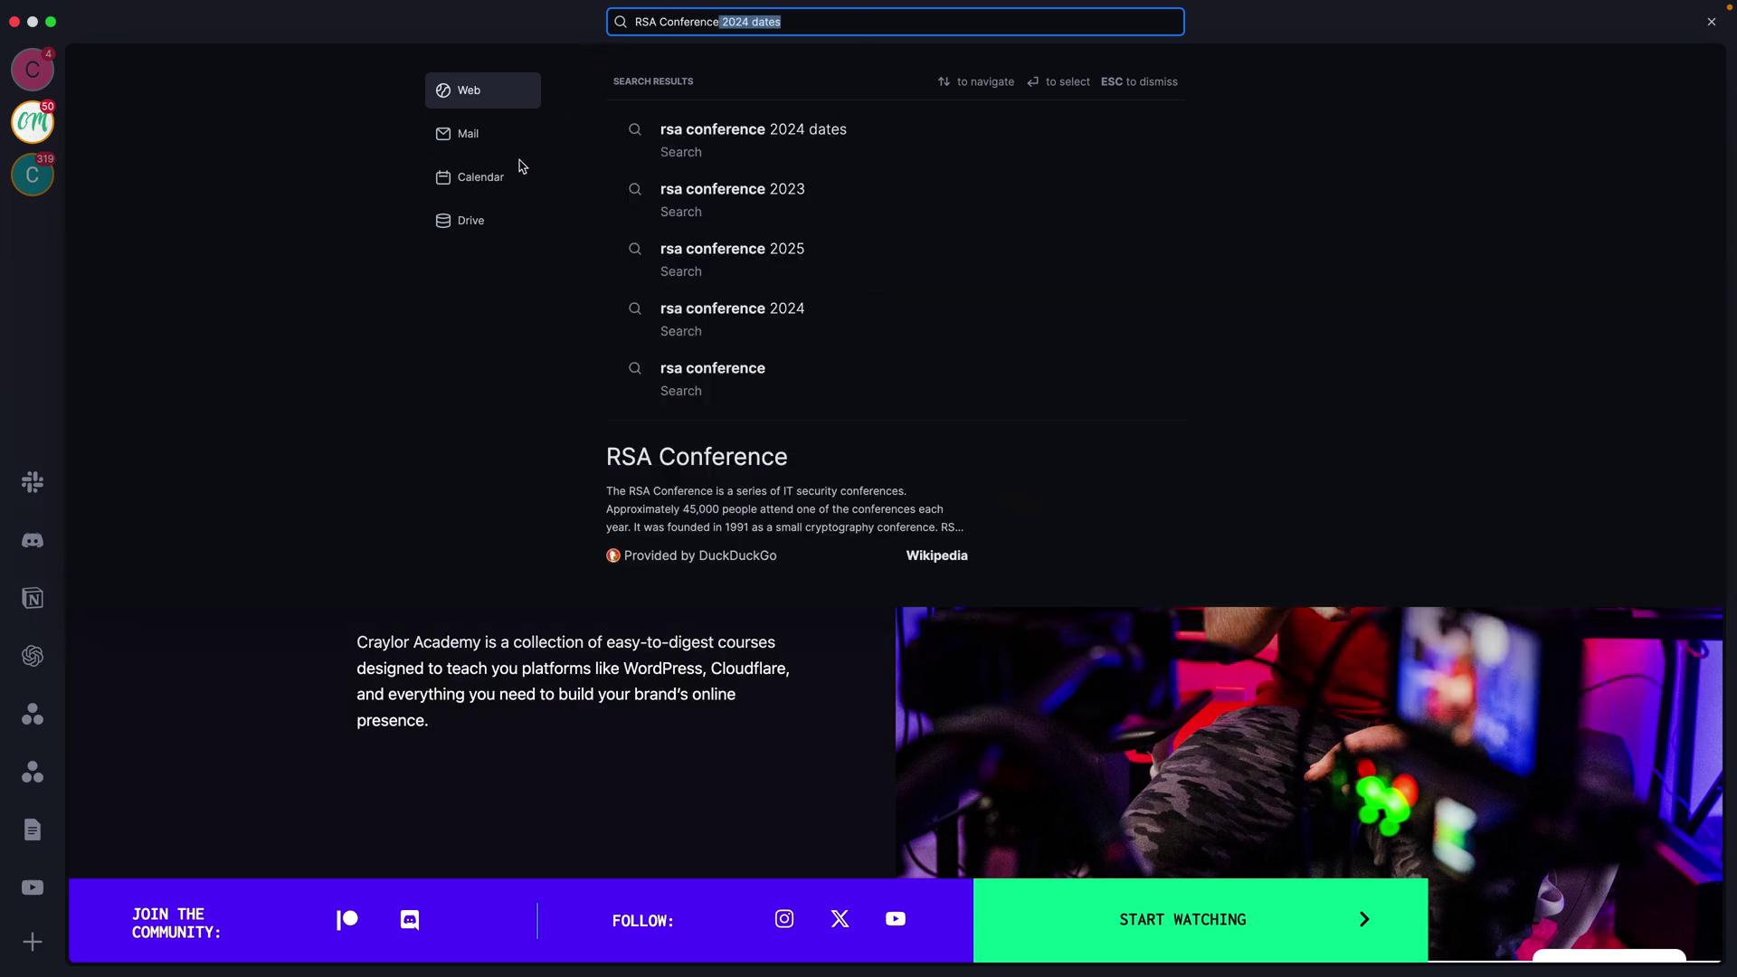
{"action": "left_click", "coordinate": [505, 178]}
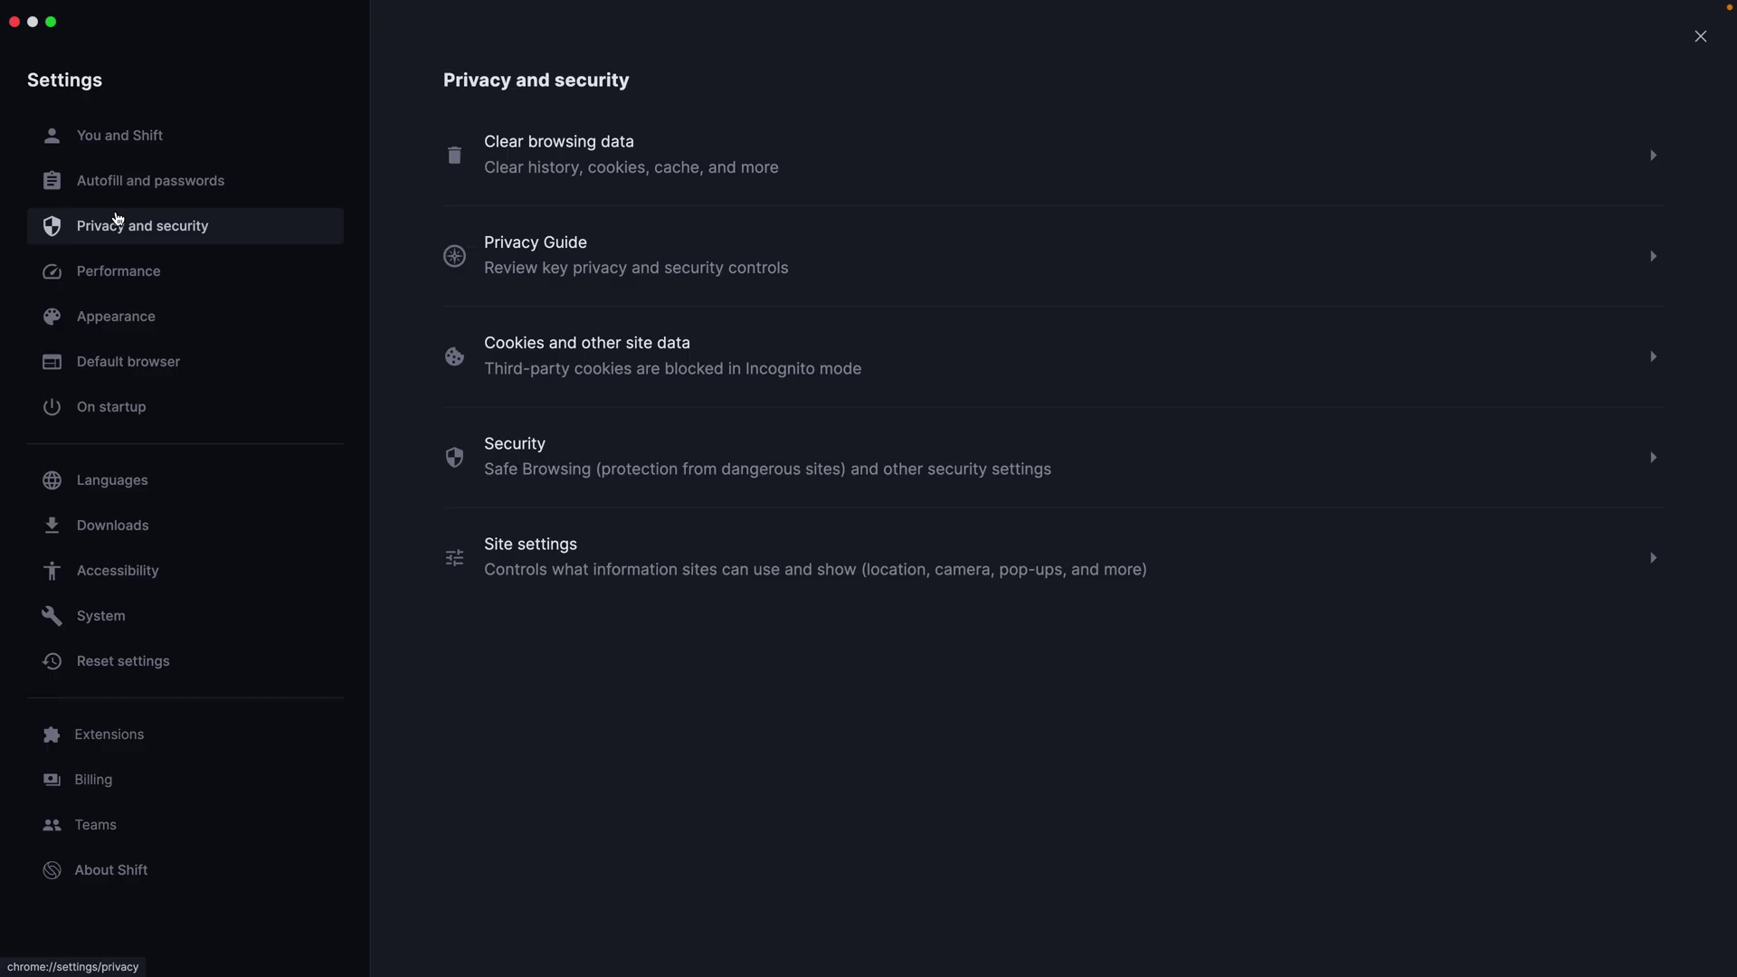
- Go through the Privacy Guide to Review complete with Make searches and browsing better on
{"action": "left_click", "coordinate": [538, 268]}
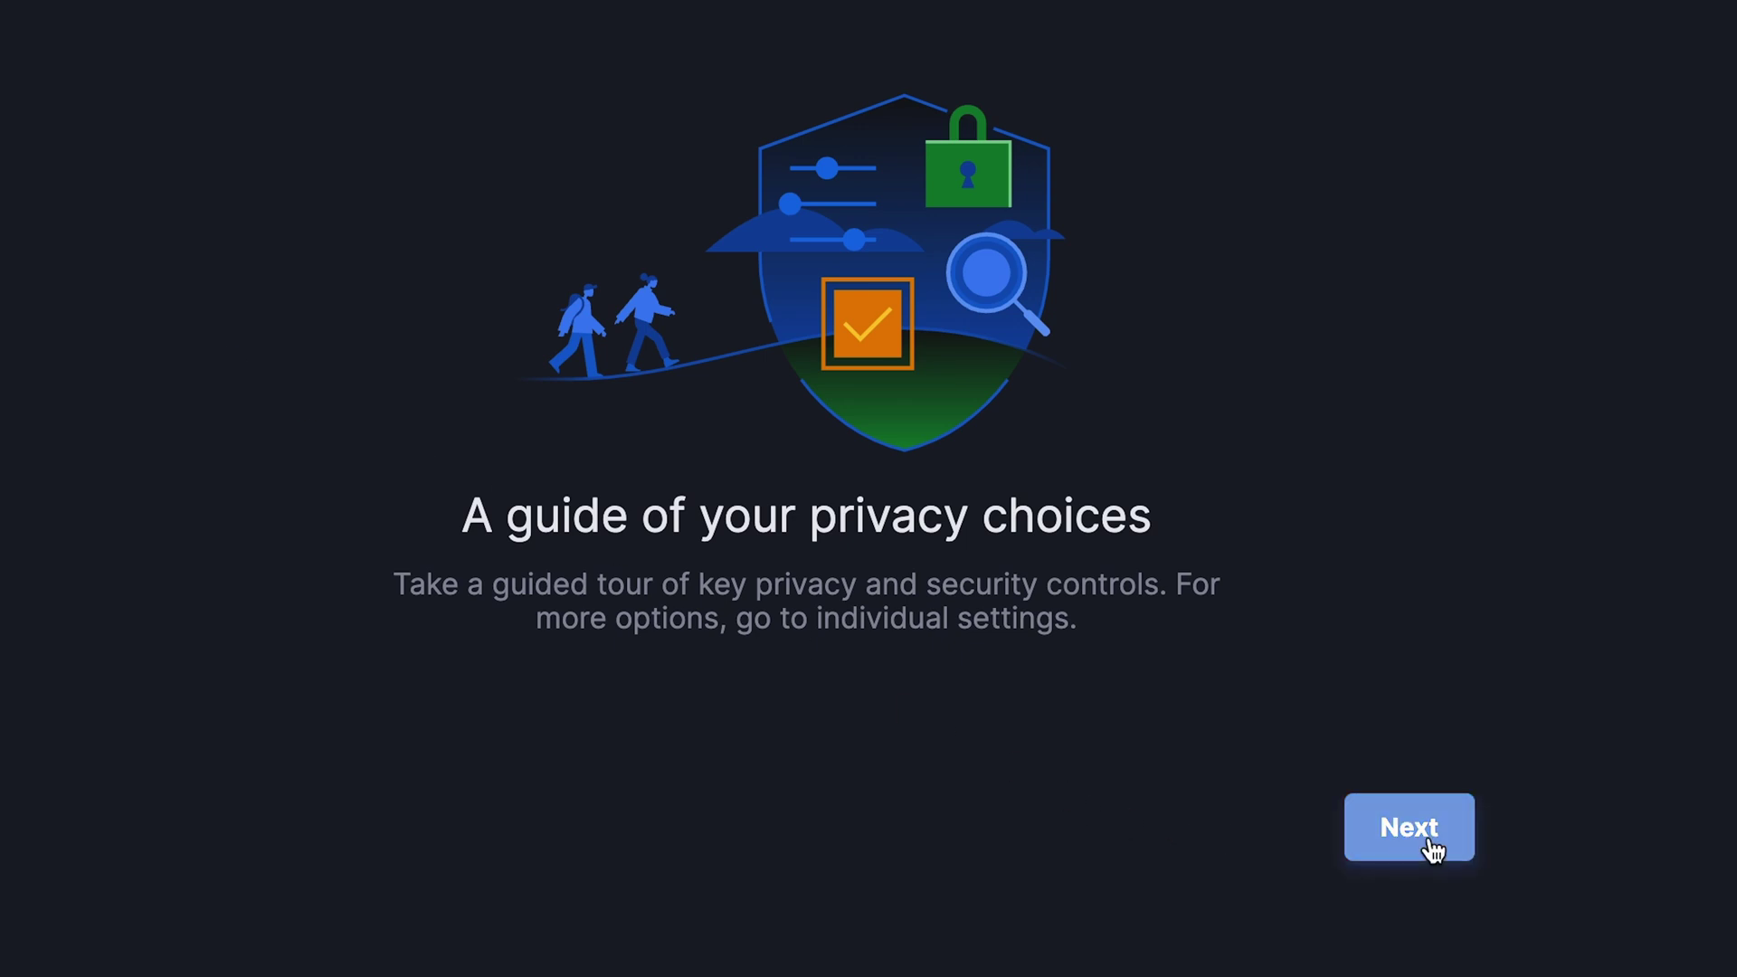
{"action": "left_click", "coordinate": [1430, 844]}
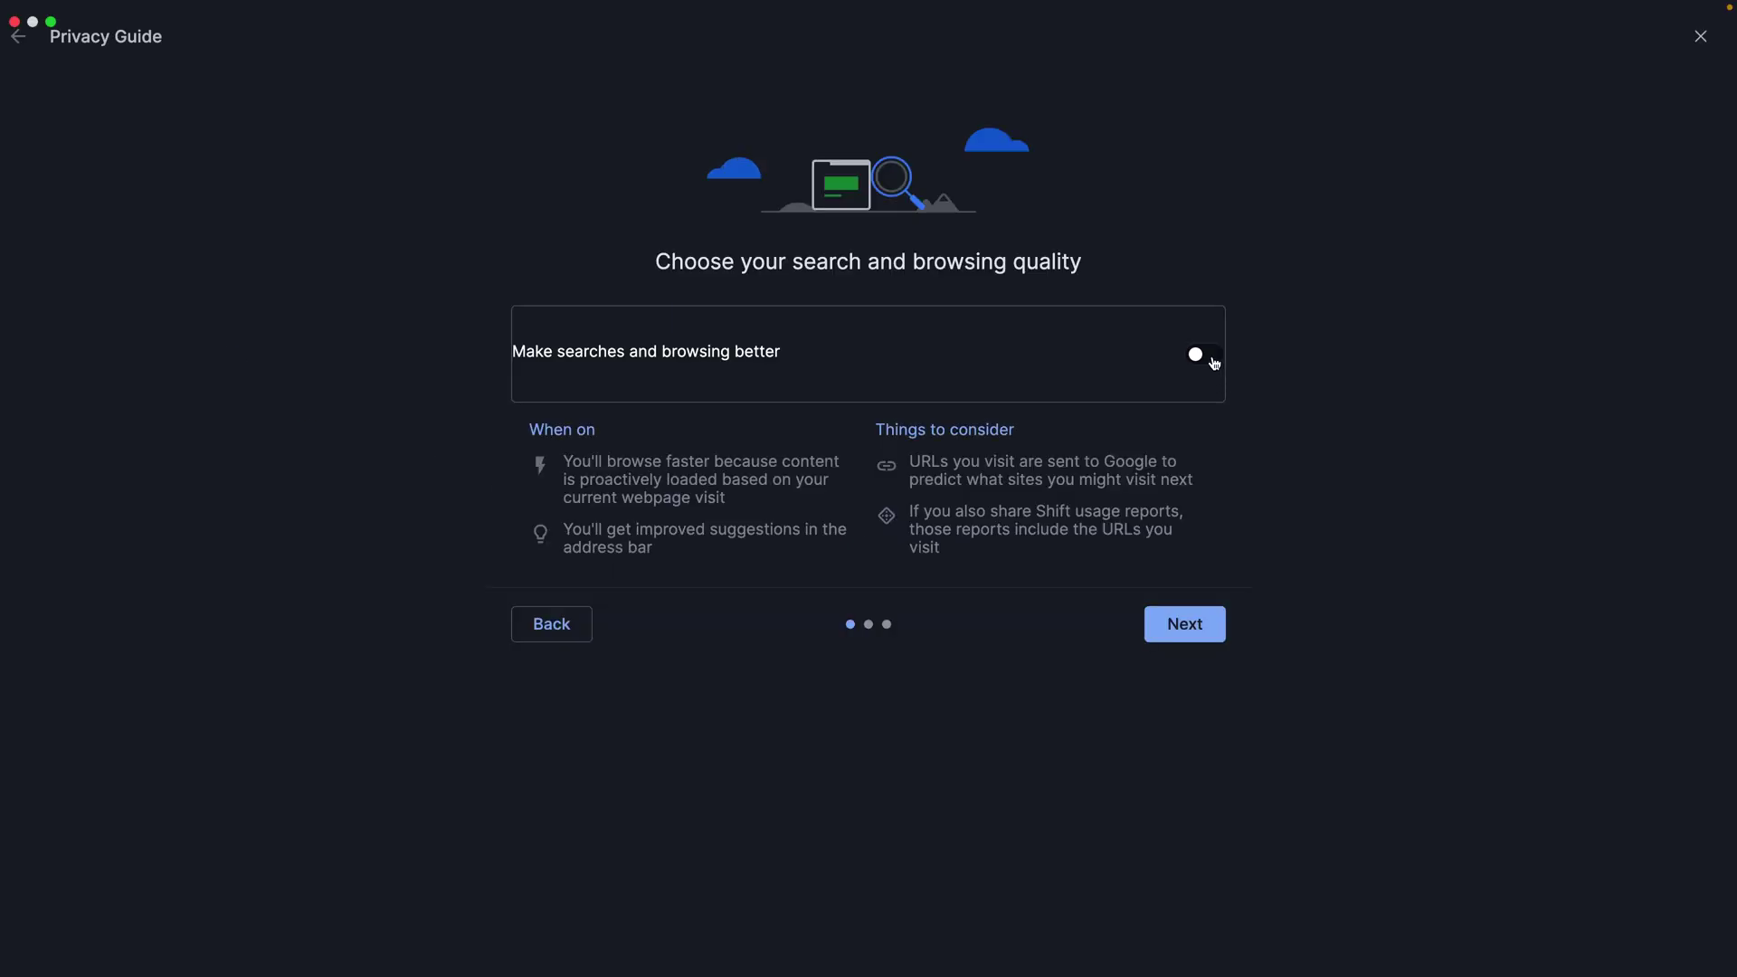
{"action": "left_click", "coordinate": [1214, 381]}
{"action": "left_click", "coordinate": [1214, 358]}
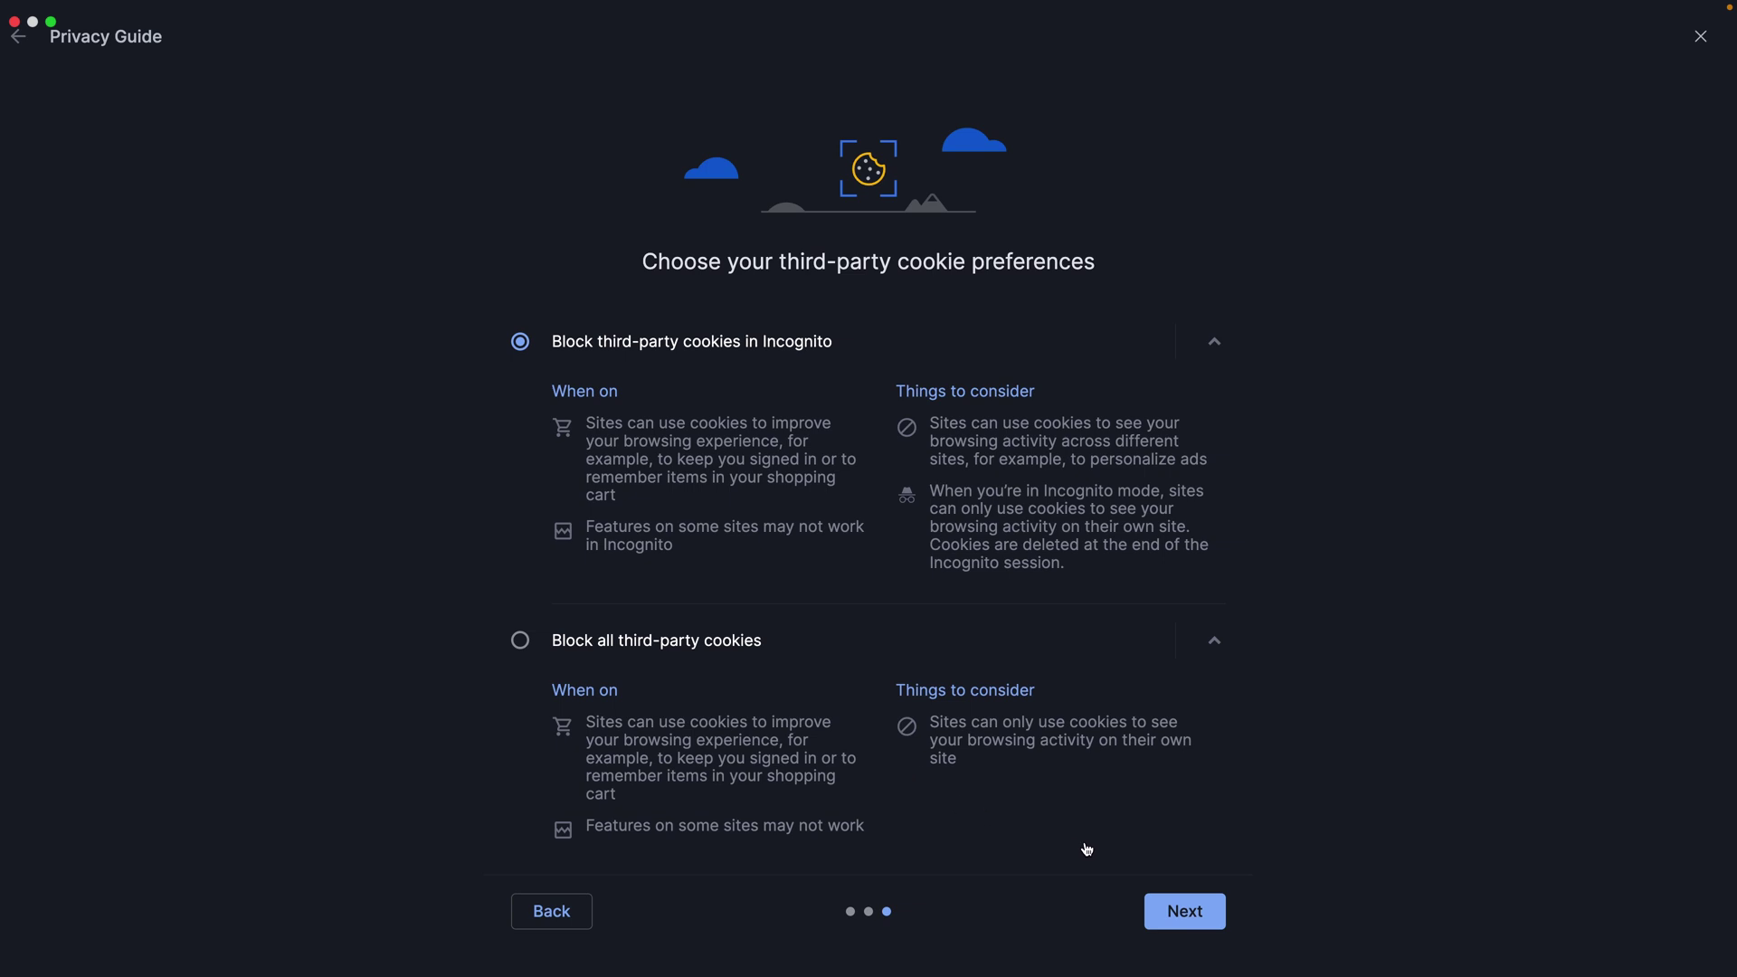
{"action": "left_click", "coordinate": [1184, 909]}
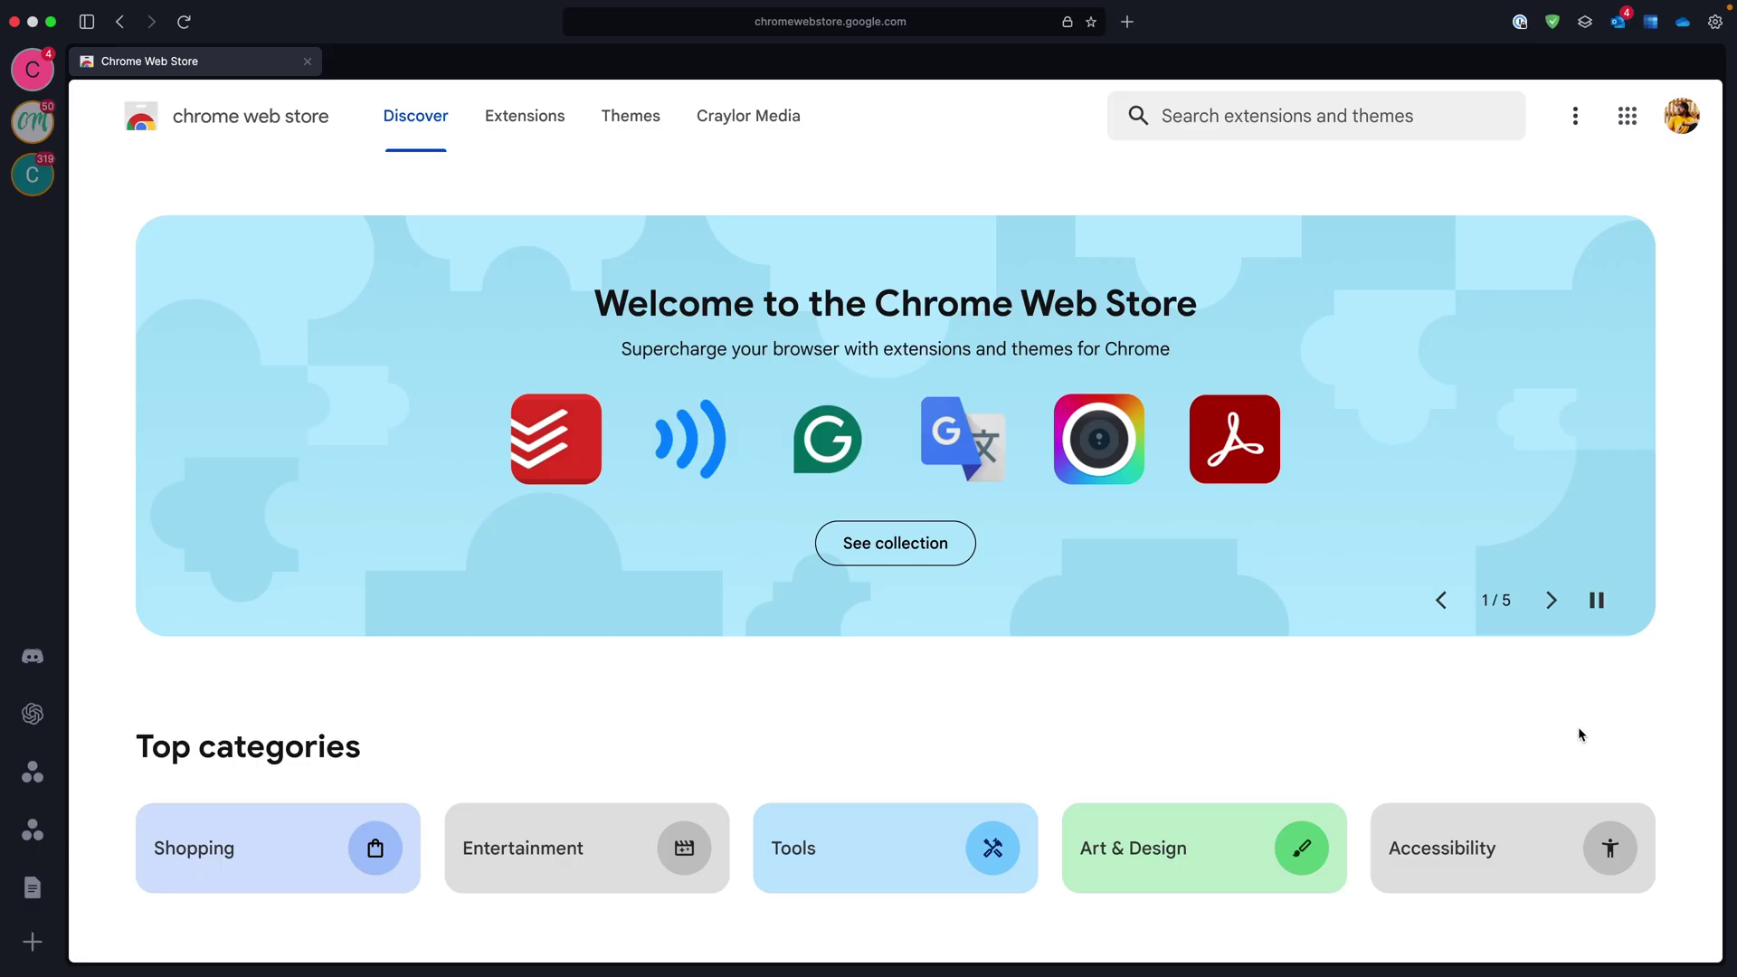
{"action": "scroll", "coordinate": [1578, 725], "scroll_direction": "down", "scroll_amount": 3}
{"action": "scroll", "coordinate": [1580, 734], "scroll_direction": "down", "scroll_amount": 3}
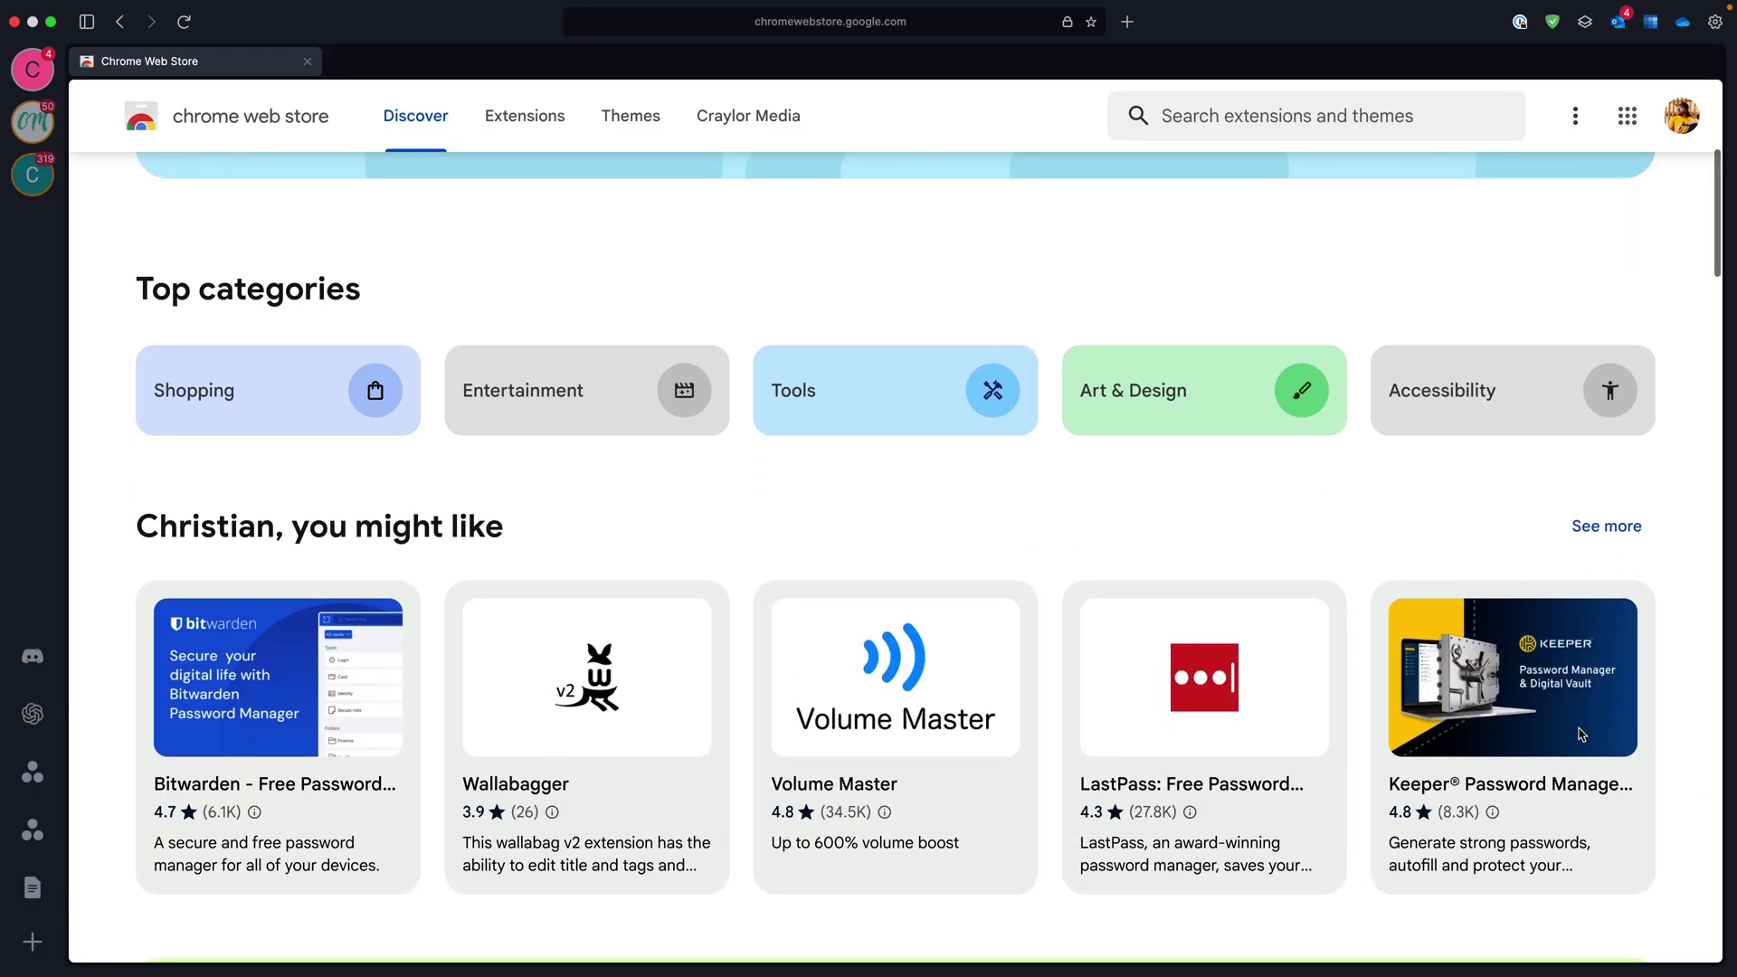
- Scroll down the Chrome Web Store Discover page
{"action": "scroll", "coordinate": [1580, 735], "scroll_direction": "down", "scroll_amount": 2}
{"action": "scroll", "coordinate": [1580, 735], "scroll_direction": "down", "scroll_amount": 4}
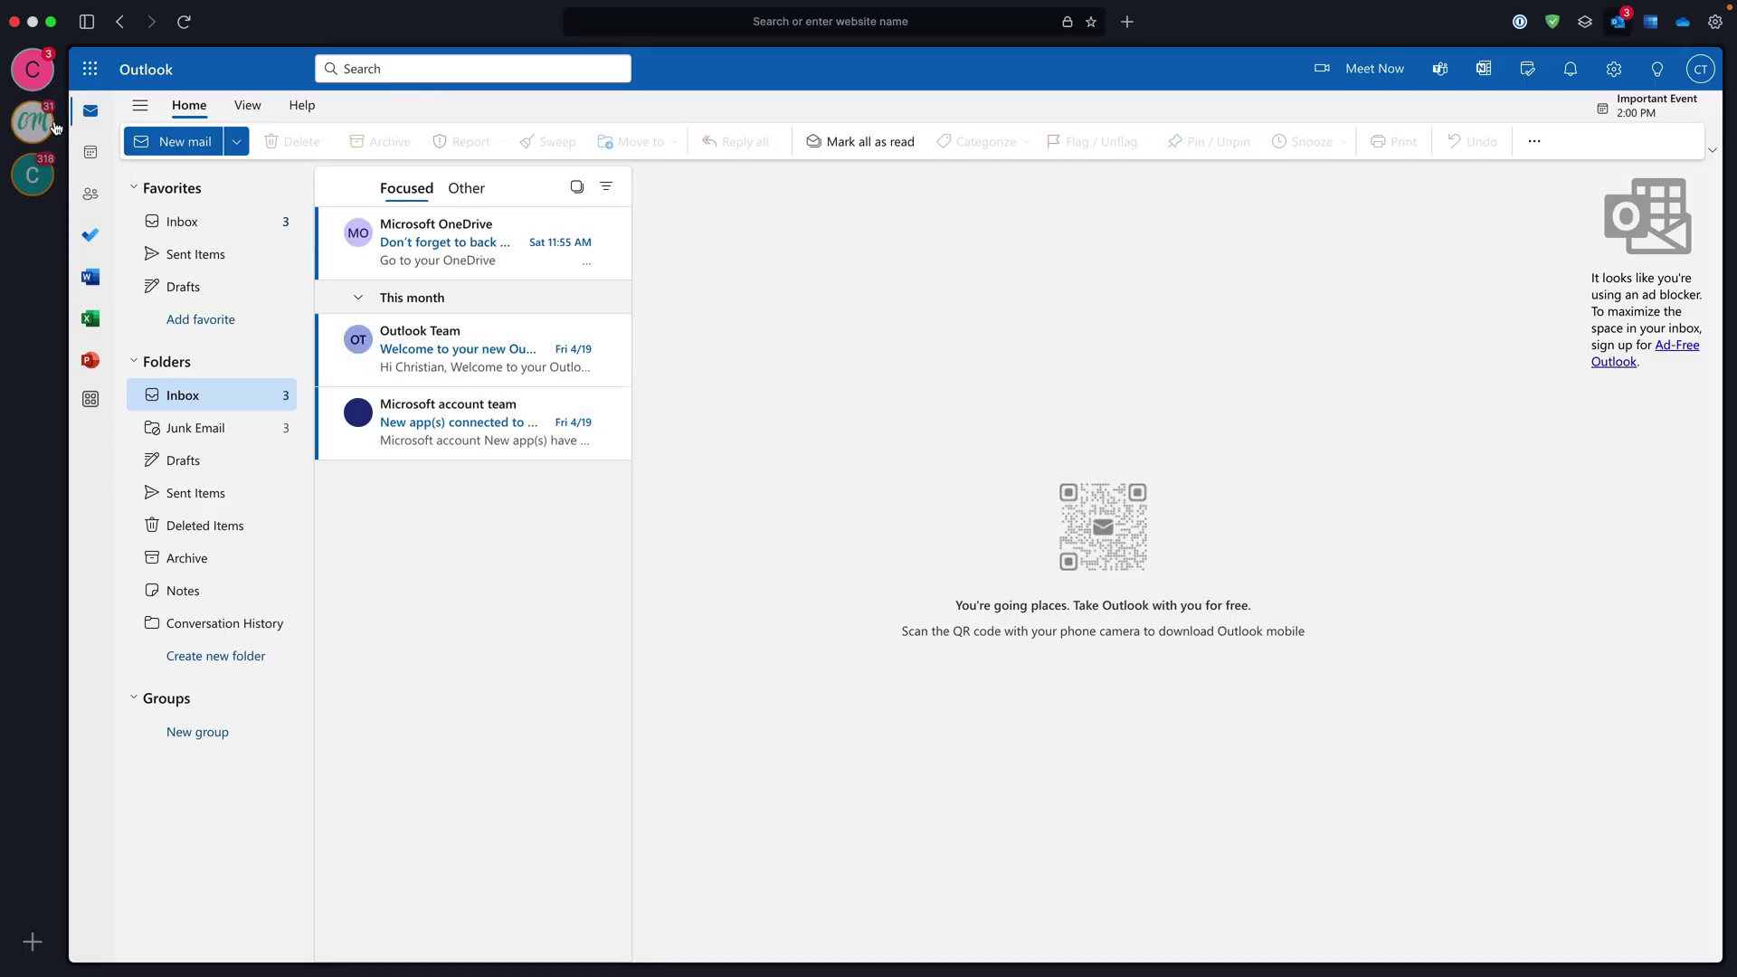
- Switch between the different accounts' Gmail inboxes and Asana workspaces
{"action": "left_click", "coordinate": [54, 126]}
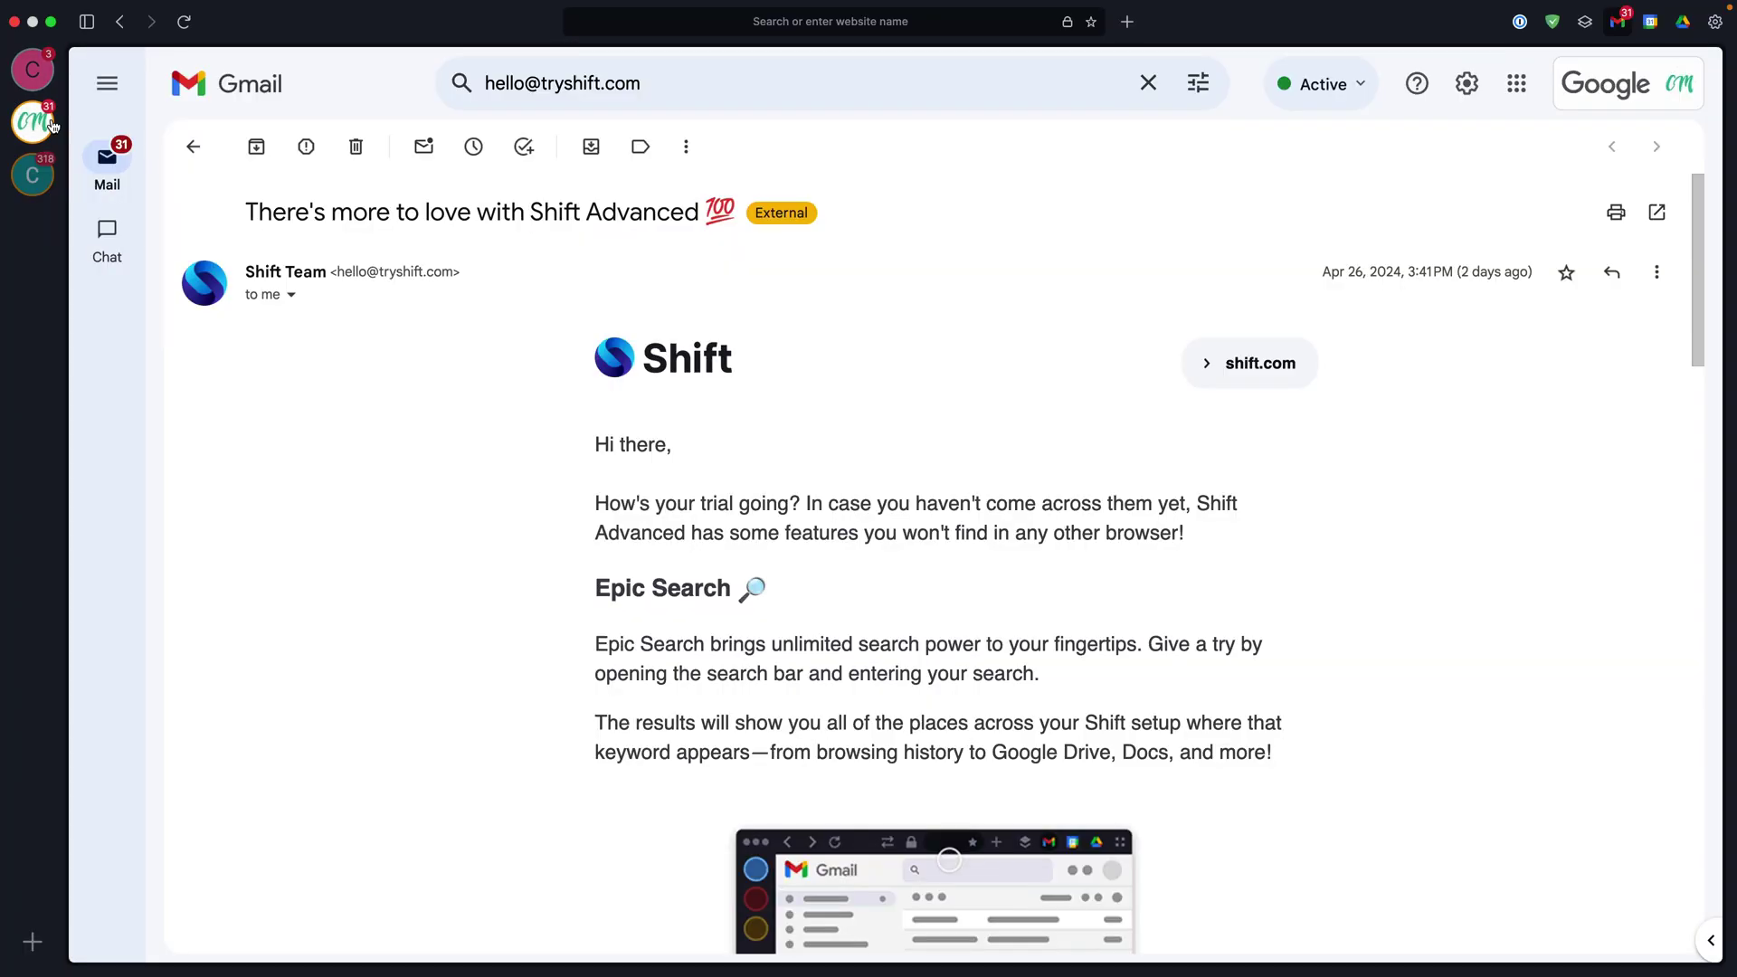
{"action": "left_click", "coordinate": [38, 176]}
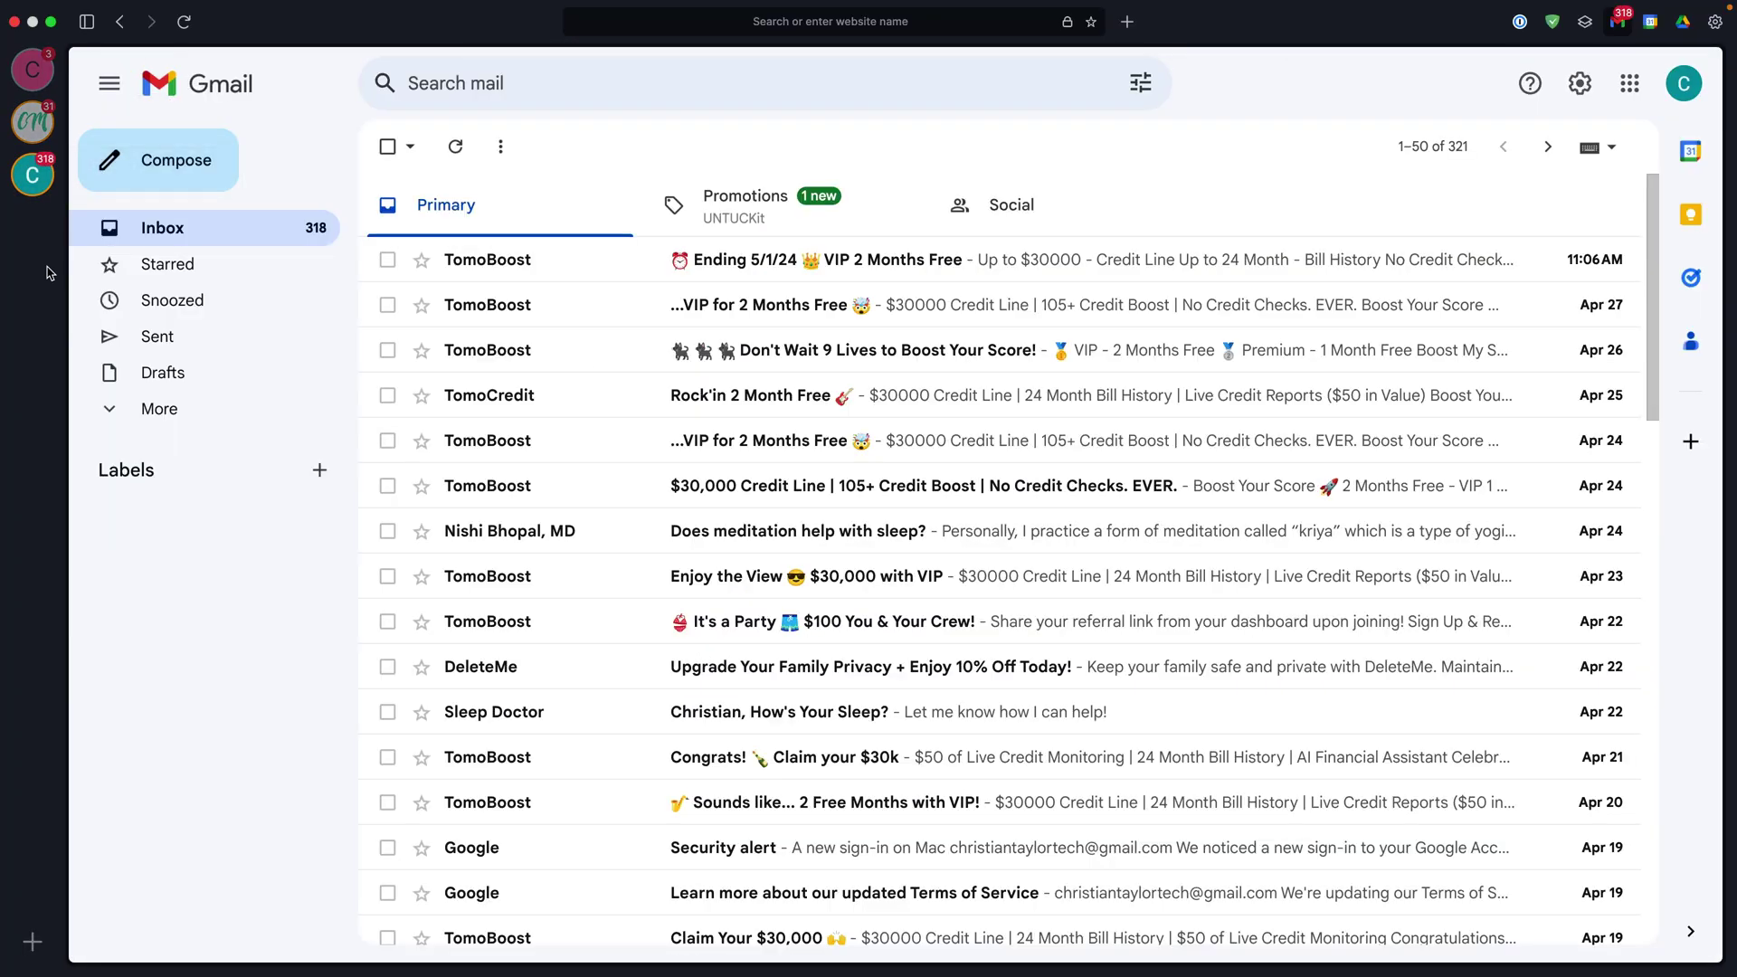
{"action": "left_click", "coordinate": [36, 715]}
{"action": "left_click", "coordinate": [43, 772]}
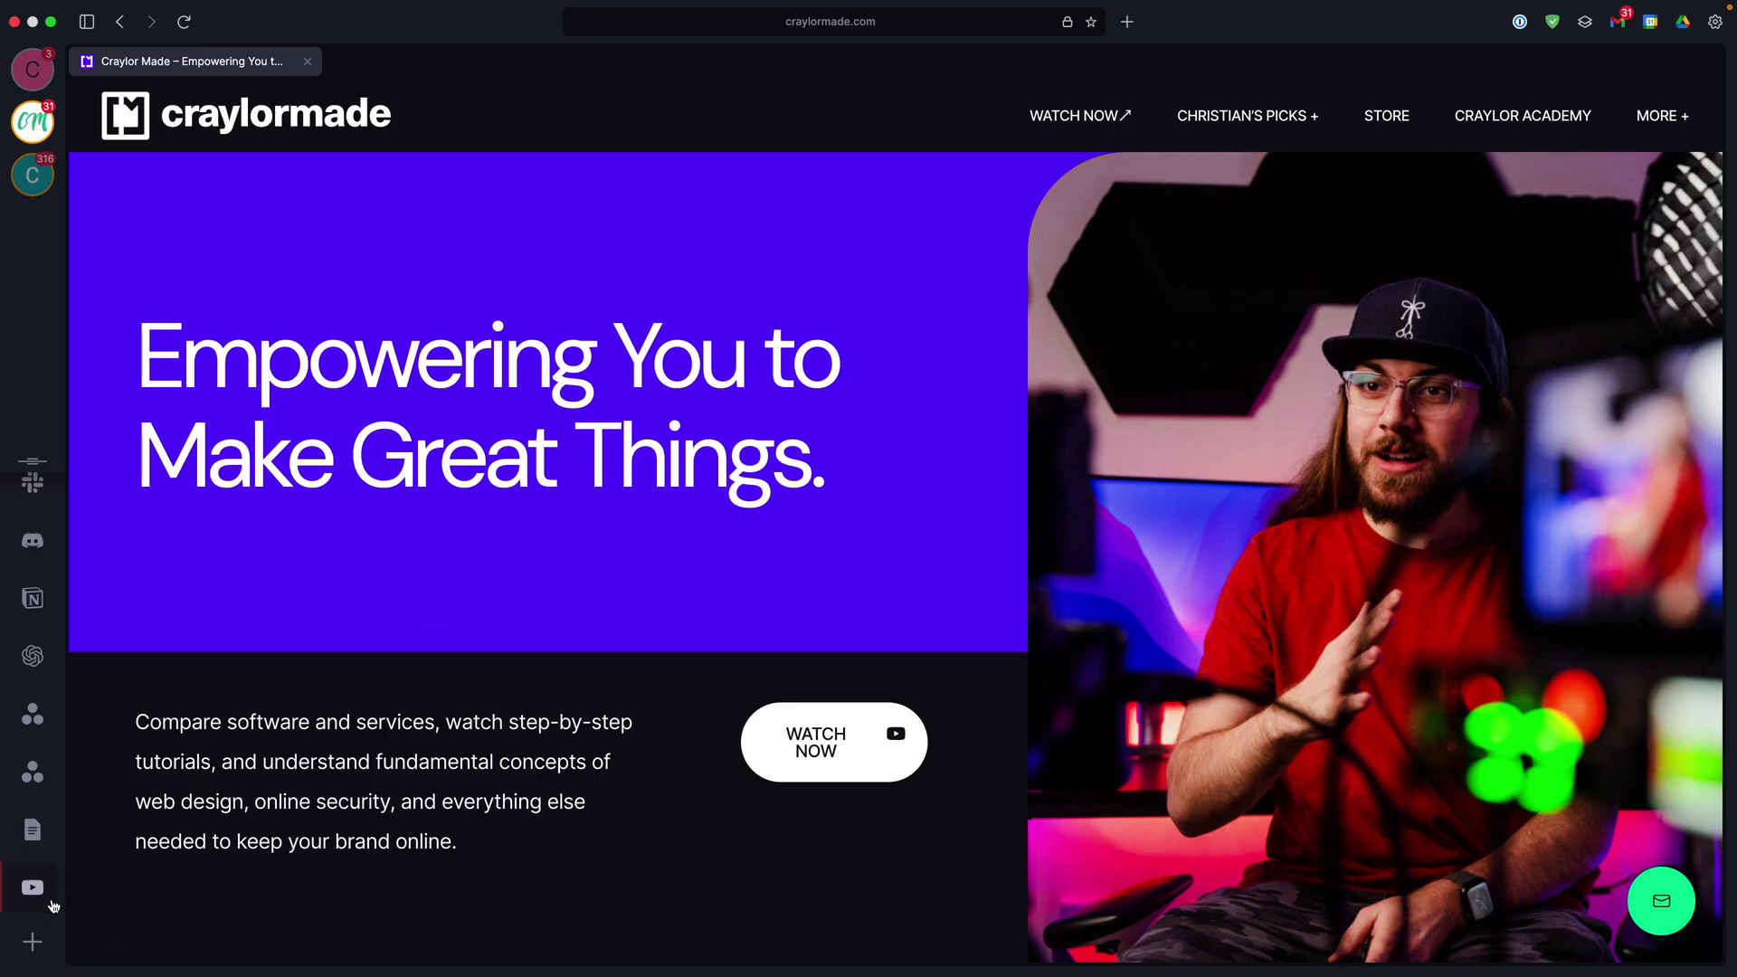
- View the Craylor Made YouTube channel's videos, then filter a Craylor Academy search to Drive
{"action": "left_click", "coordinate": [51, 902]}
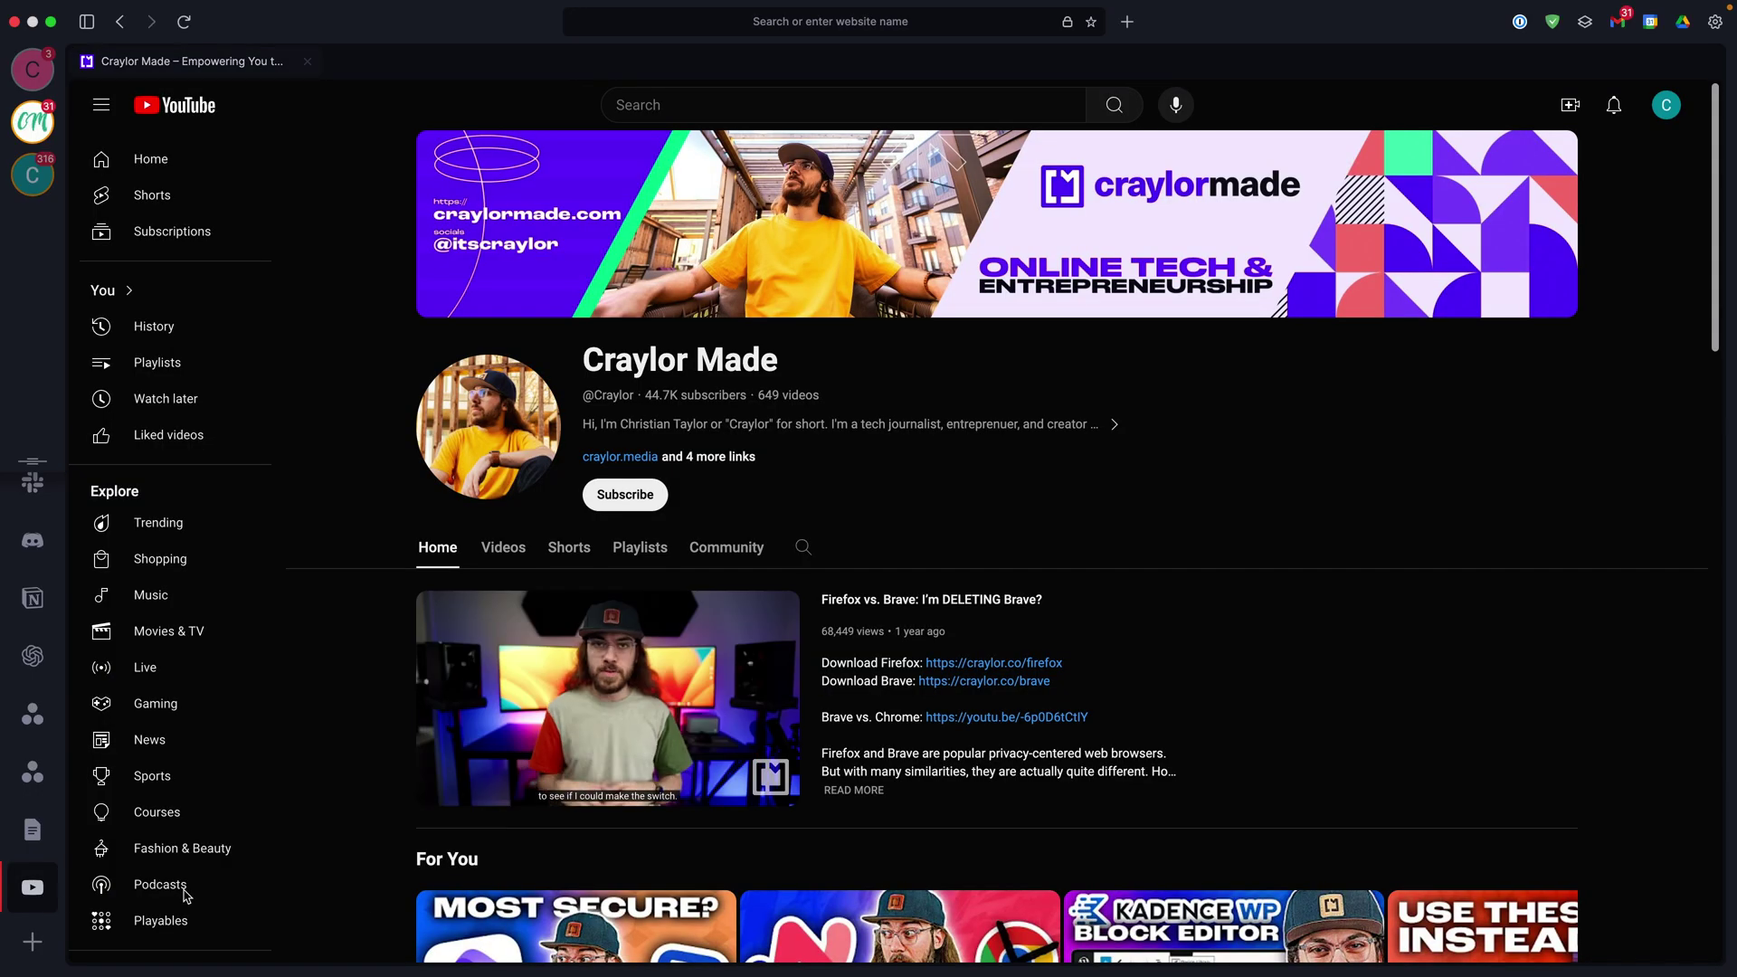
{"action": "left_click", "coordinate": [518, 561]}
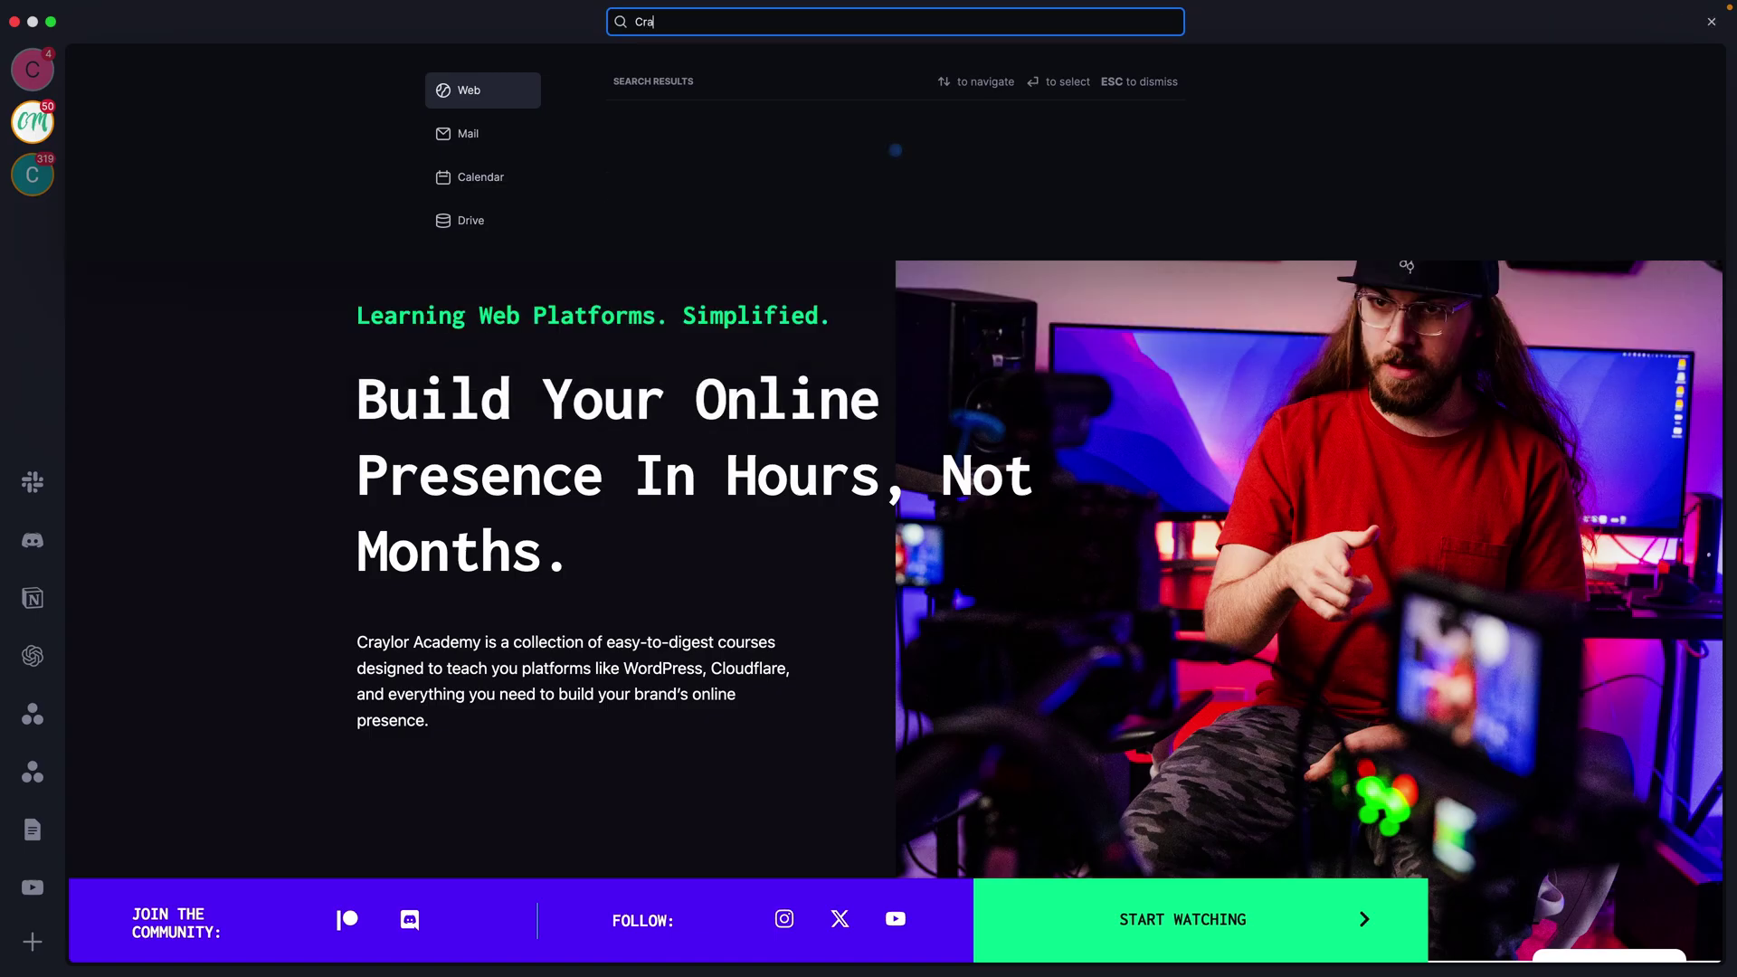
{"action": "type", "text": "ylor Academy"}
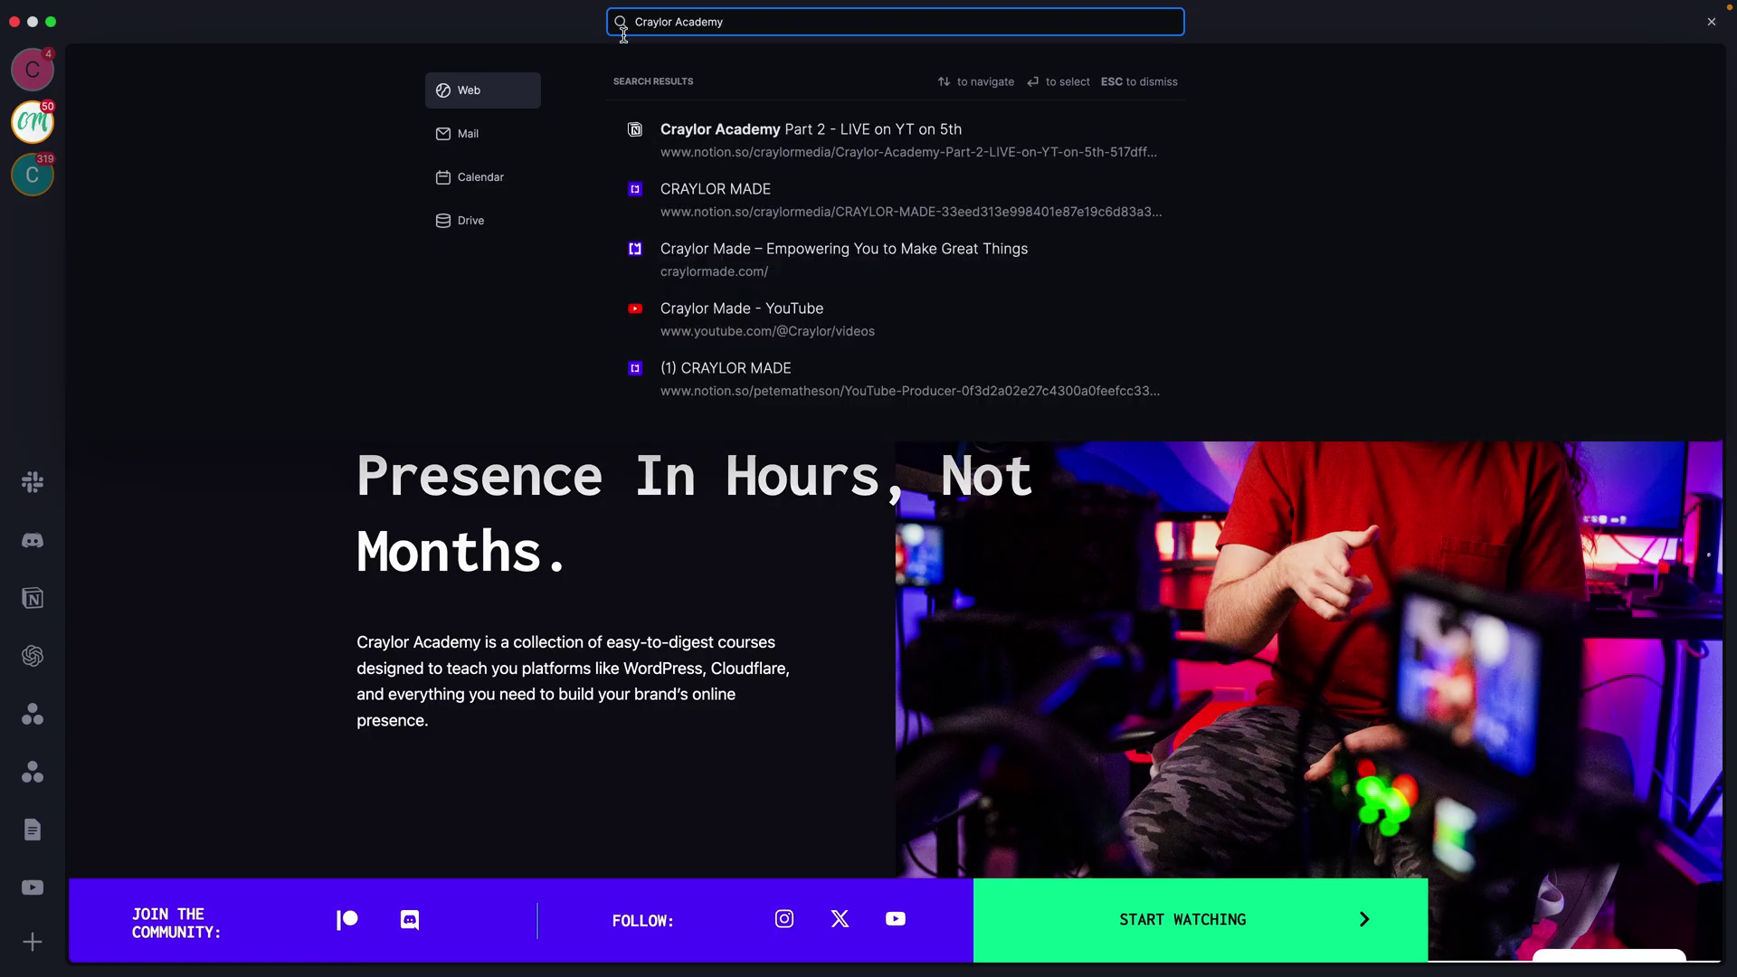
{"action": "left_click", "coordinate": [517, 215]}
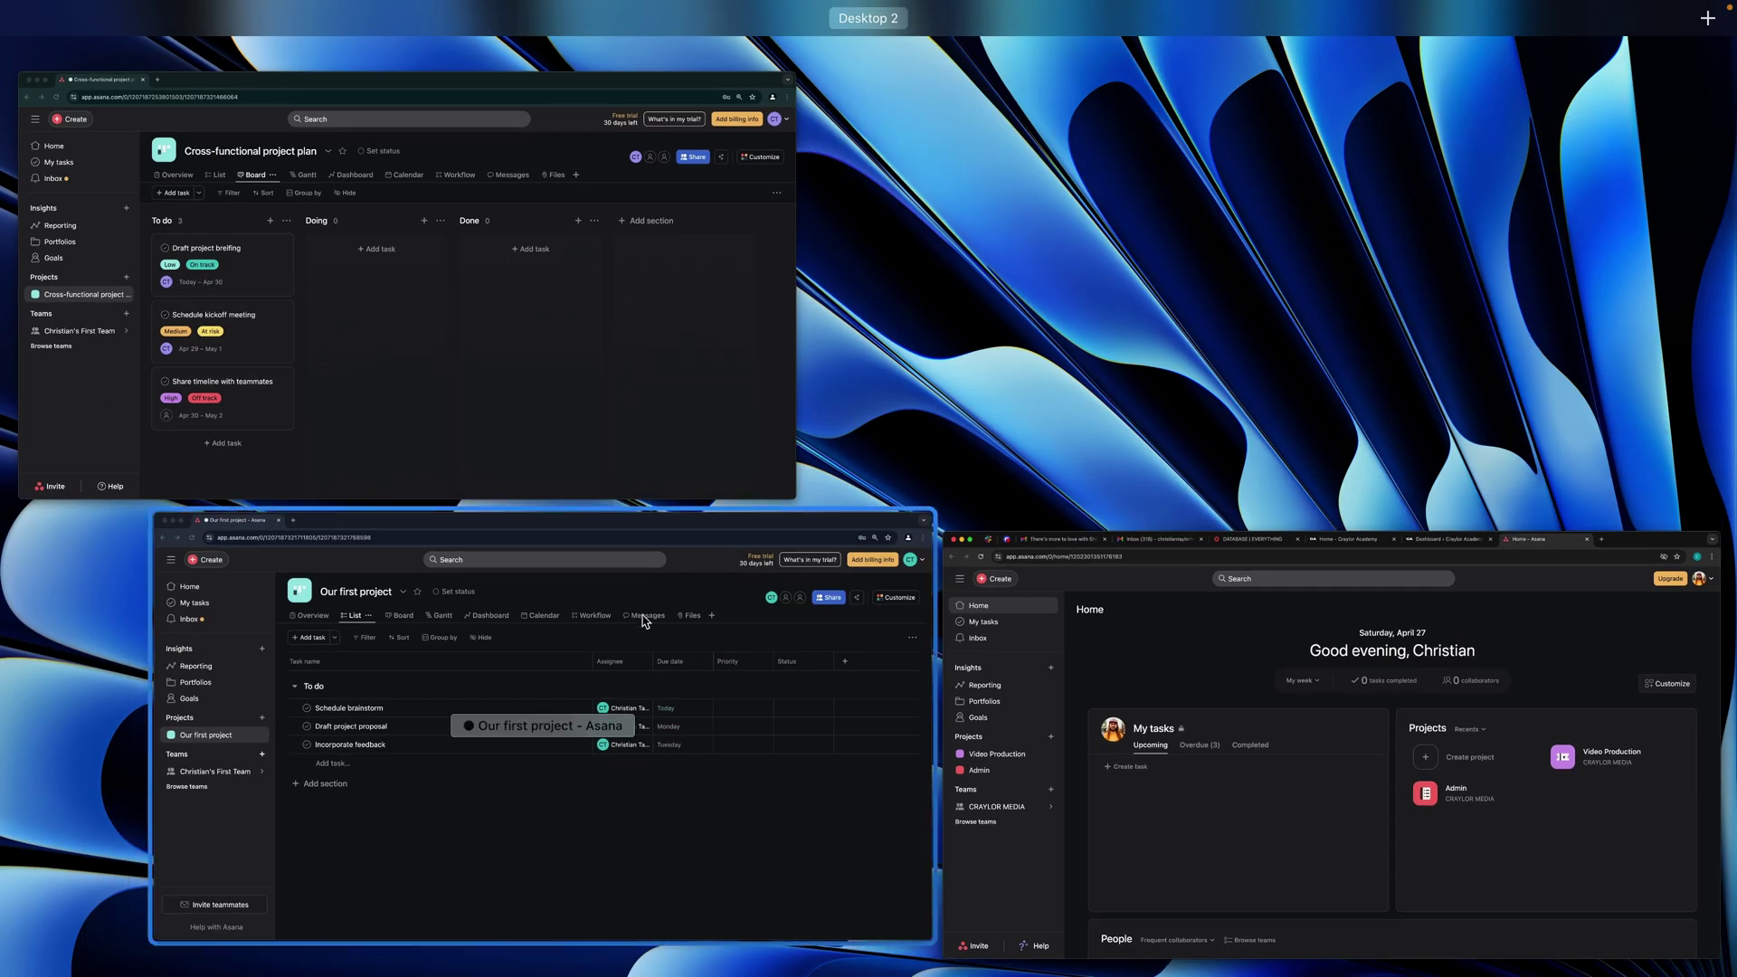
- Compare the Asana windows and Google account panel, then return to the personal Gmail inbox
{"action": "left_click", "coordinate": [639, 615]}
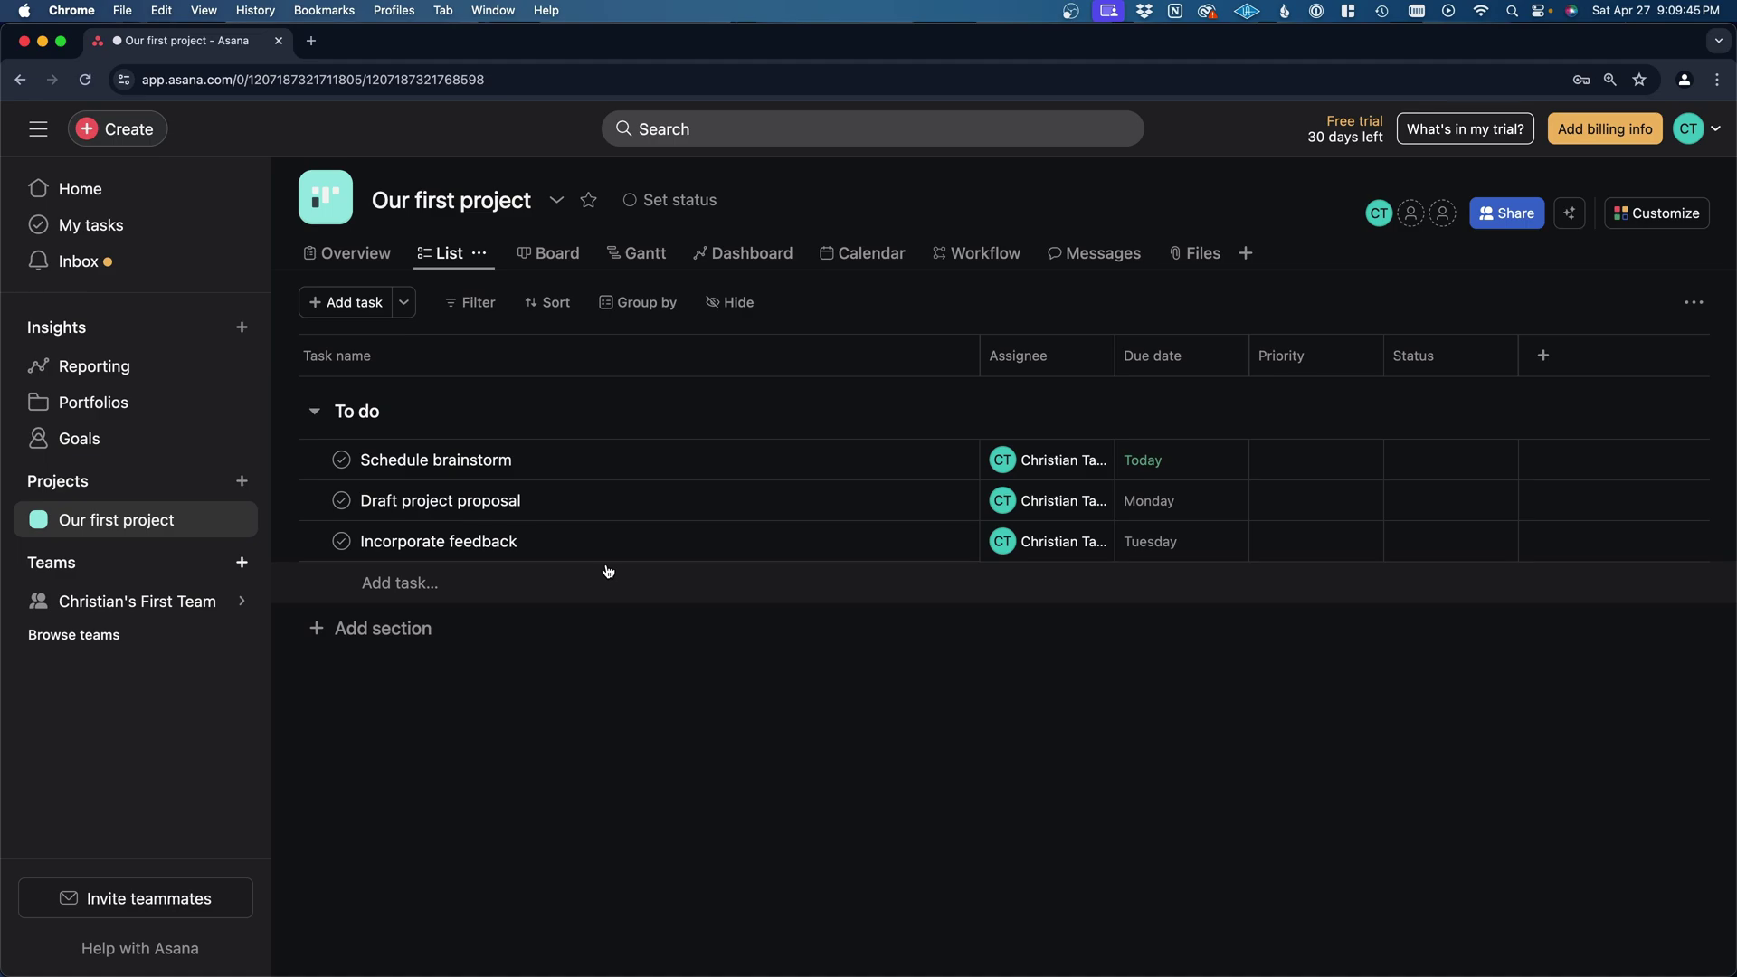
{"action": "key", "text": "ctrl+Up"}
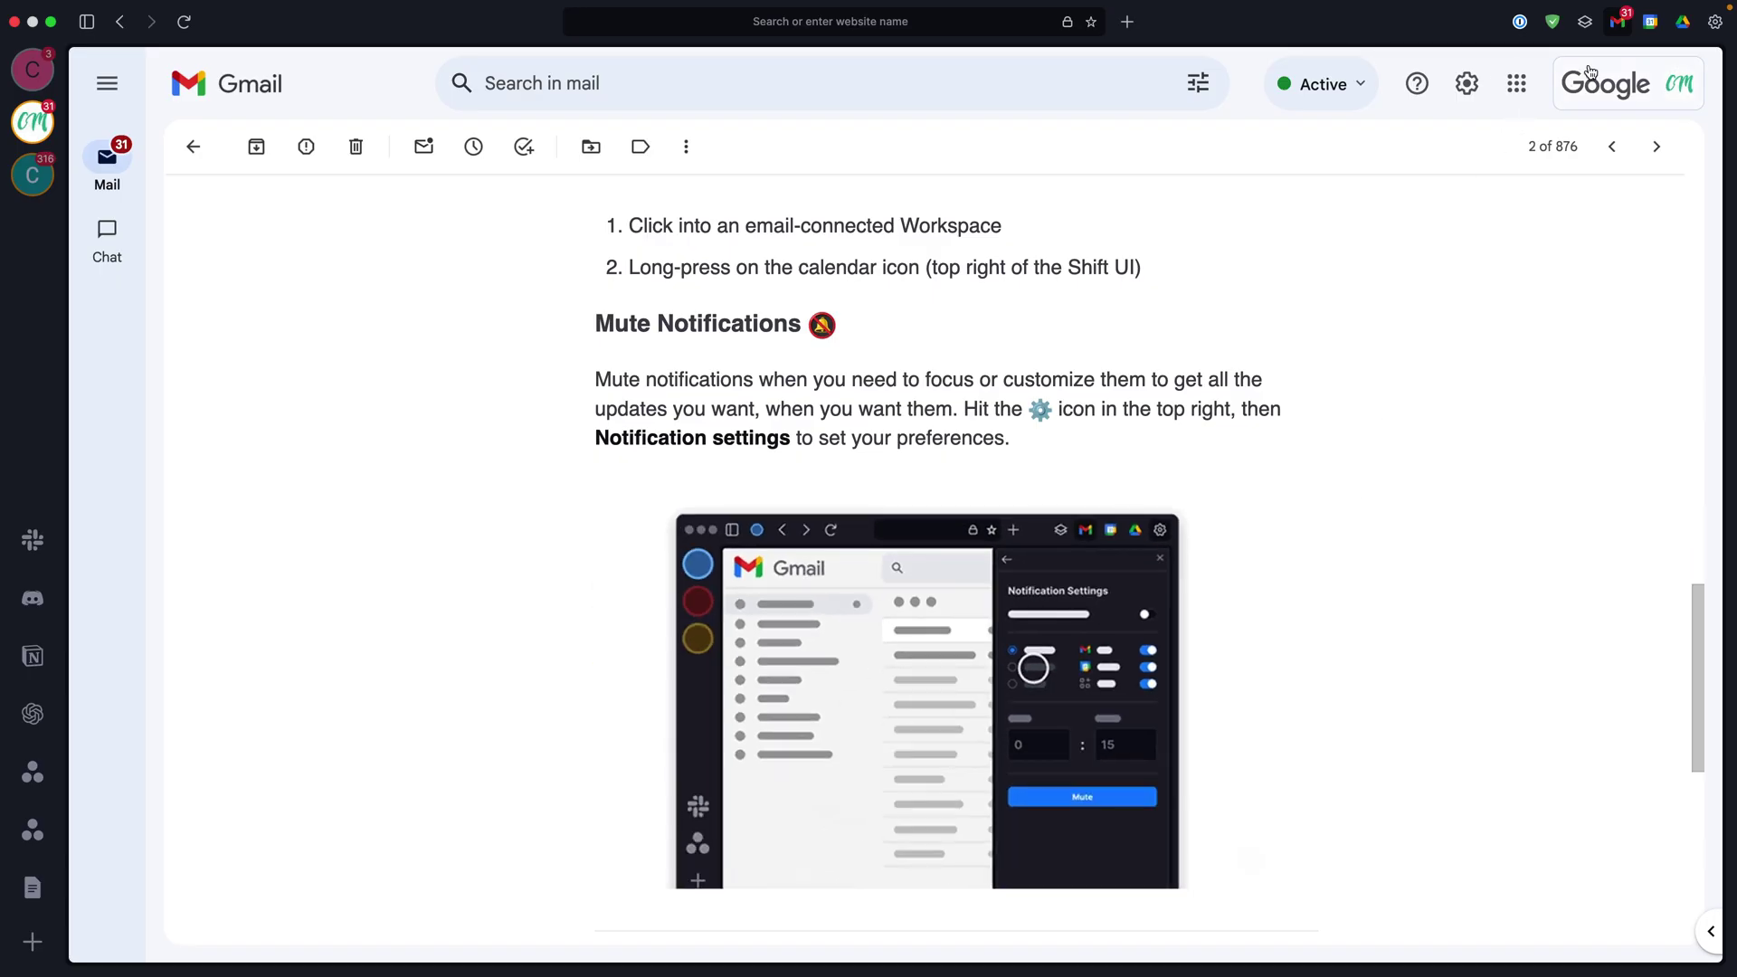
{"action": "left_click", "coordinate": [1679, 83]}
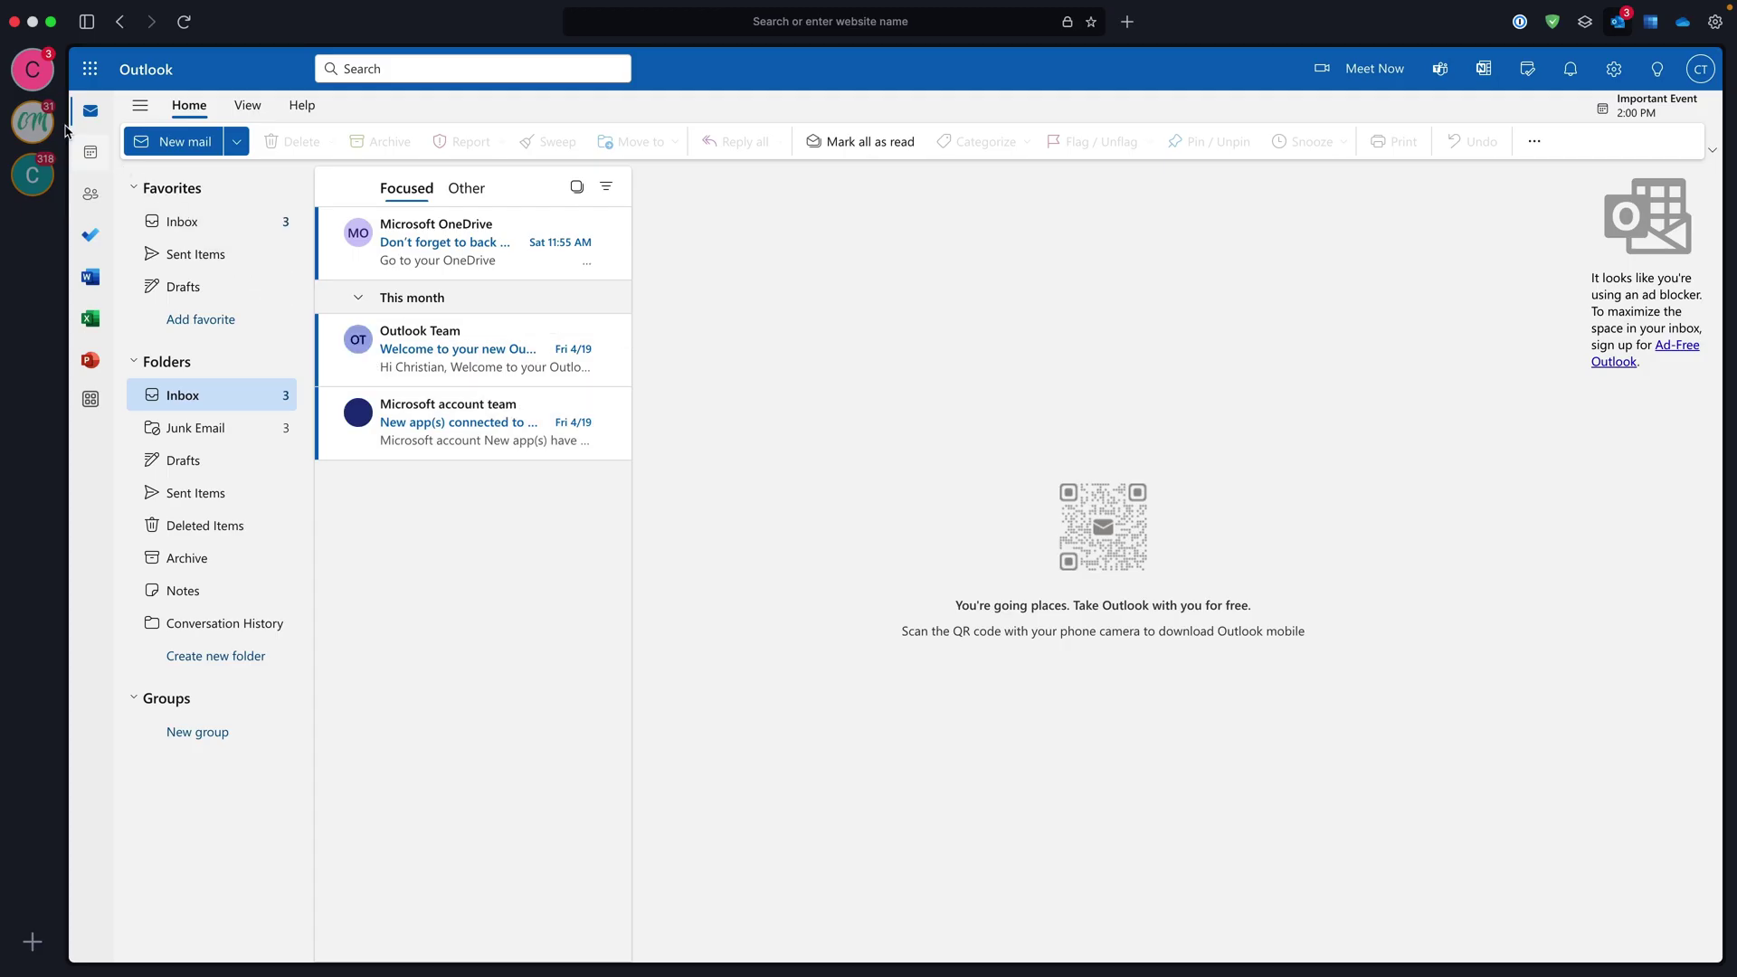
{"action": "left_click", "coordinate": [34, 123]}
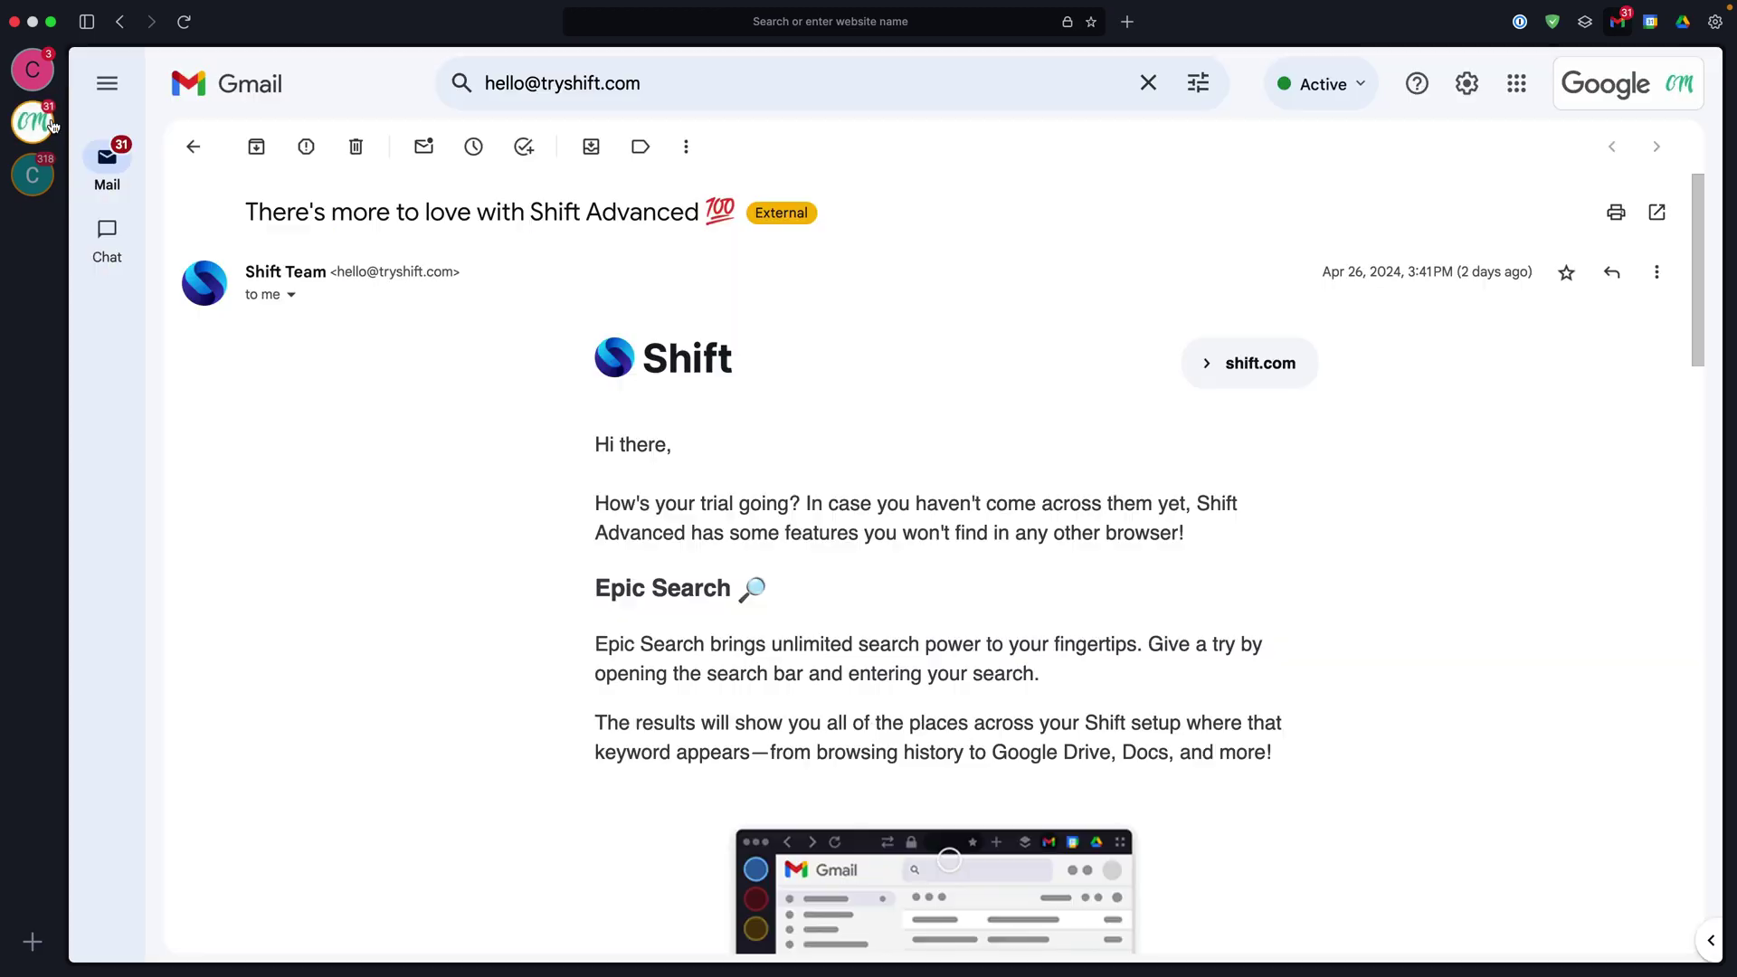
{"action": "left_click", "coordinate": [50, 181]}
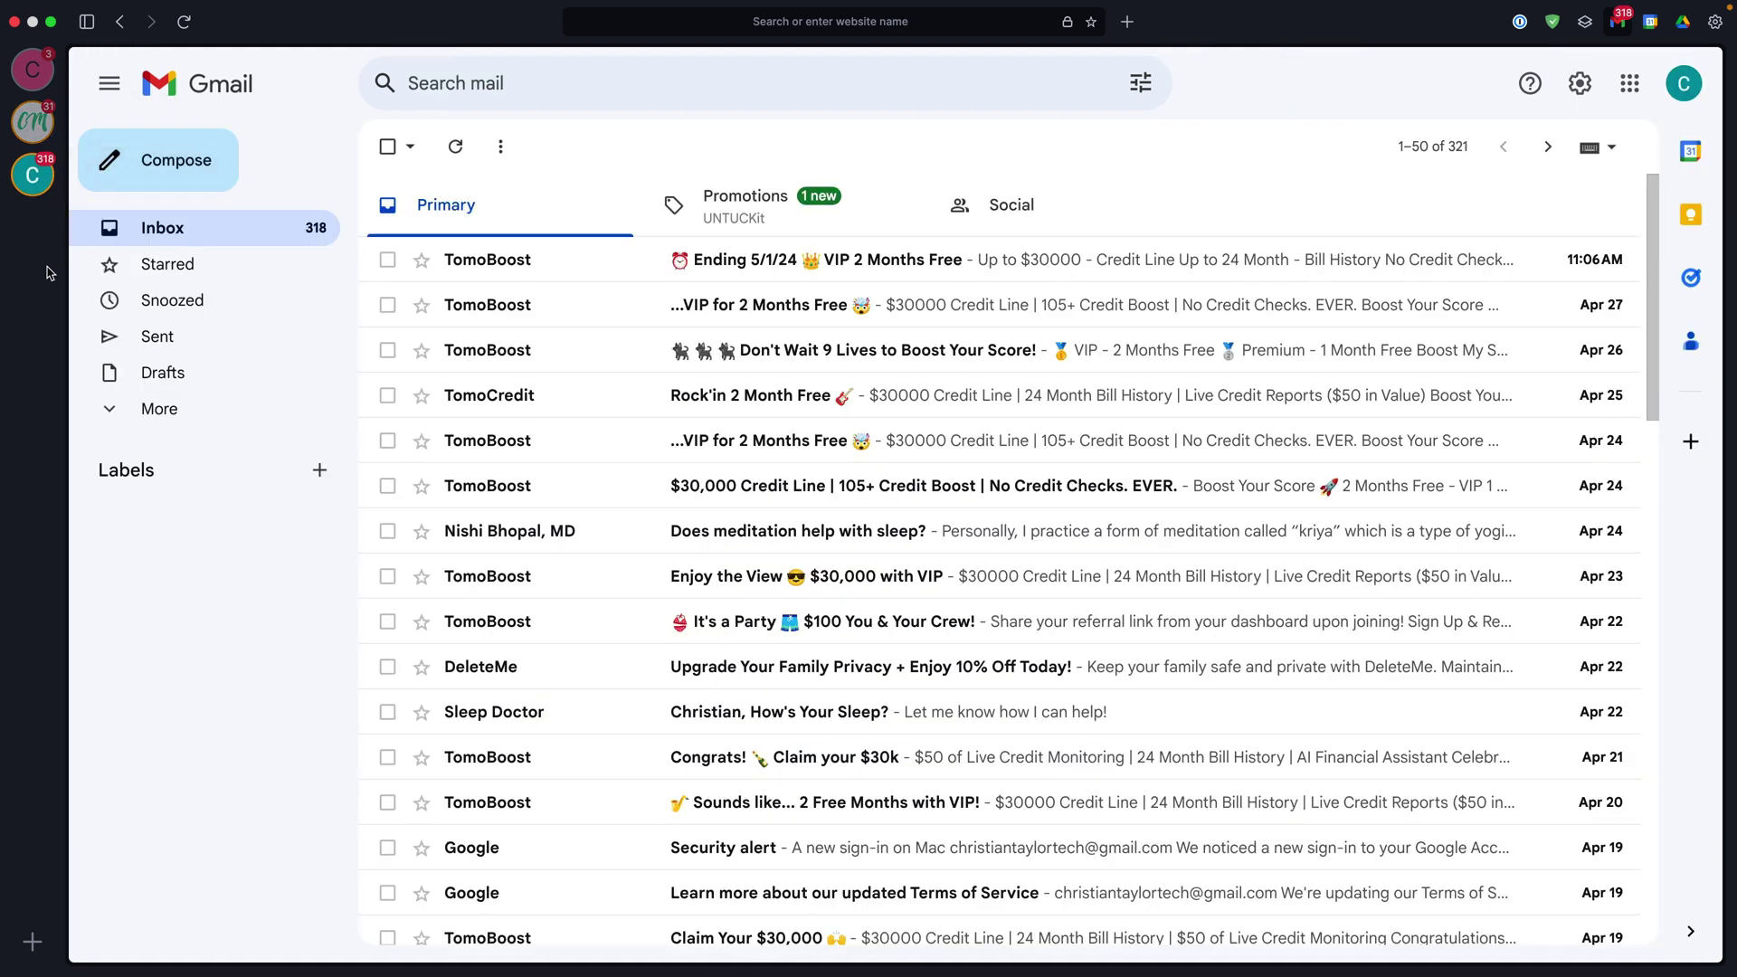